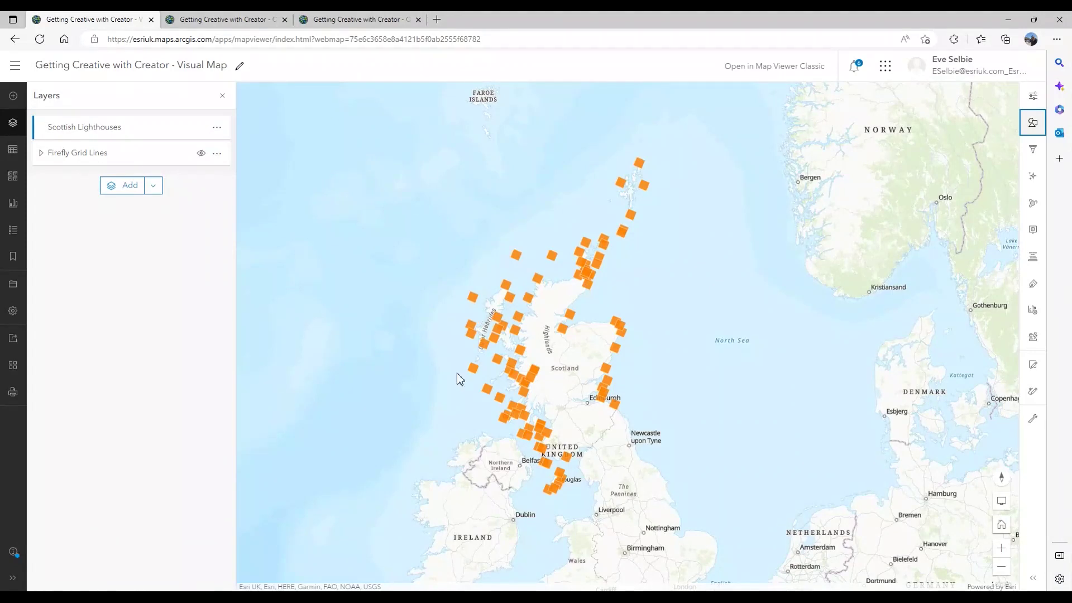
- In the basemap, hide the World Topographic Map layer and show the Nautical Neutral basemap and Vintage Shaded Relief layers
left_click(13, 178)
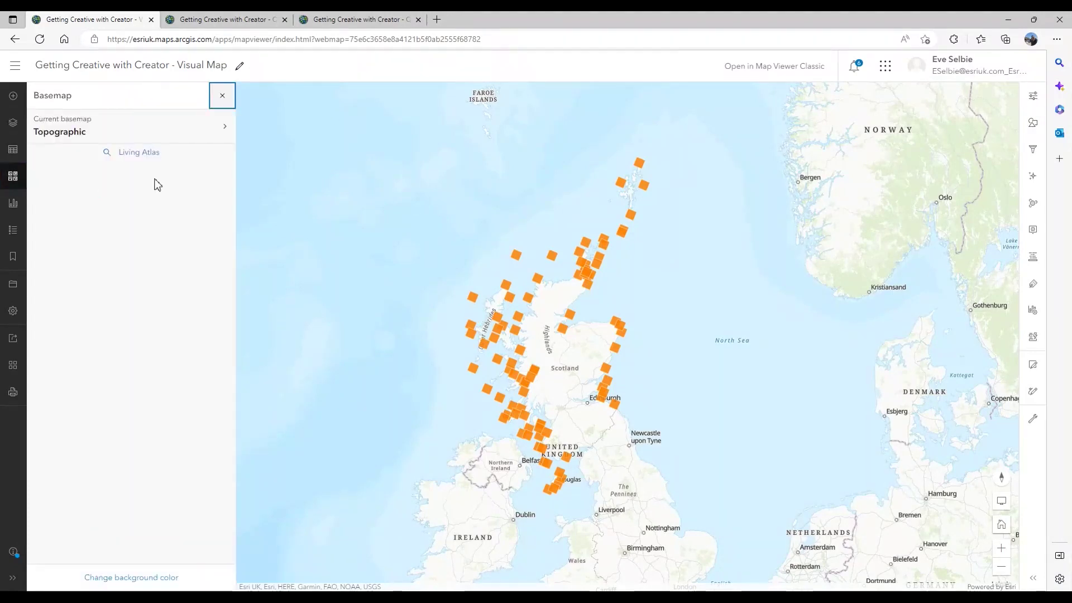
left_click(220, 130)
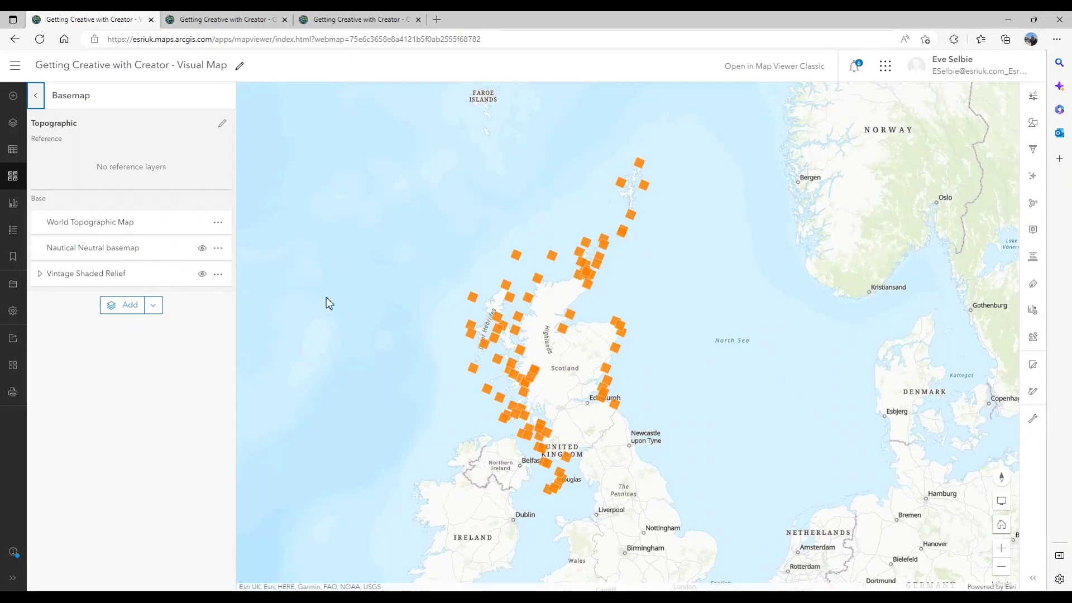
left_click(202, 223)
left_click(202, 249)
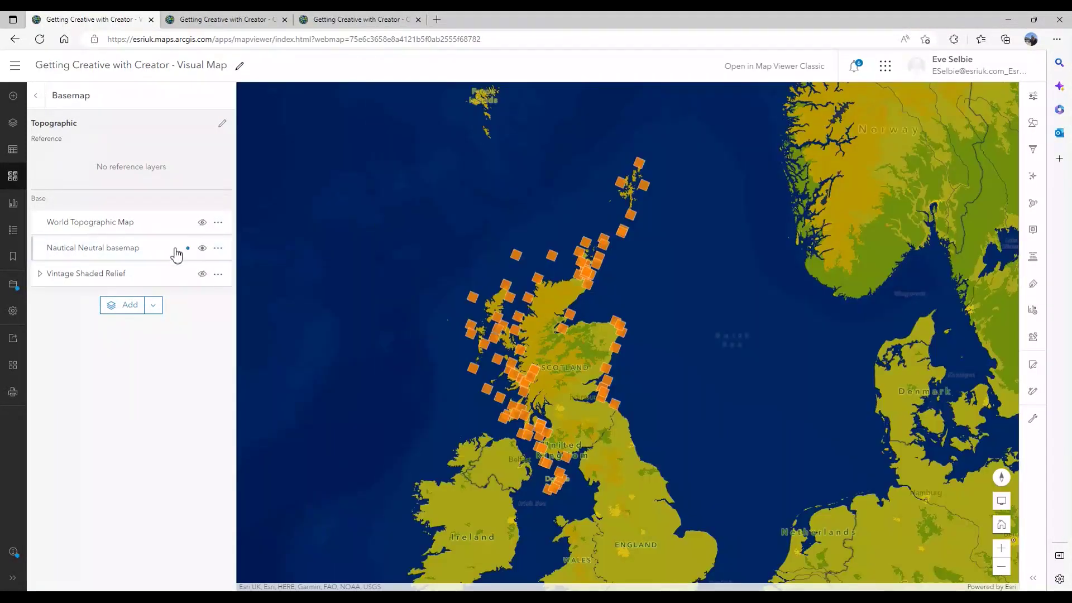
left_click_drag(388, 370, 388, 338)
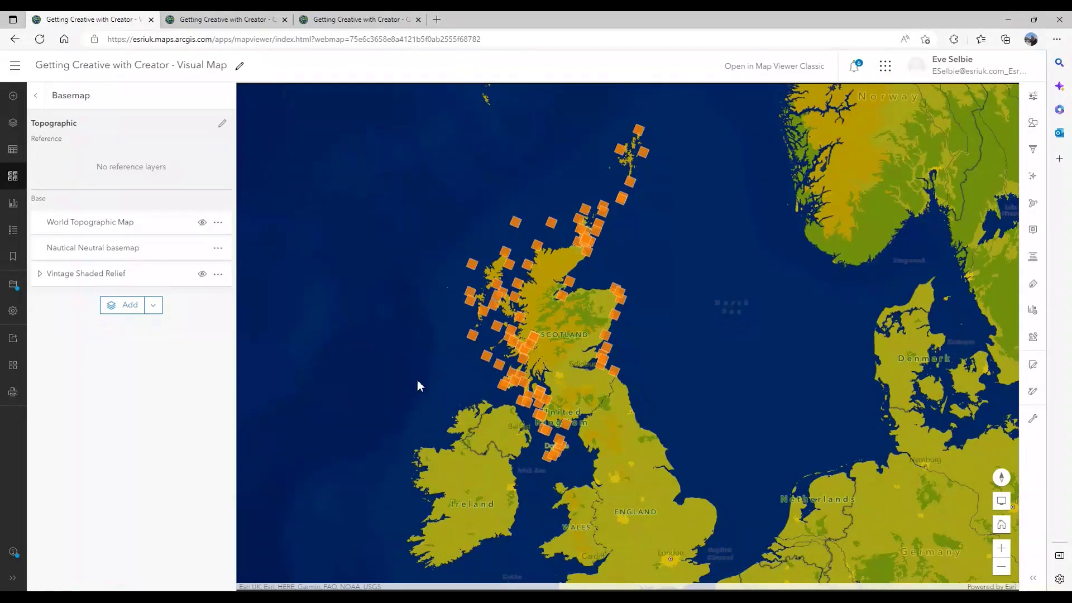
left_click_drag(417, 395, 419, 355)
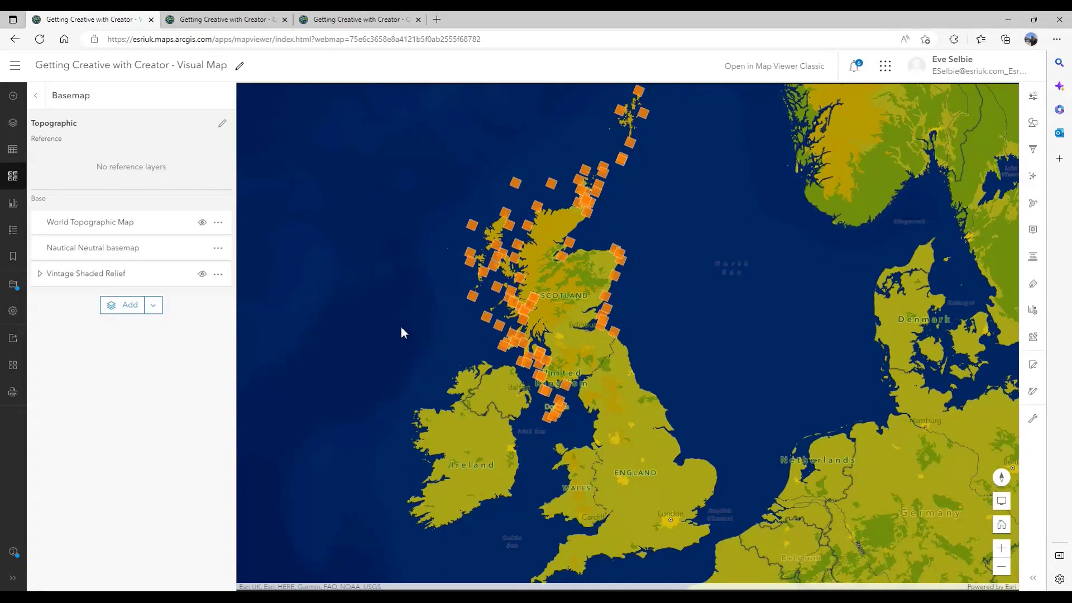
left_click(202, 276)
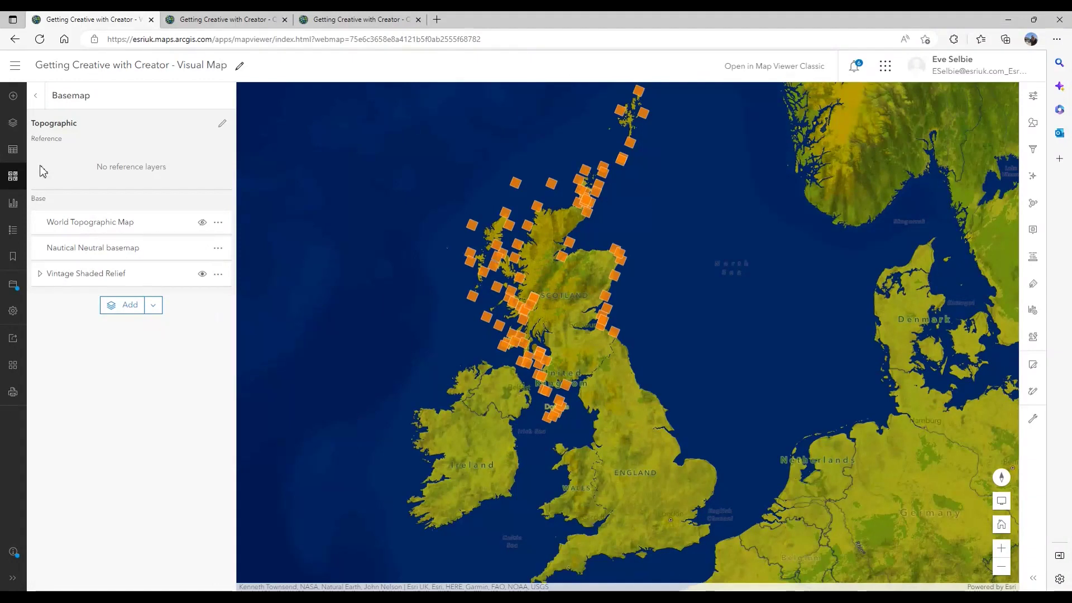
- Give the Scottish Lighthouses location symbol a pale cream fill and rotate it to 123°
left_click(14, 128)
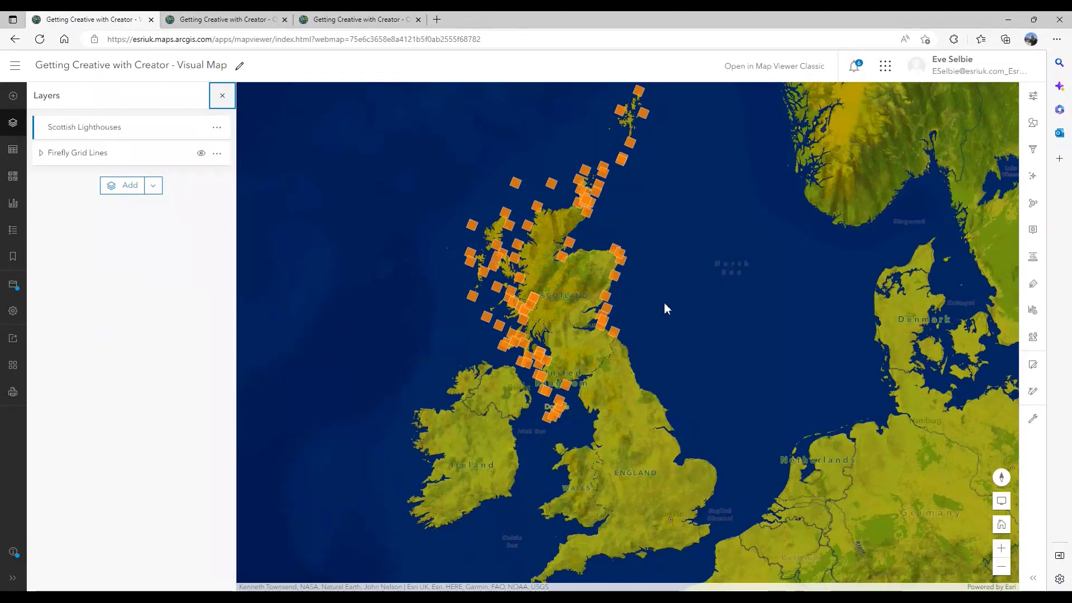
left_click_drag(664, 301, 667, 325)
left_click(119, 129)
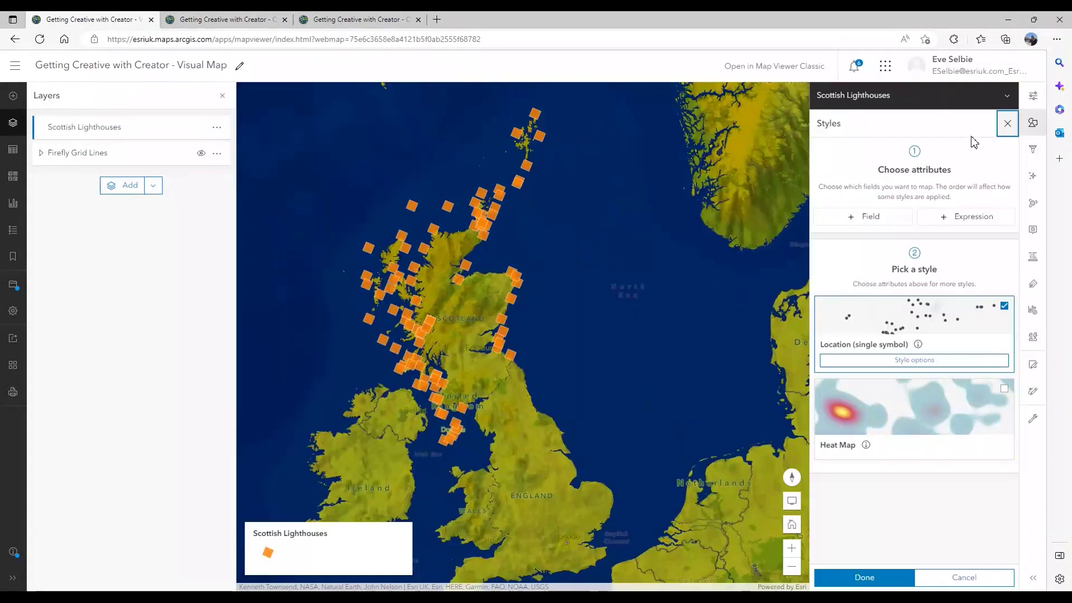
left_click(932, 362)
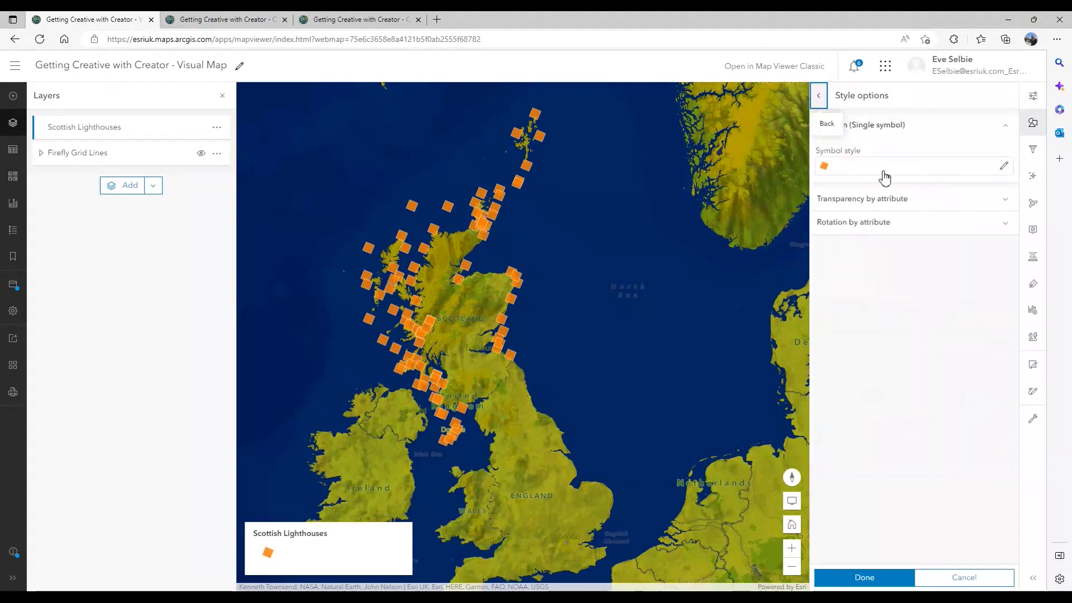
left_click(869, 168)
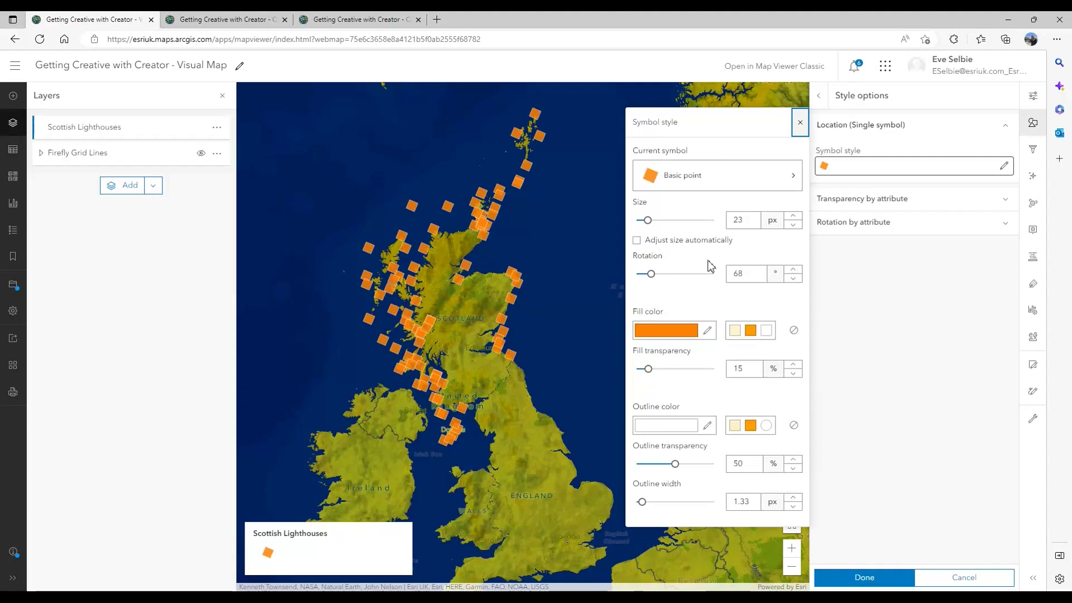
left_click(735, 334)
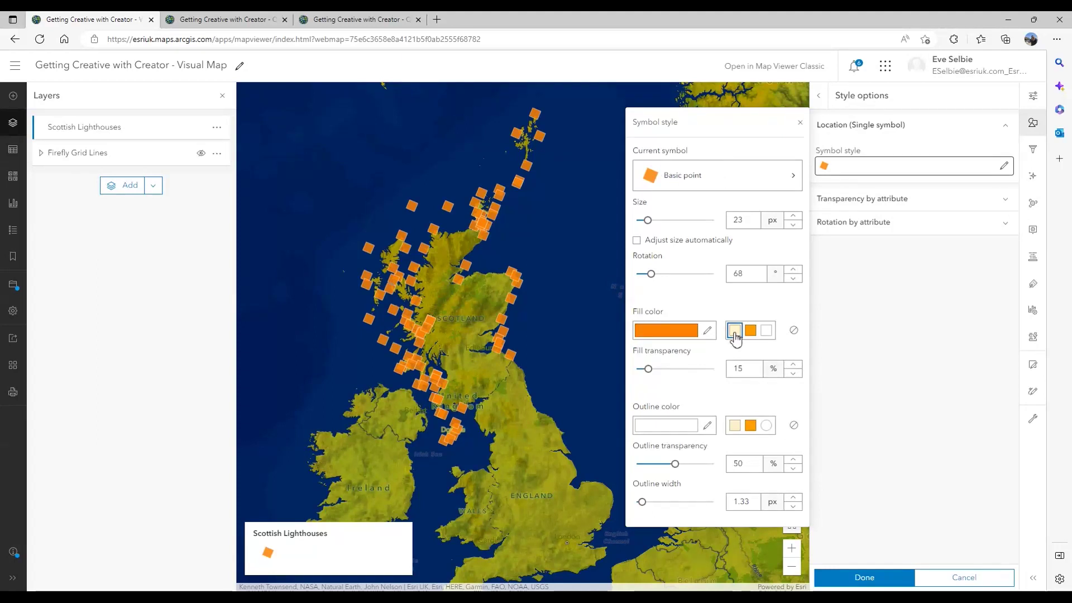
left_click(651, 274)
left_click_drag(654, 276, 665, 274)
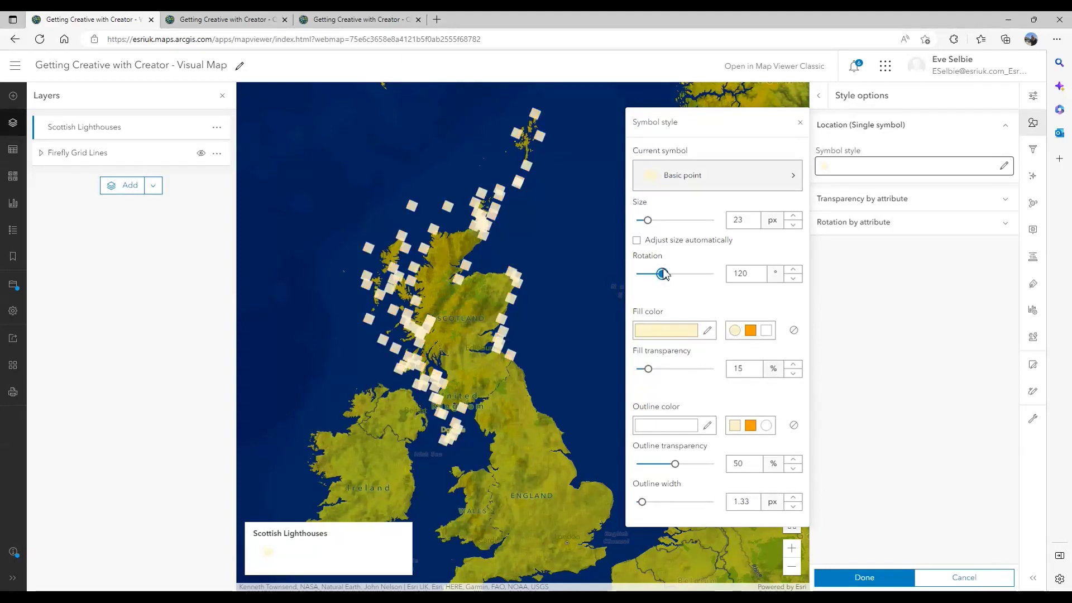
- Change the lighthouse symbol to a pale yellow glowing point from the Firefly category
left_click(697, 185)
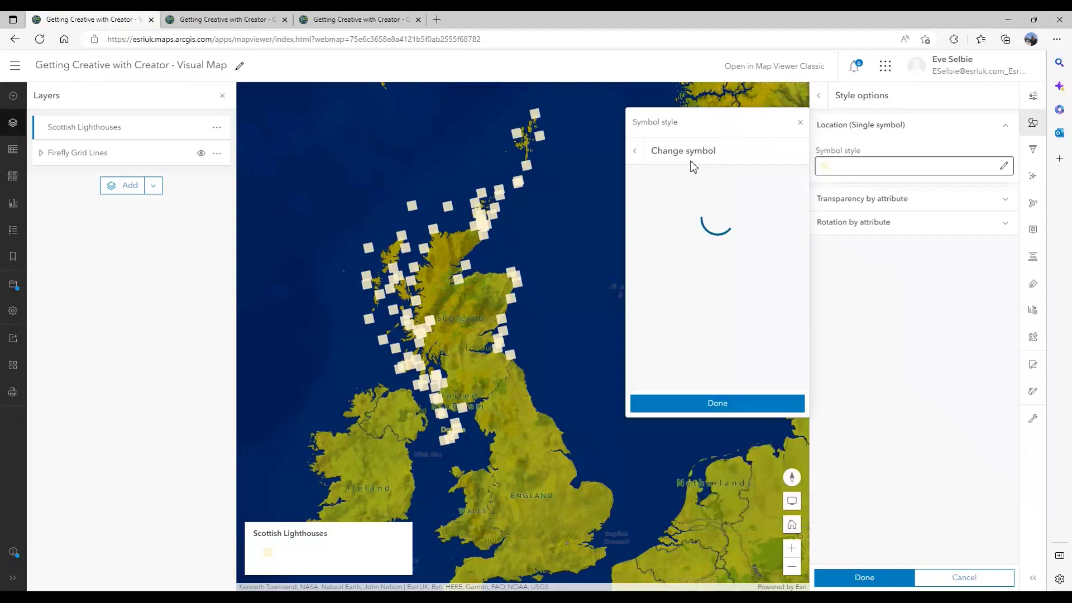
left_click(686, 198)
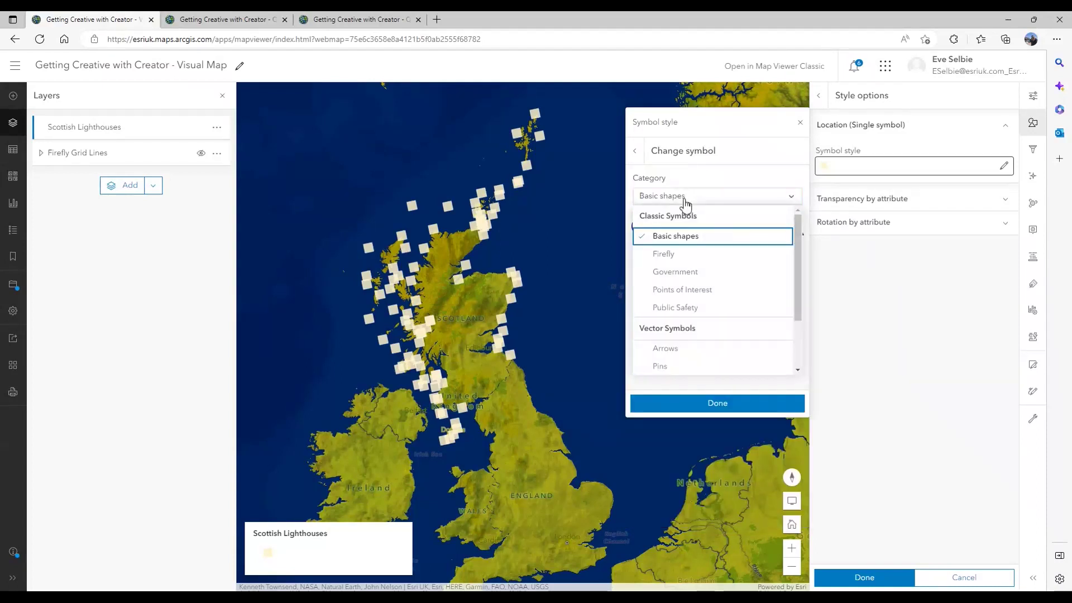
left_click(681, 258)
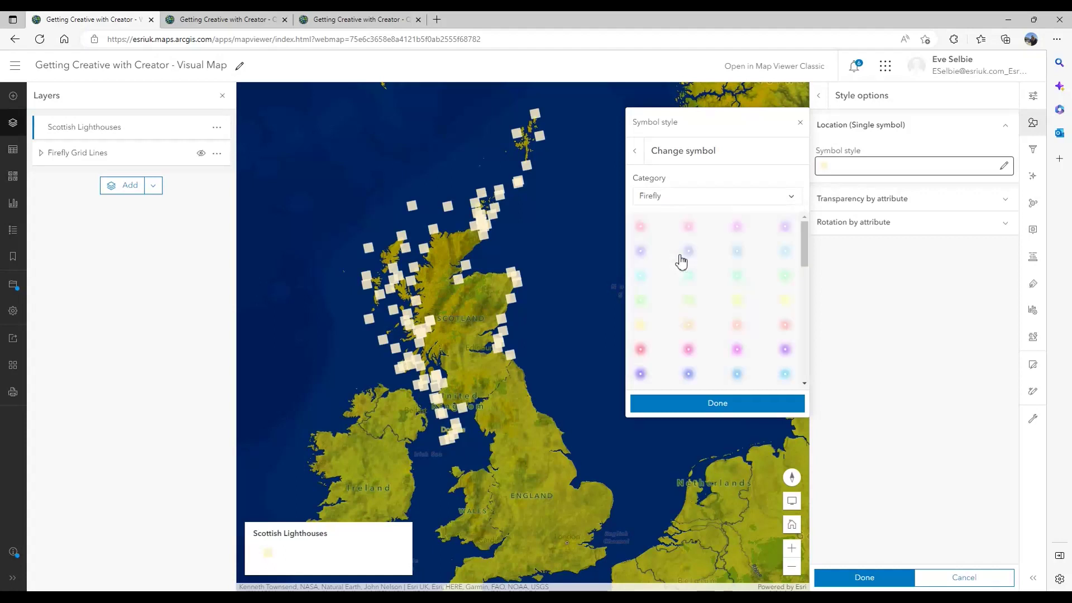
left_click(641, 324)
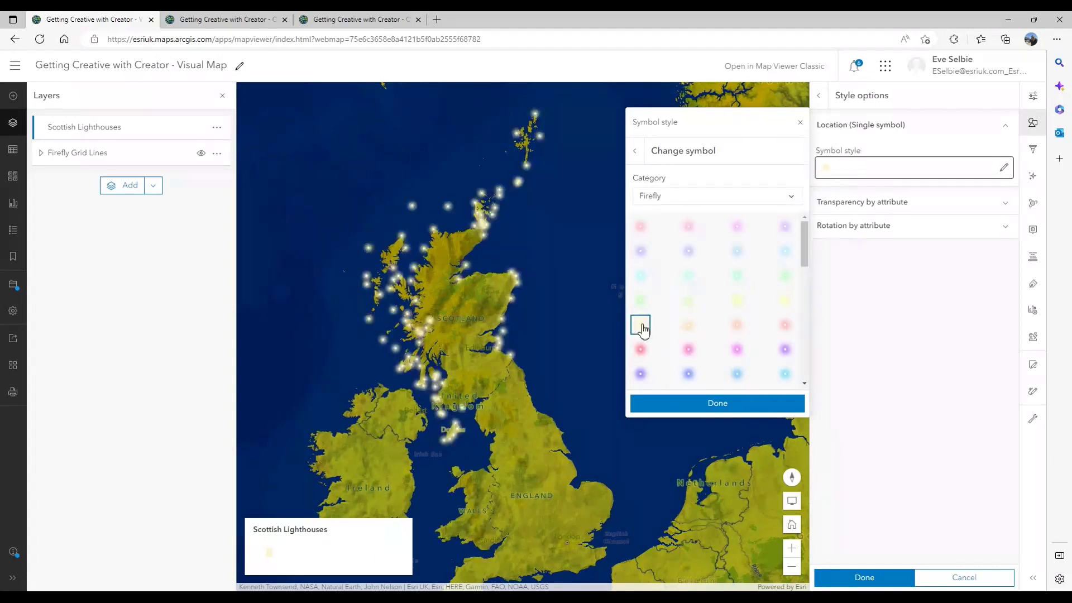
left_click(635, 151)
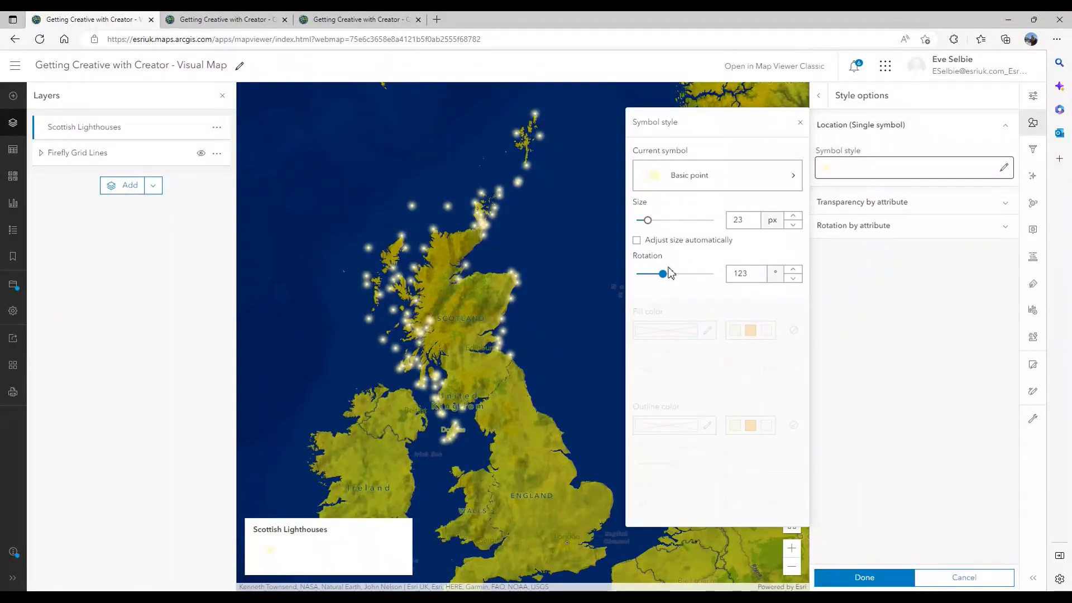
- Set the Firefly lighthouse symbol's rotation to 94° and its size to 30 px
left_click_drag(664, 274, 657, 274)
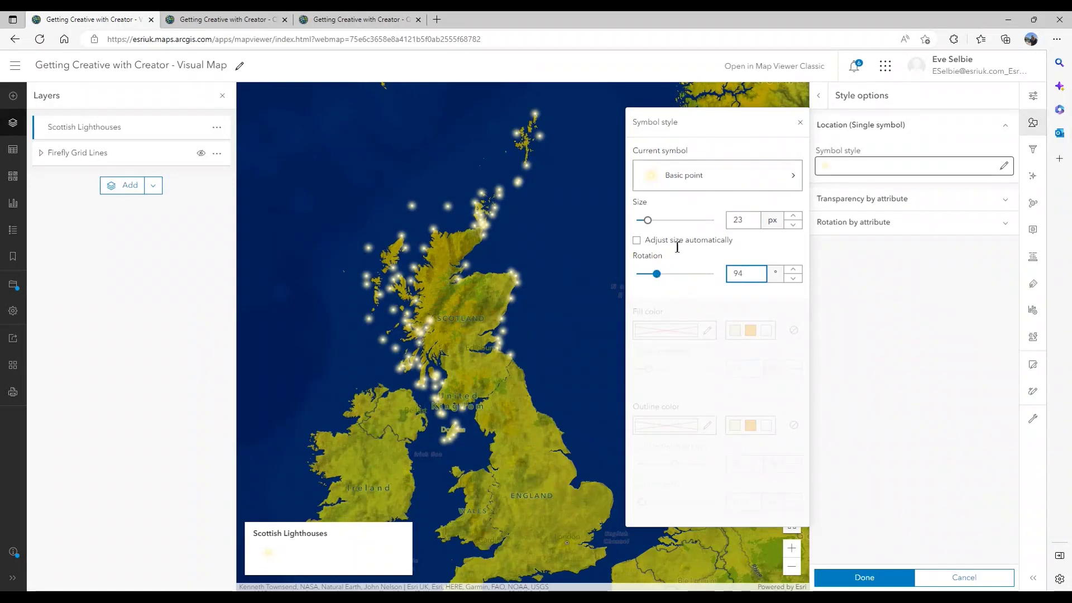
left_click_drag(648, 221, 652, 221)
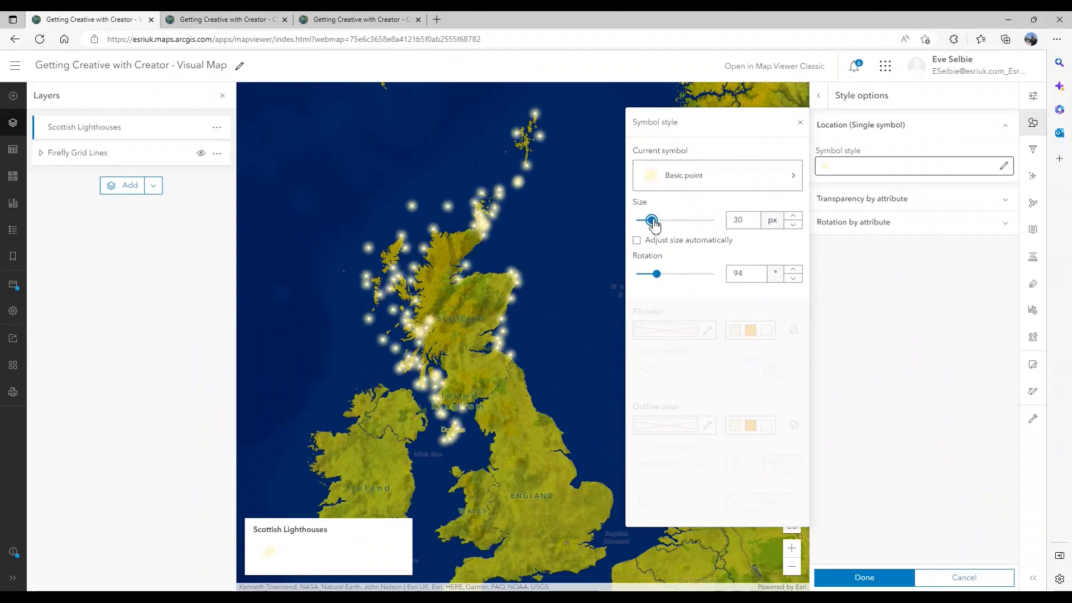
left_click(800, 123)
left_click_drag(577, 267, 610, 257)
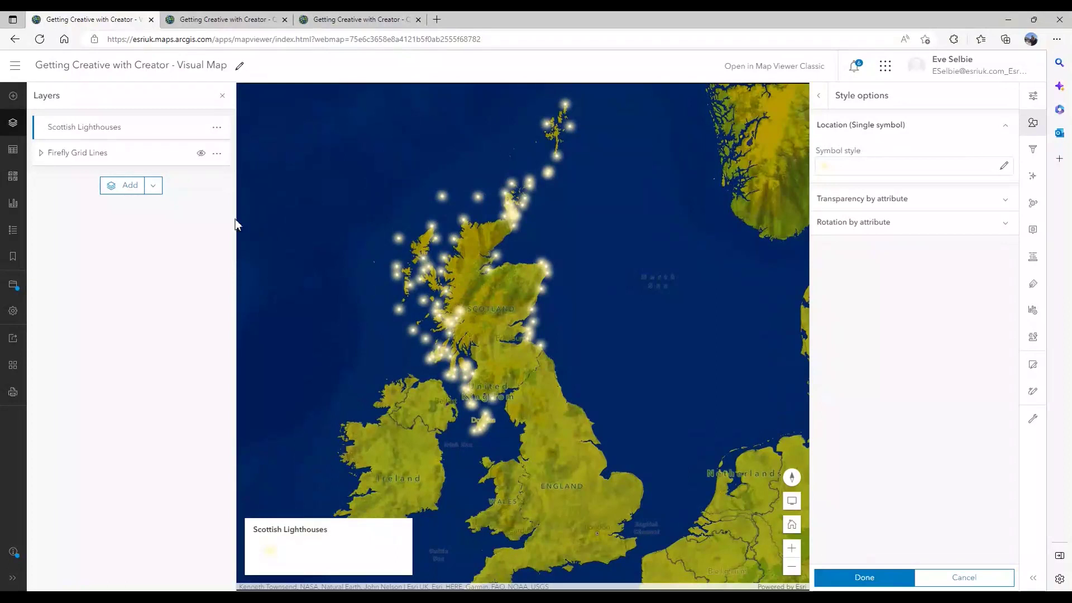
- Show the Firefly Grid Lines layer and set its Bloom effect strength to 2.3
left_click(201, 158)
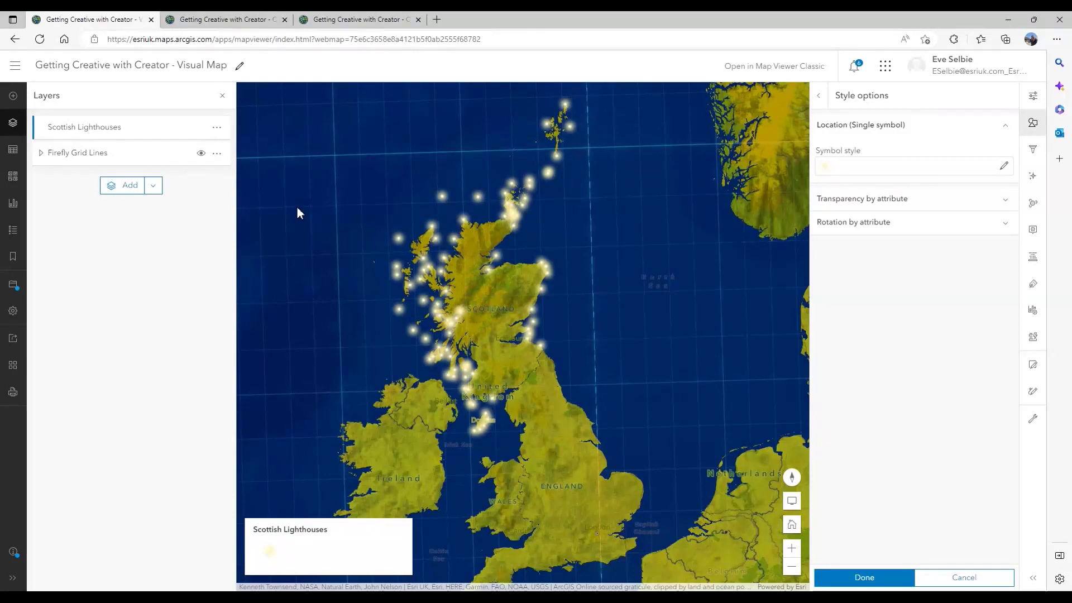
left_click(171, 153)
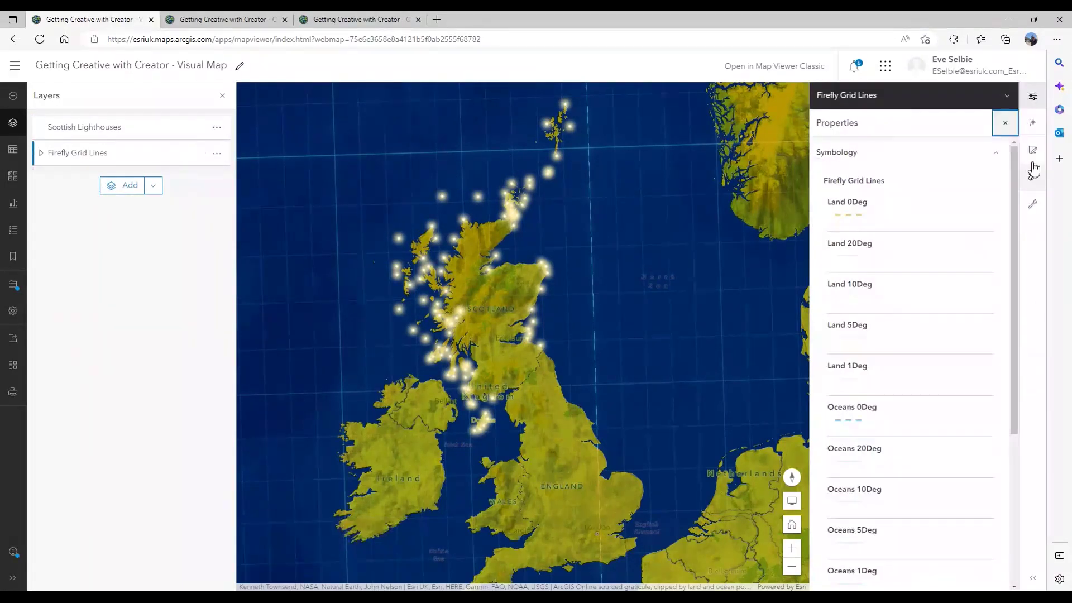
left_click(1033, 123)
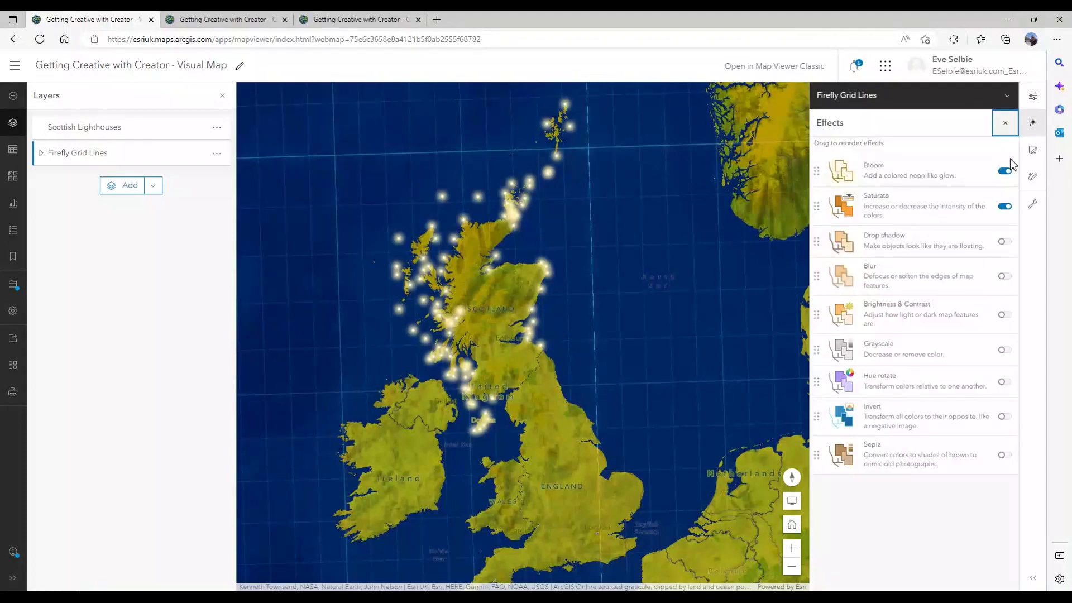
left_click(1005, 172)
left_click(1005, 172)
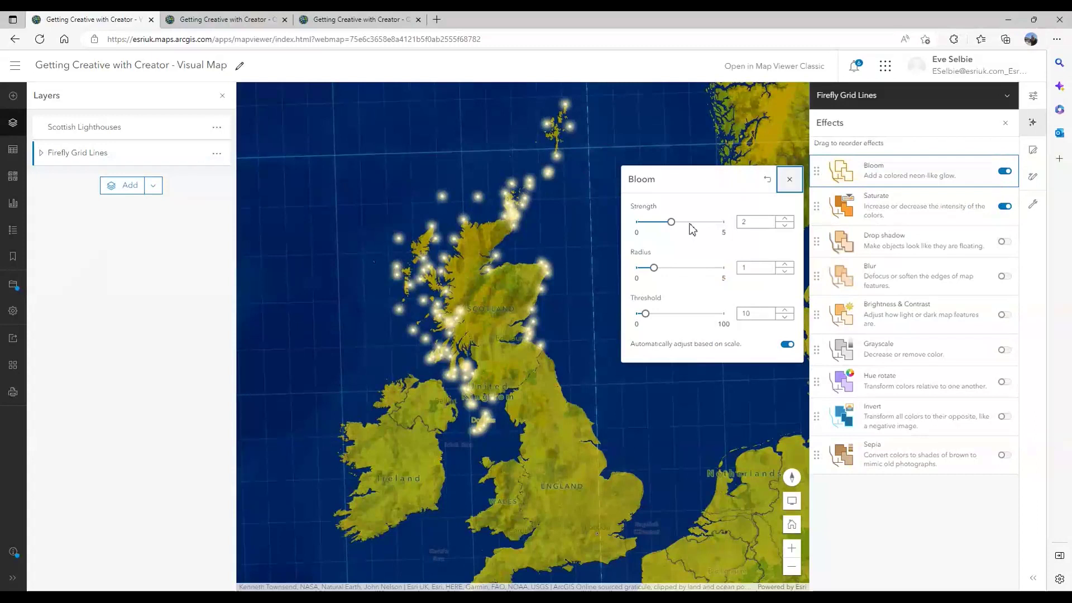
- Set the Saturate effect strength of the Firefly Grid Lines layer to 50
left_click(1004, 207)
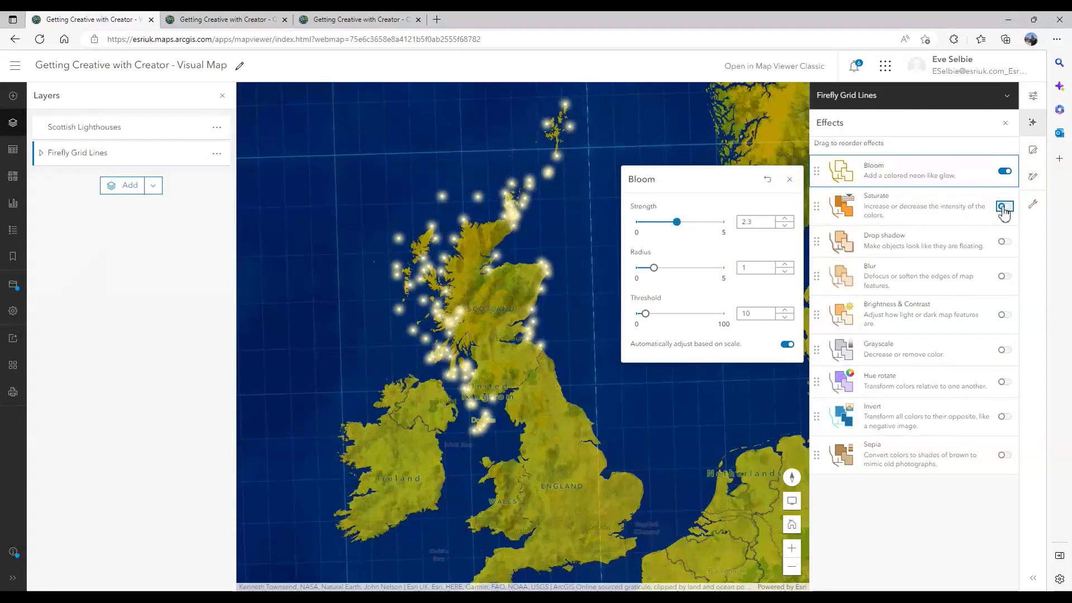
left_click(1005, 207)
left_click(668, 223)
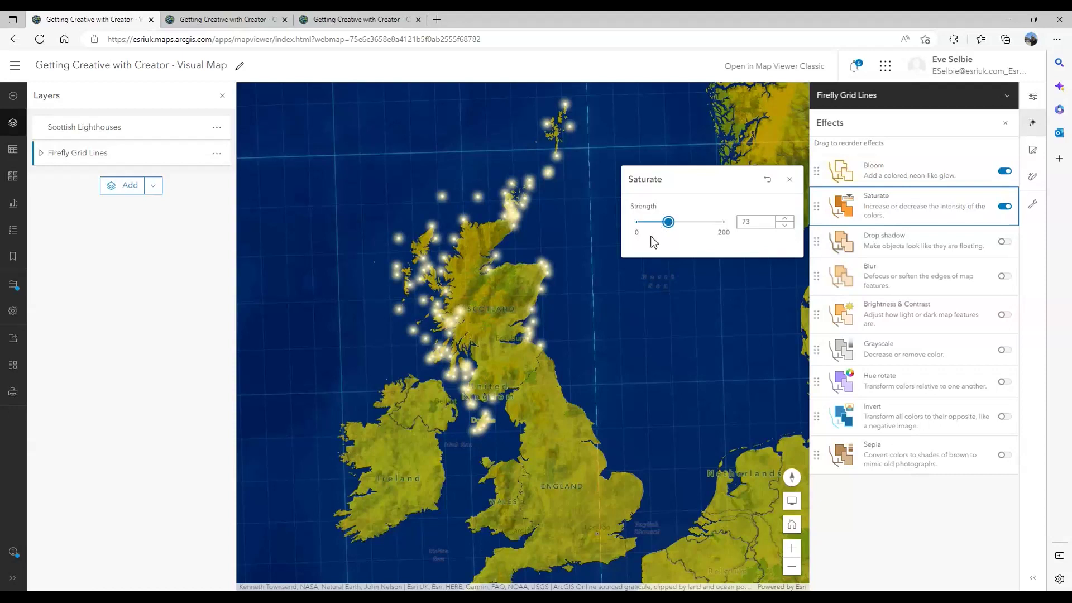
left_click_drag(669, 231, 660, 232)
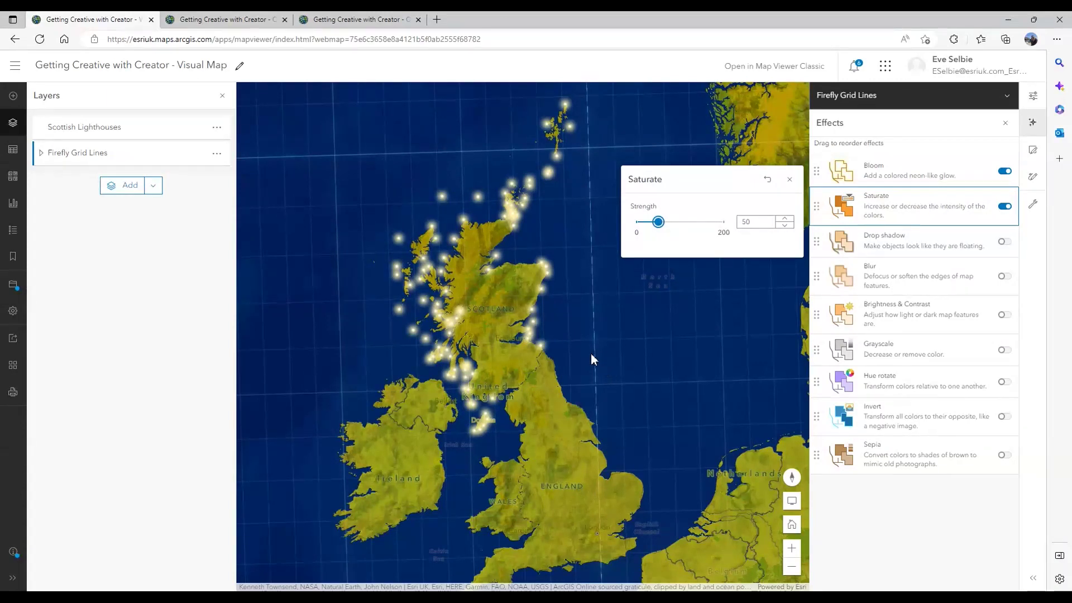
scroll(517, 292, "up", 1)
scroll(517, 293, "up", 1)
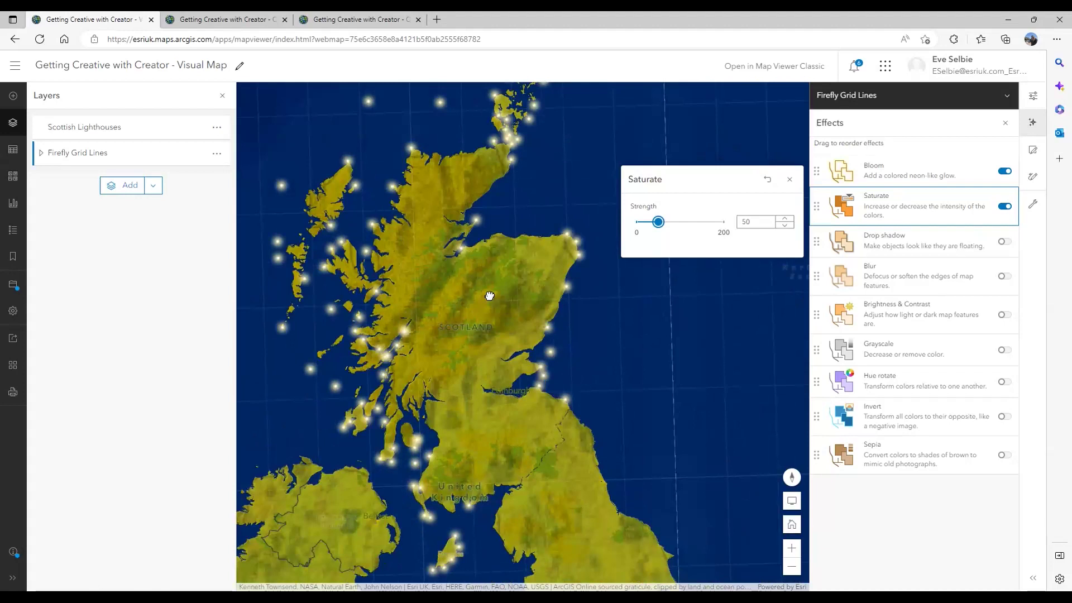
left_click_drag(490, 296, 523, 298)
left_click(790, 180)
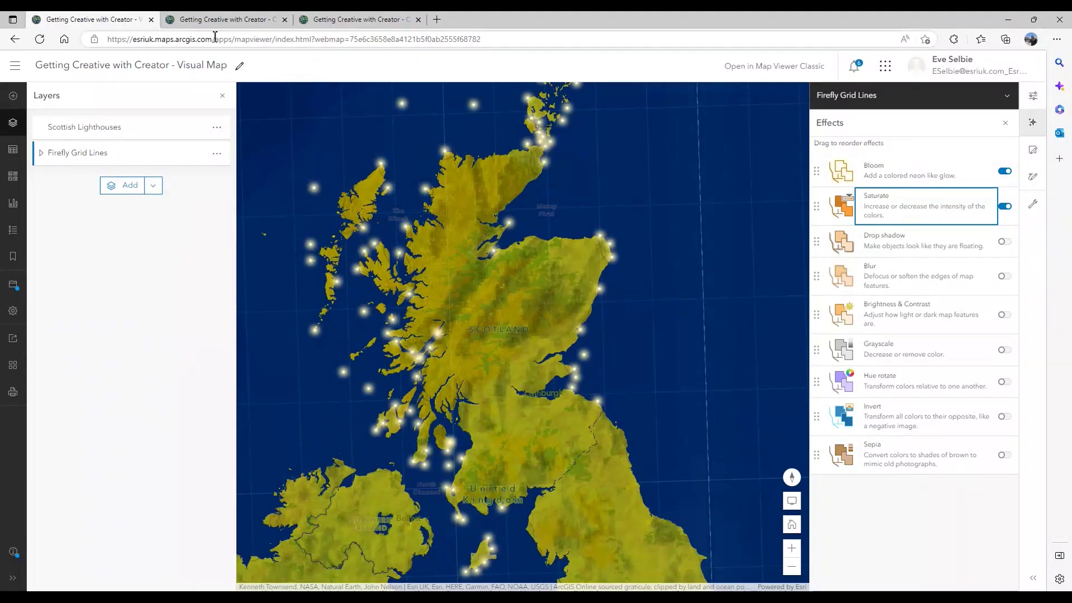
- Switch to the Qualitative Data Mapping web map and aggregate the Geolytix Retail Points 2022 Q4 layer with Clustering
left_click(223, 19)
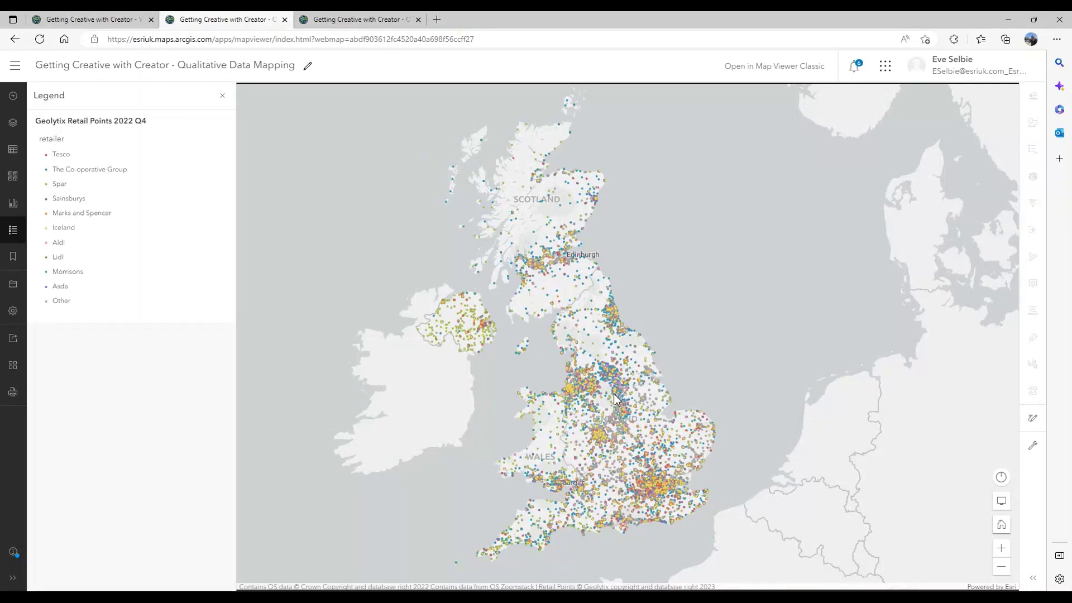
left_click(15, 124)
left_click(76, 132)
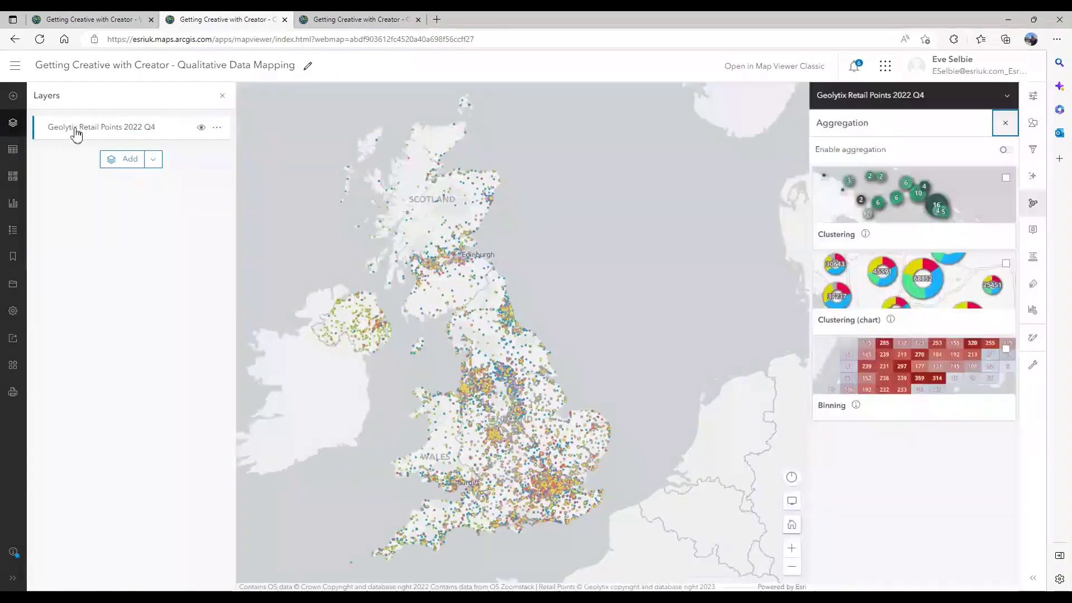
left_click(1005, 180)
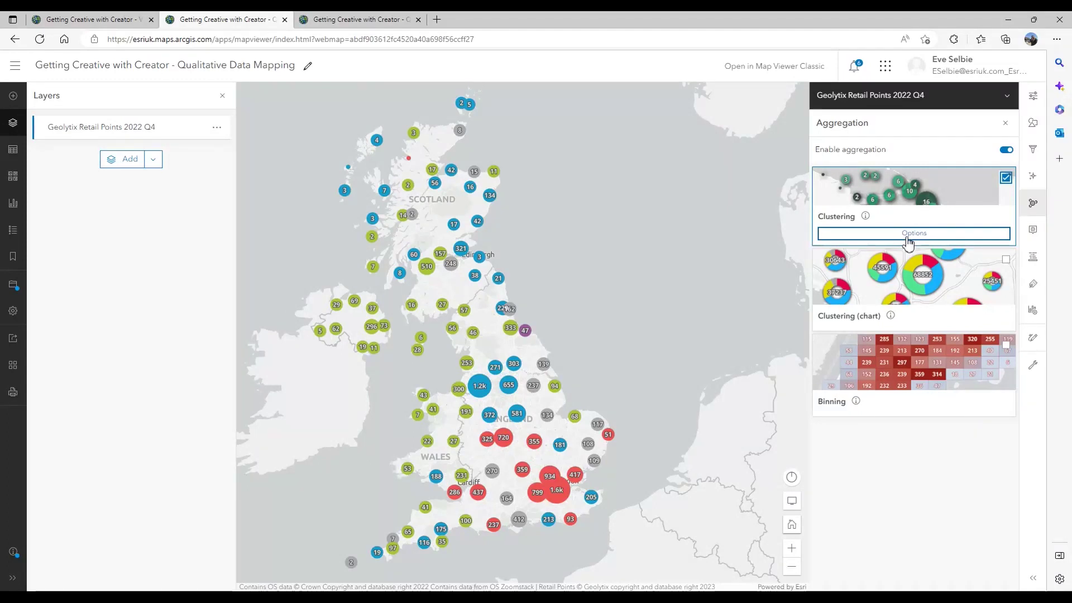
left_click(908, 241)
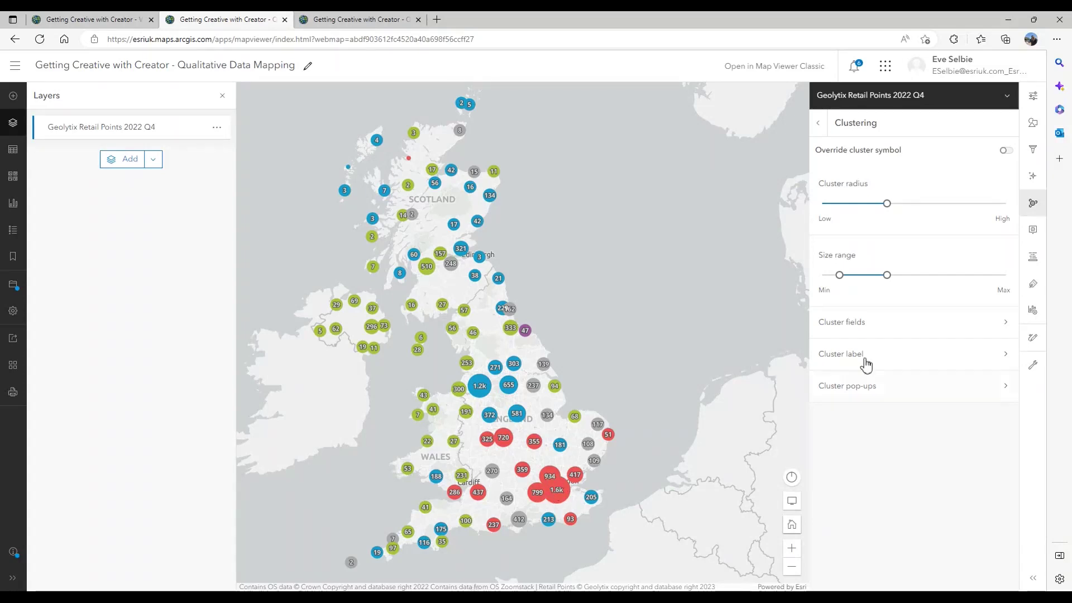
left_click(818, 122)
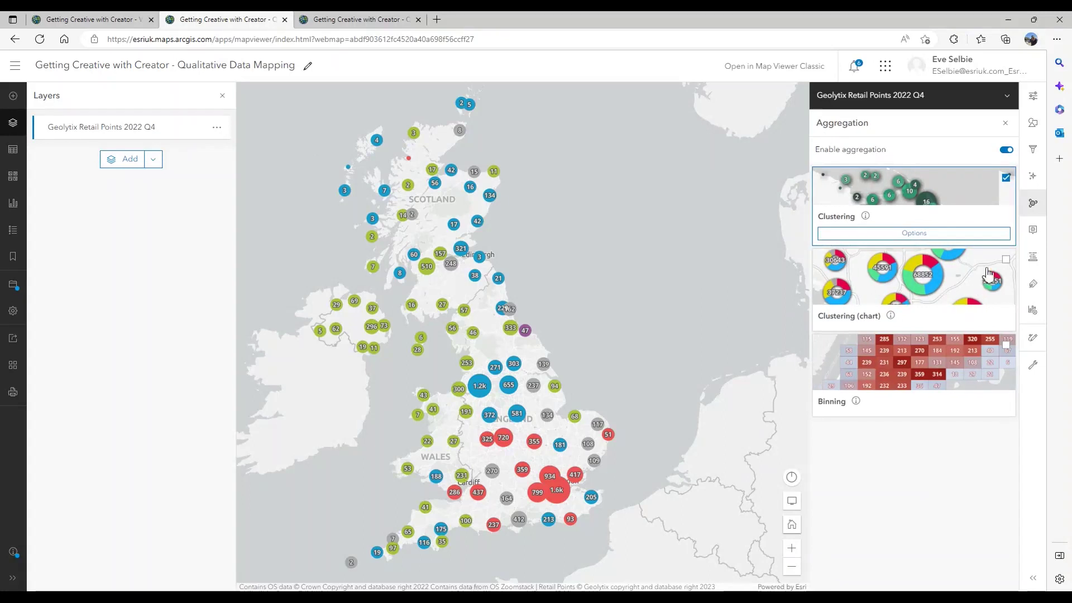
- Switch the layer's aggregation to Clustering (chart), try a slight donut shape, and return the chart shape to full Pie
left_click(1006, 260)
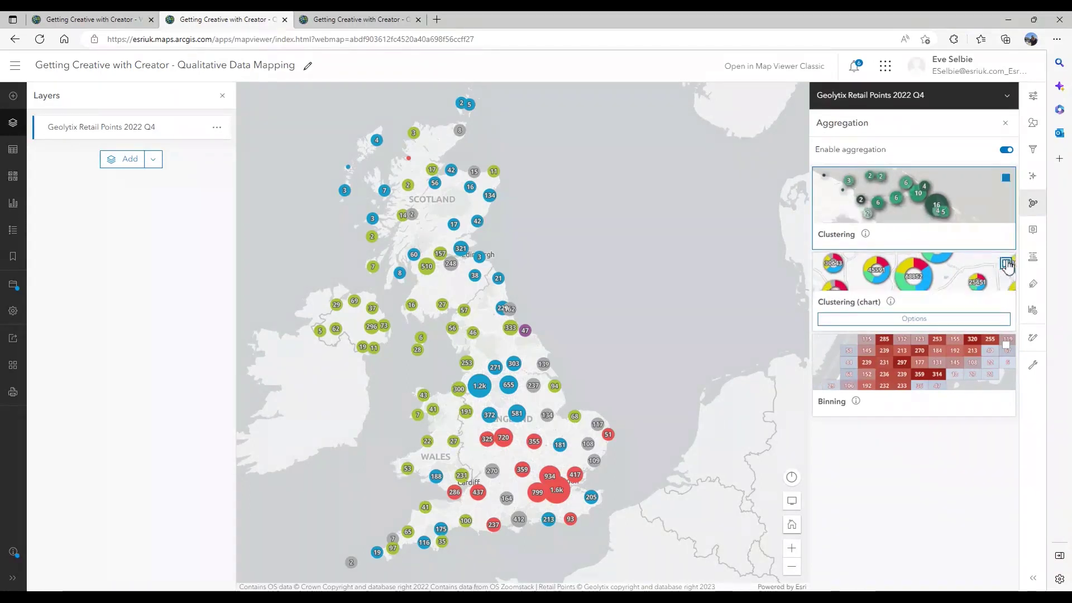
left_click(898, 318)
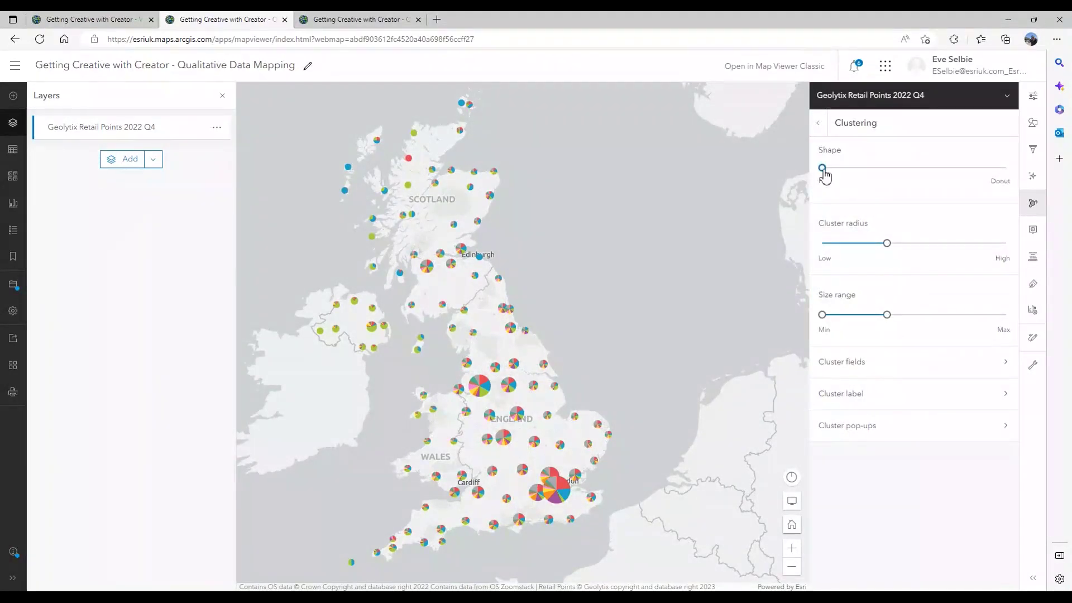
left_click_drag(823, 168, 845, 179)
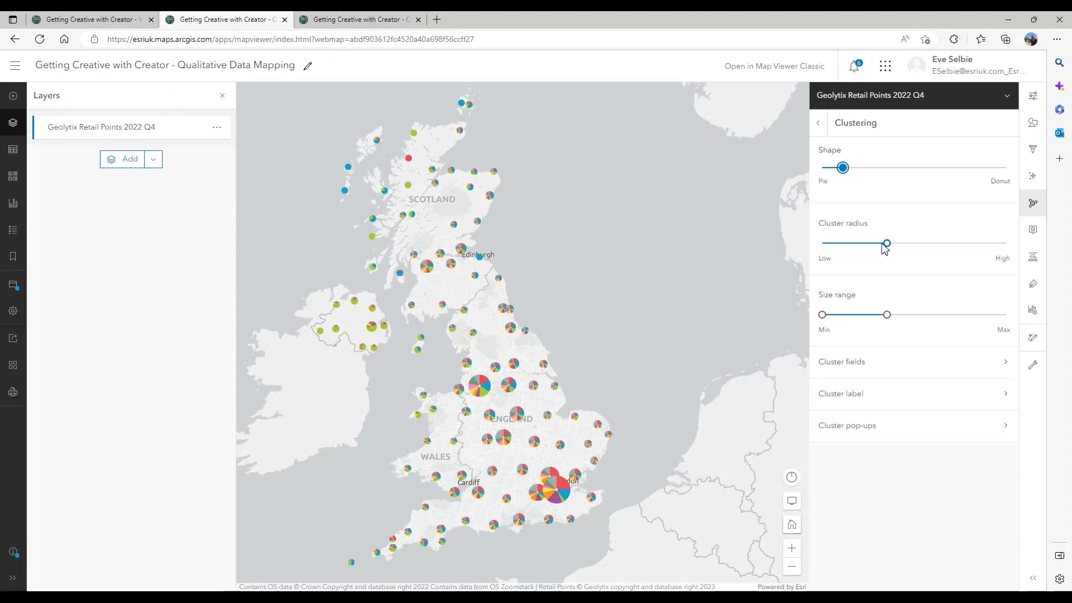
left_click_drag(843, 169, 823, 170)
- Show the London cluster's pop-up, then start a new attribute expression for the cluster pop-ups with its template script cleared
left_click(859, 435)
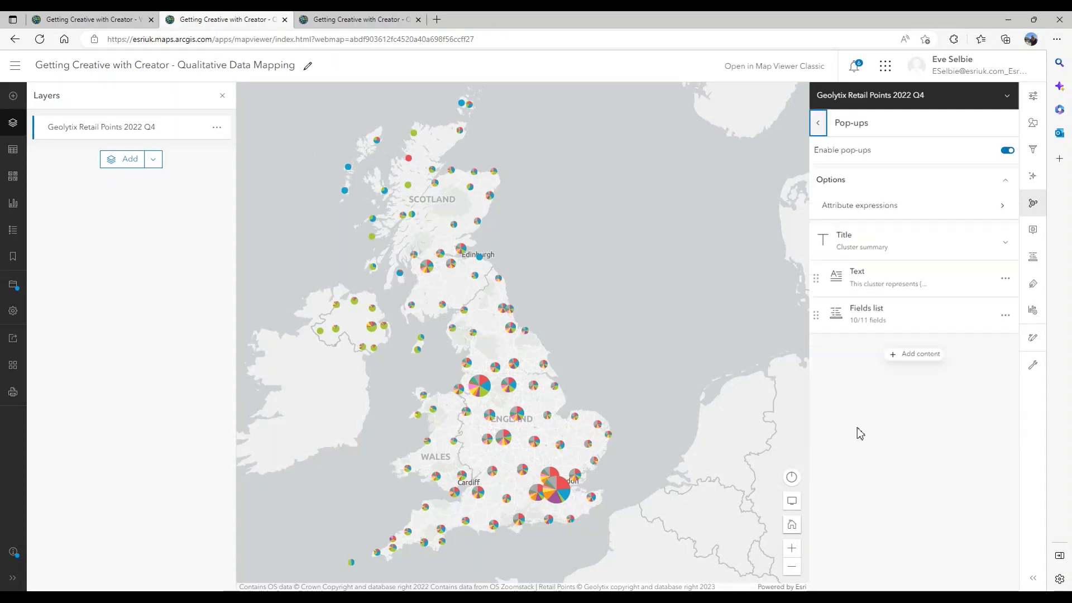
left_click(554, 490)
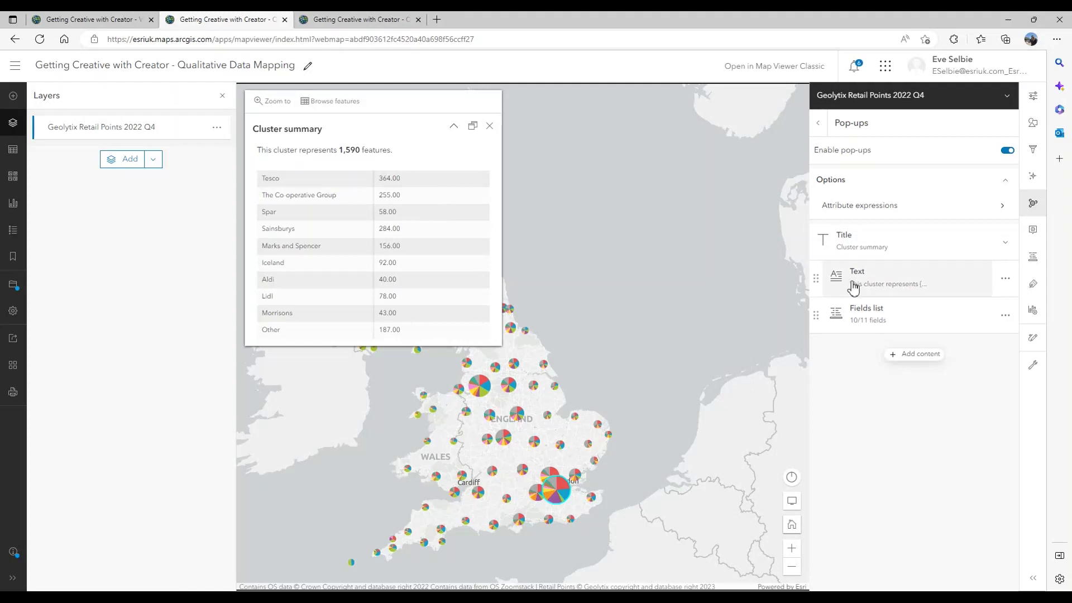
left_click(869, 213)
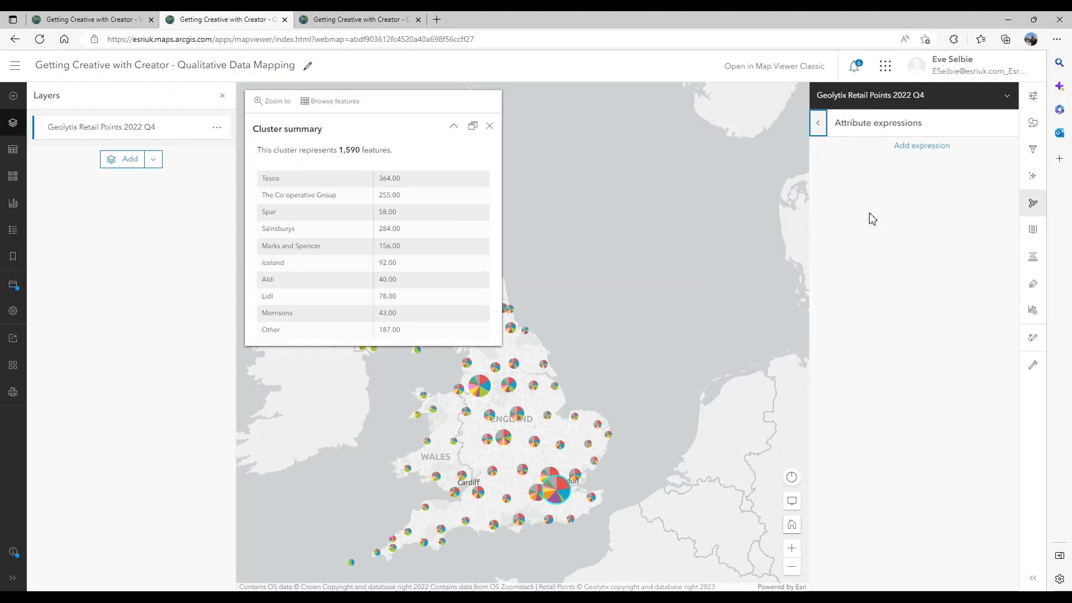
left_click(904, 145)
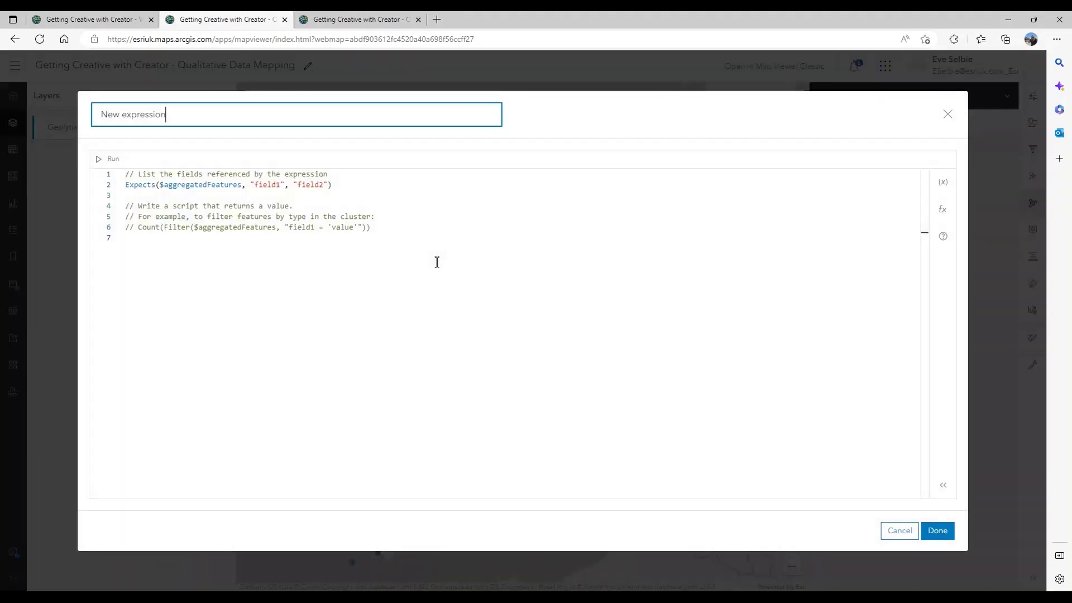
left_click_drag(149, 246, 110, 175)
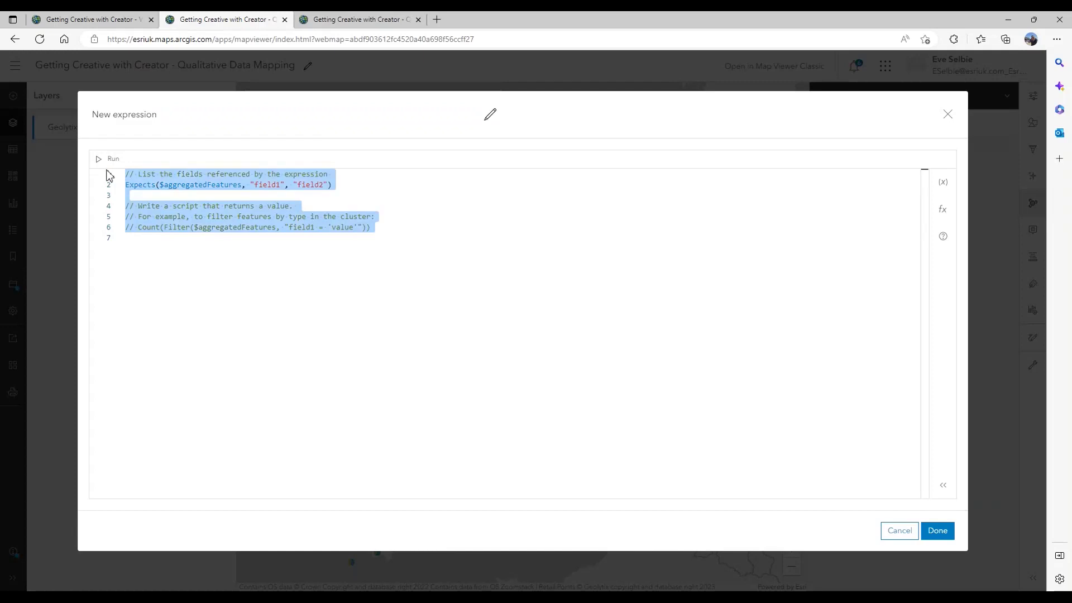
key("BackSpace")
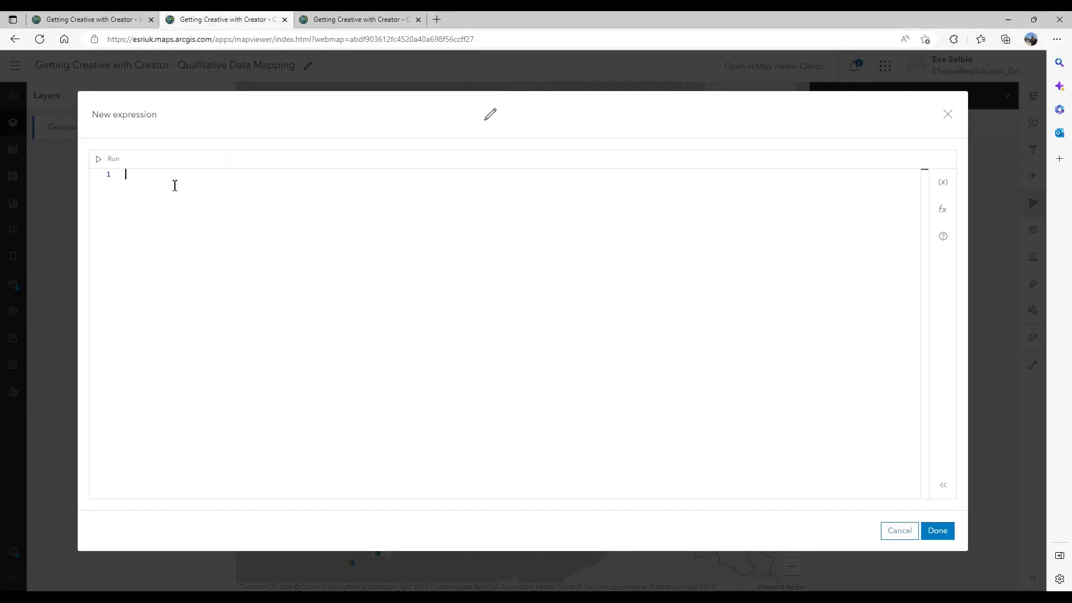
- Declare three variables in the expression on separate lines: sumtescos, stores and prop
type("var ")
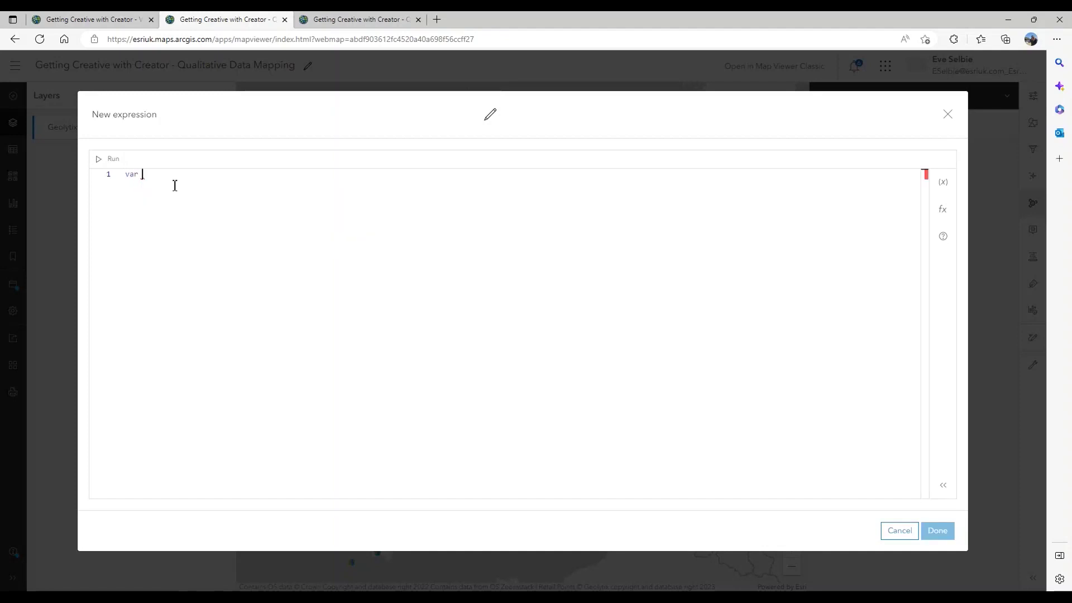
type("sumtescos ")
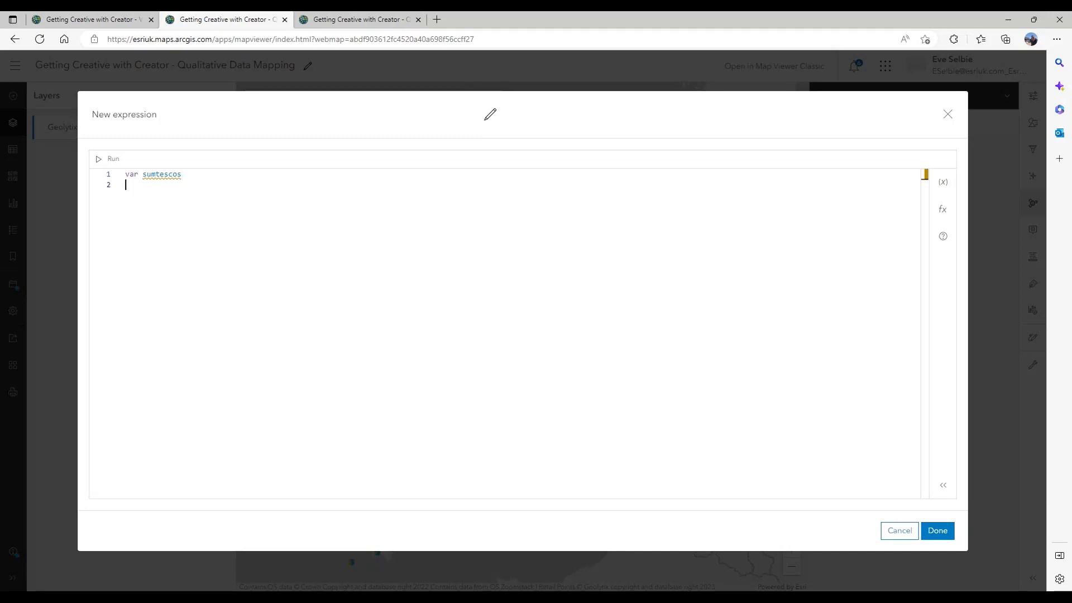
type("va")
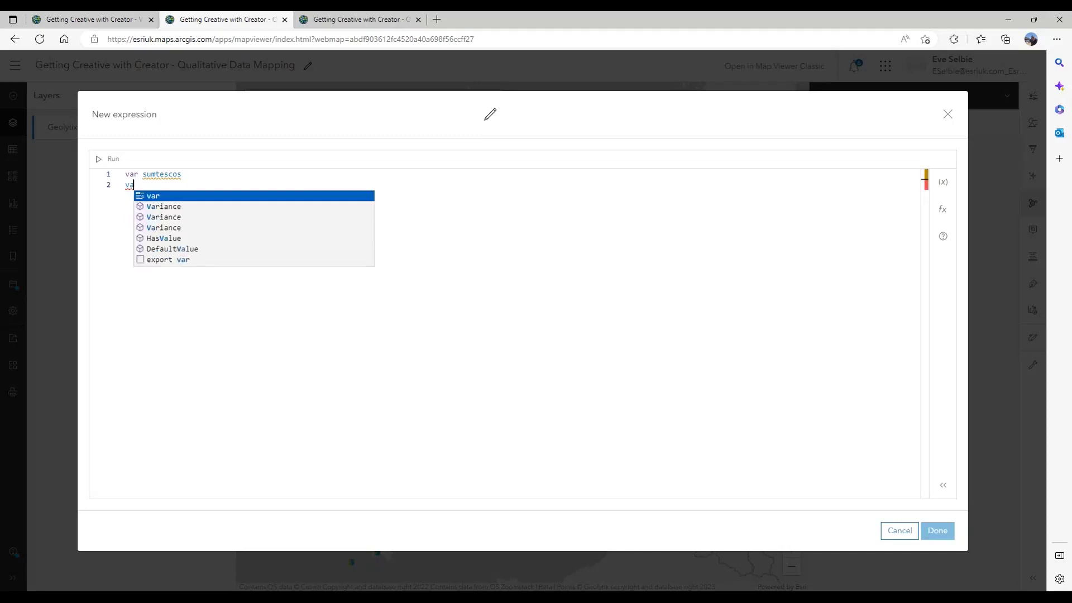
type("r stores")
key("Return")
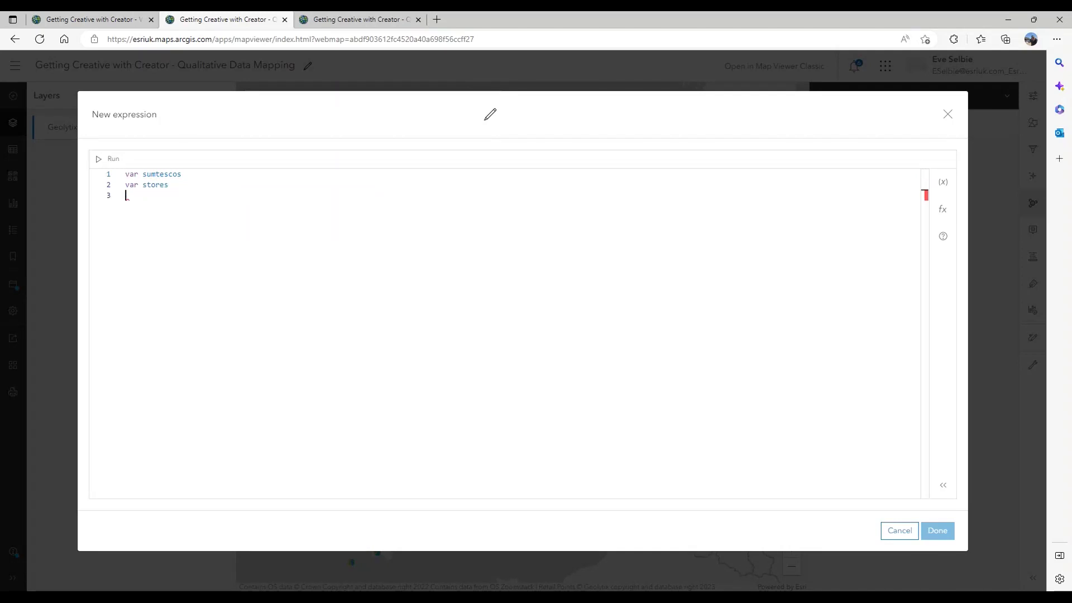
type("var prop")
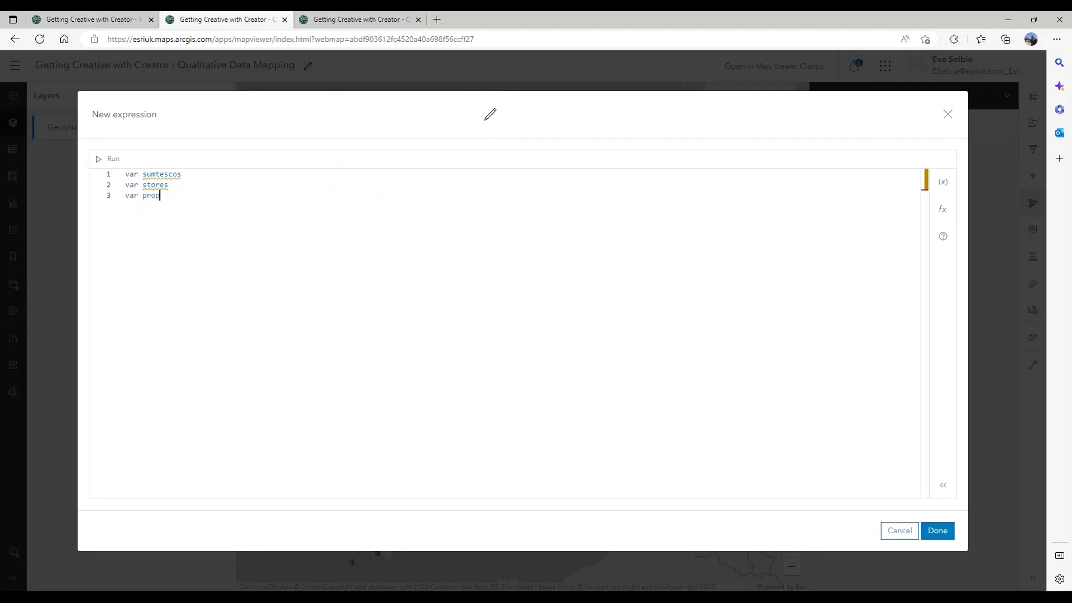
key("Return")
- Assign $feature.SUM_Tesco to the sumtescos variable
left_click(196, 174)
left_click(943, 183)
left_click(776, 229)
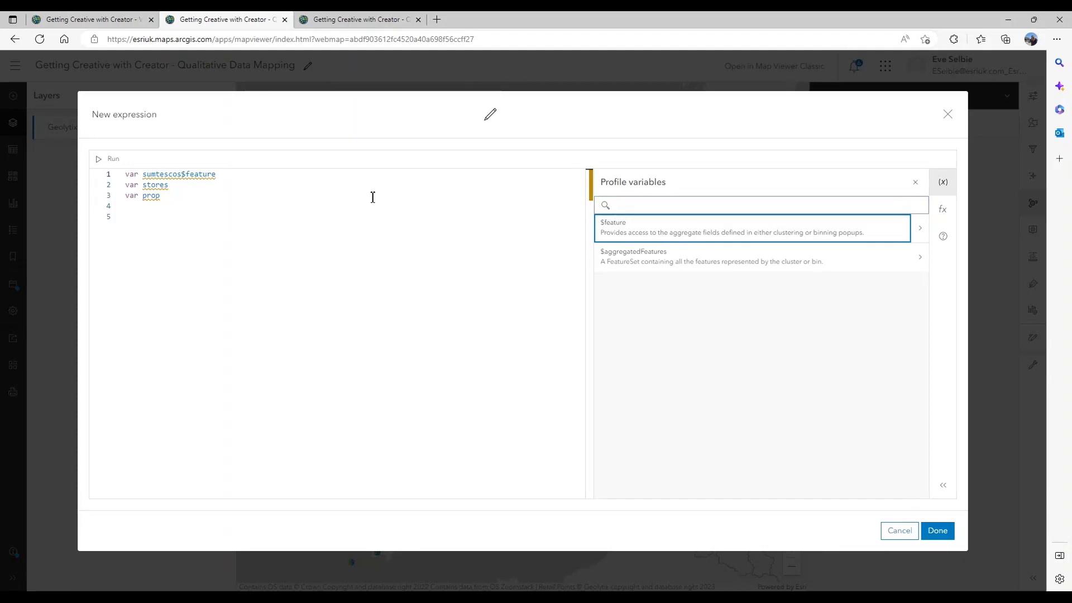
left_click_drag(216, 175, 180, 175)
key("BackSpace")
type("=")
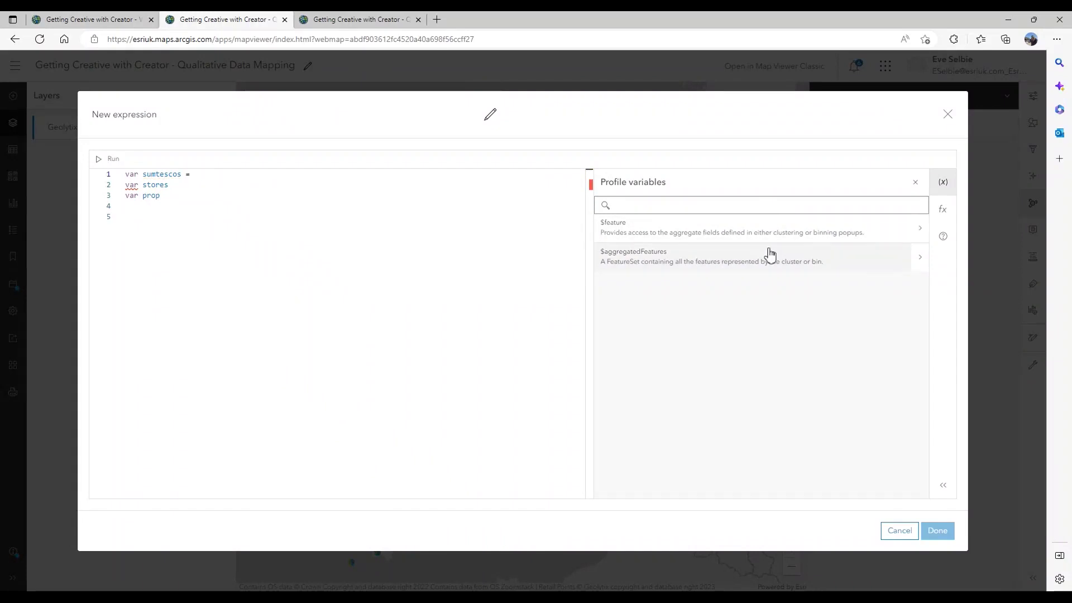
left_click(921, 233)
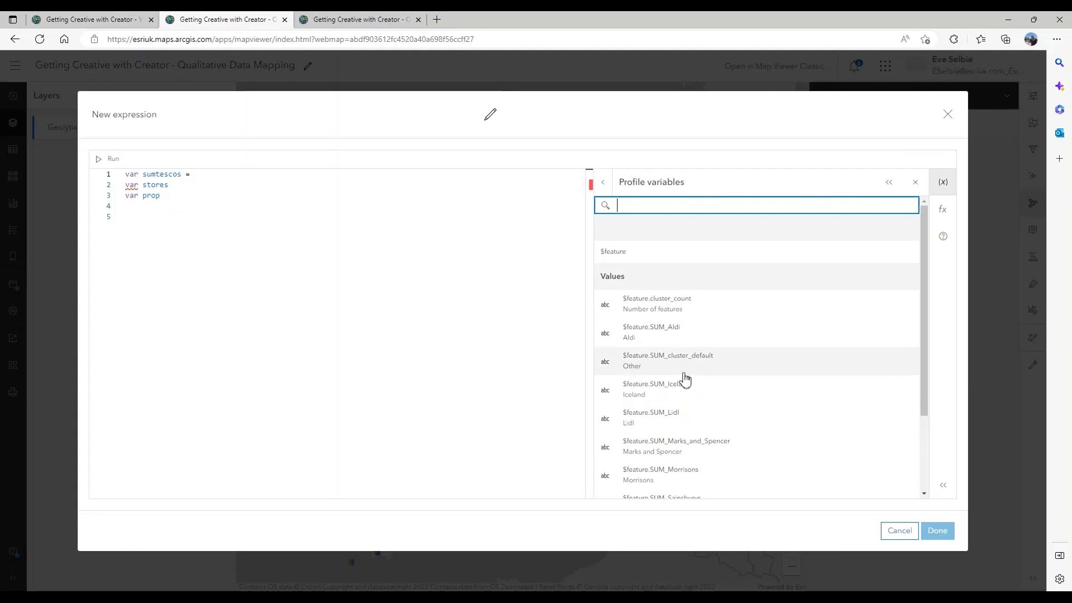
scroll(684, 374, "down", 2)
left_click(673, 469)
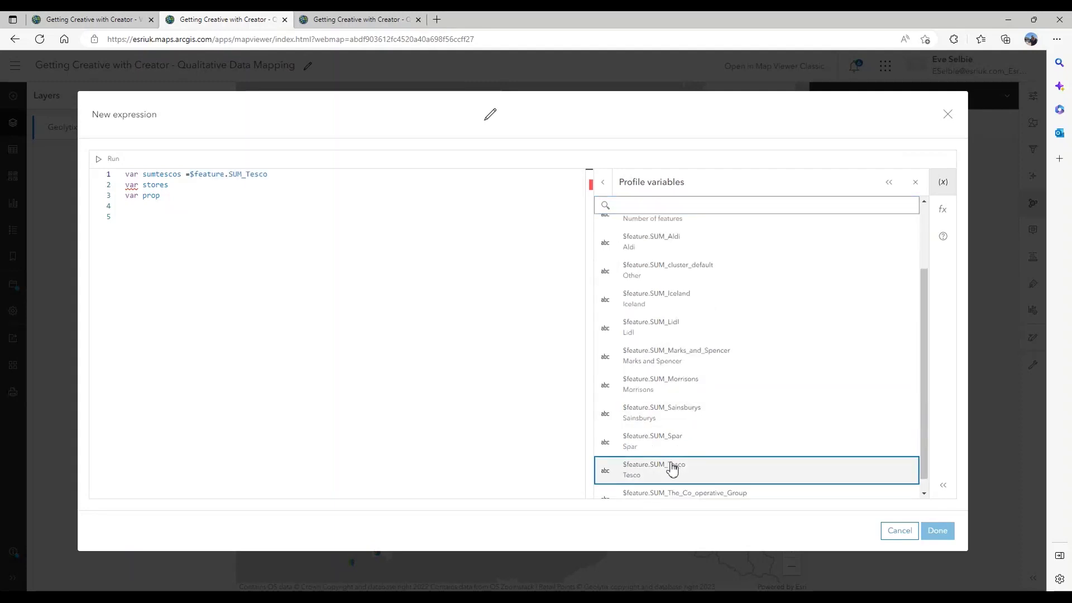
left_click(192, 176)
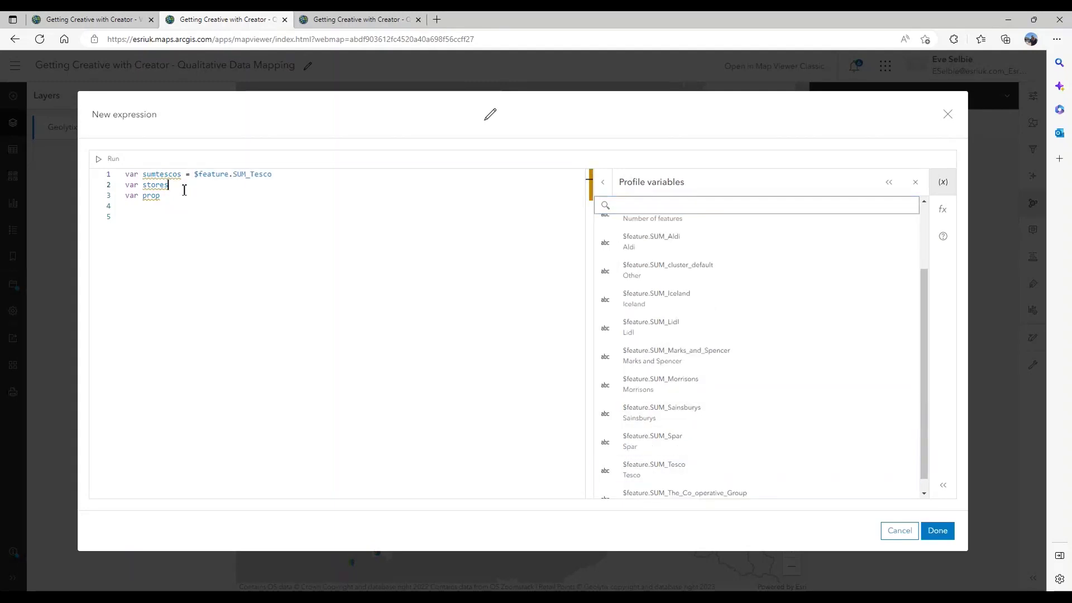
- Assign $feature.cluster_count to the stores variable
key("Down")
type("=")
scroll(704, 282, "up", 2)
left_click(687, 302)
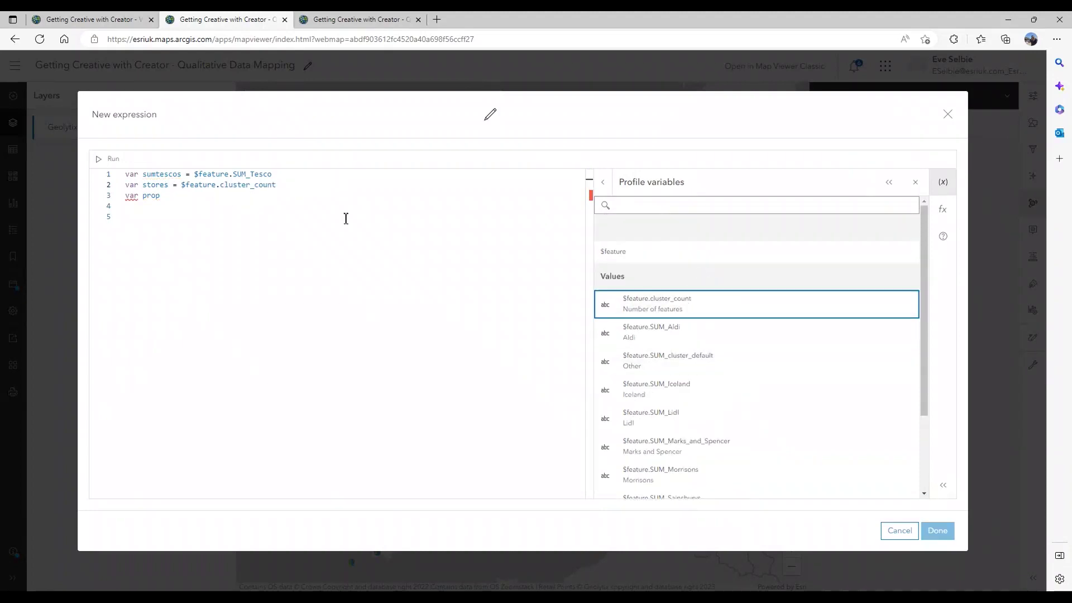
- Define the prop variable as the Tesco percentage with (sumtescos/stores)*100
left_click(173, 196)
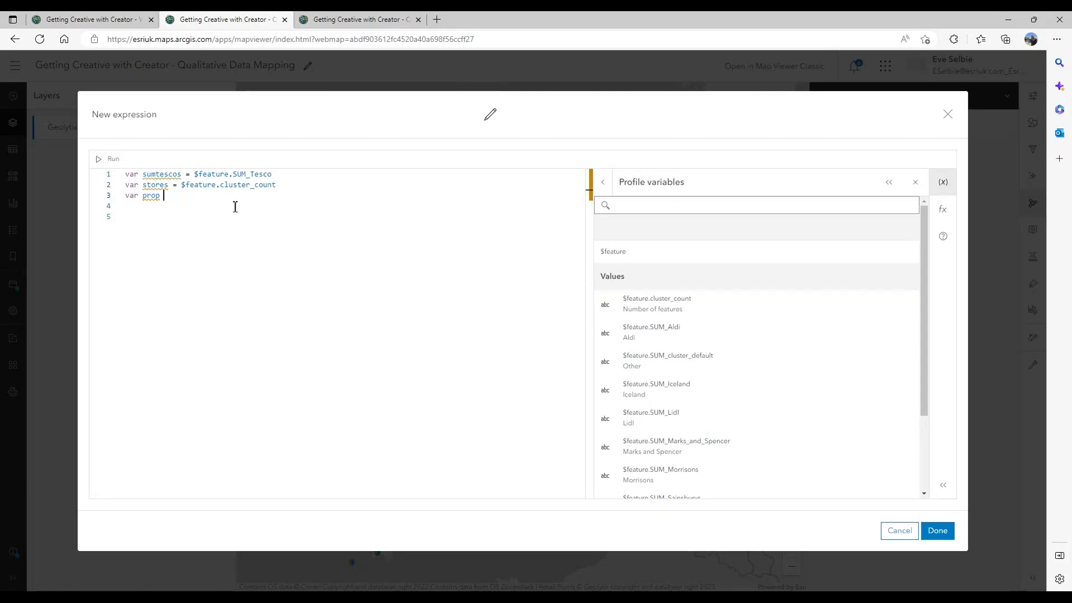
type("=")
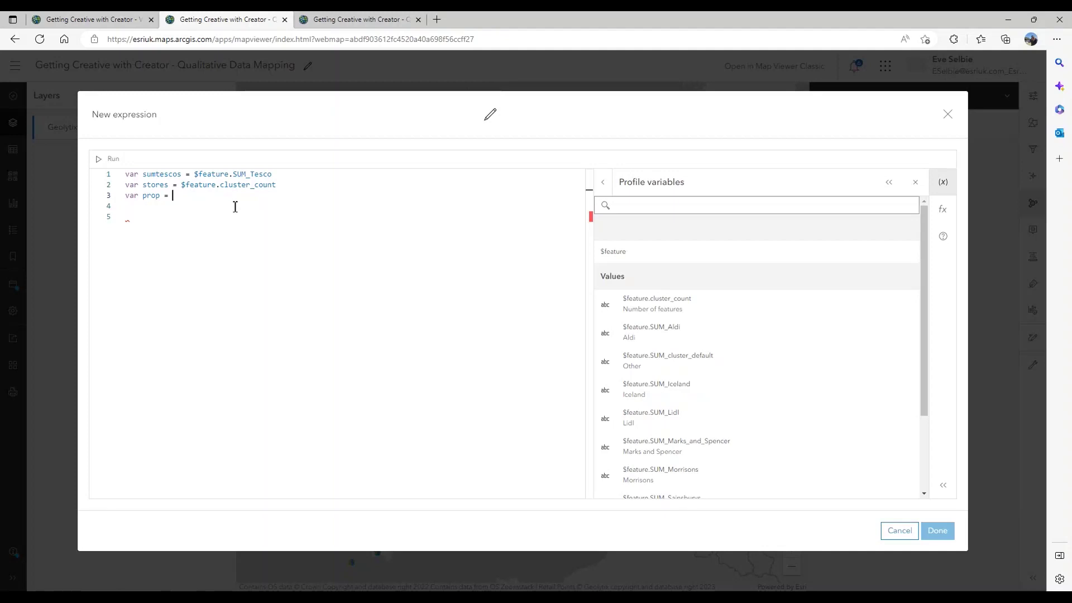
type("sumtescos")
key("Return")
type("/stores")
key("Return")
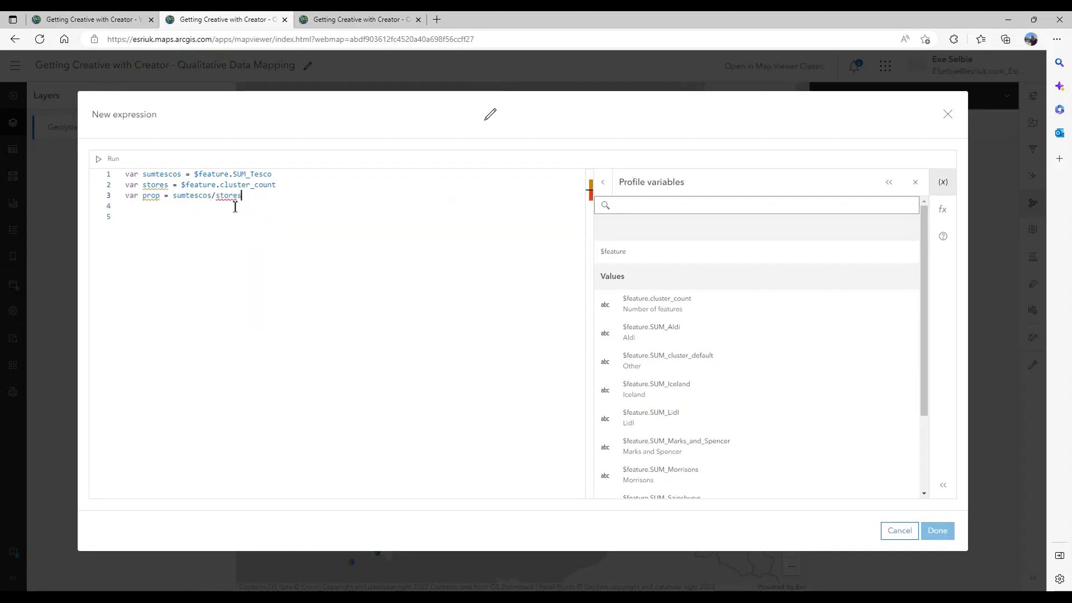
left_click(174, 197)
type("(")
left_click(260, 197)
type(")*100")
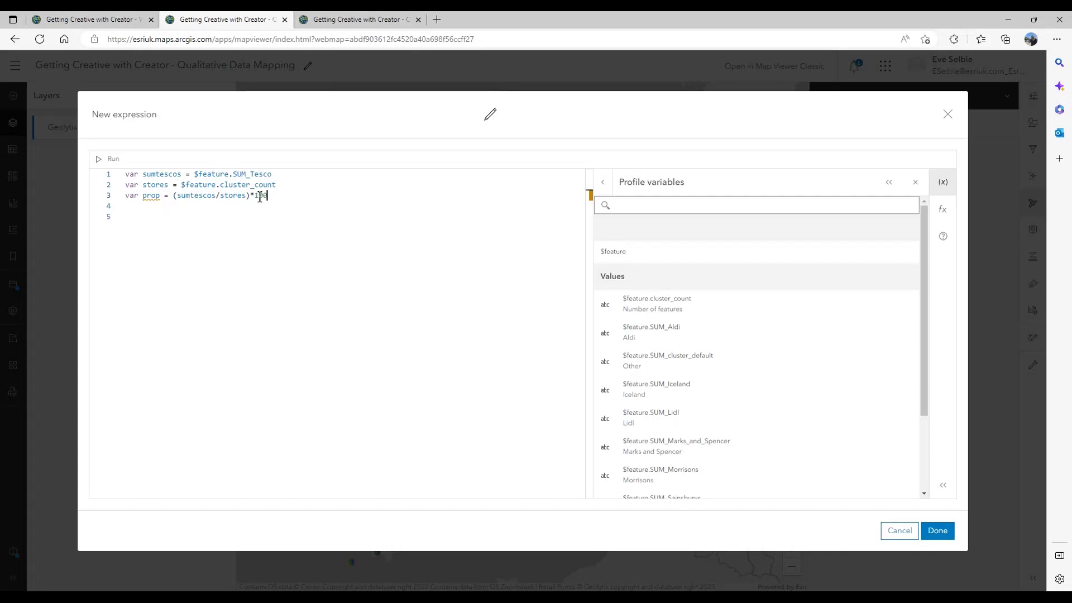
- Add the line var neat = round(prop,2) and a further var neat line, and save the expression
left_click(170, 219)
type("var")
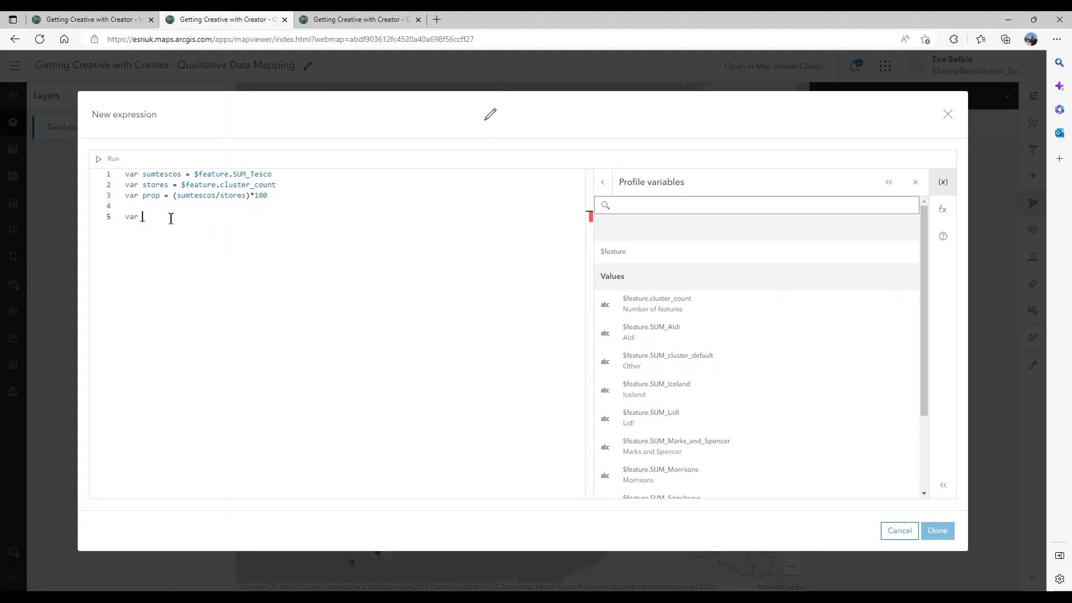
type("neat")
key("BackSpace")
key("BackSpace")
key("BackSpace")
key("BackSpace")
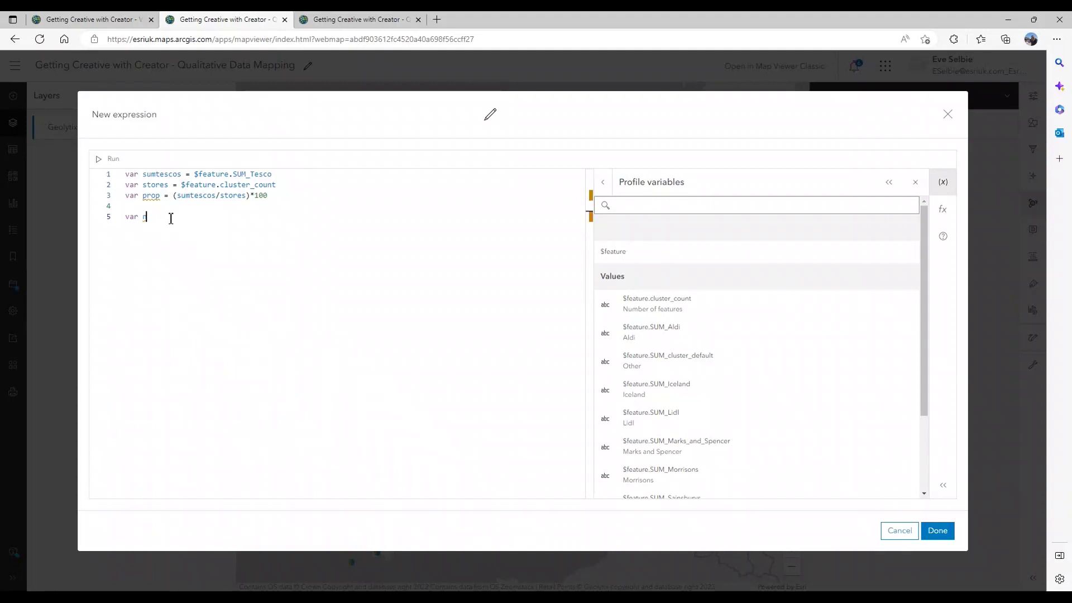
type("round(prop,2")
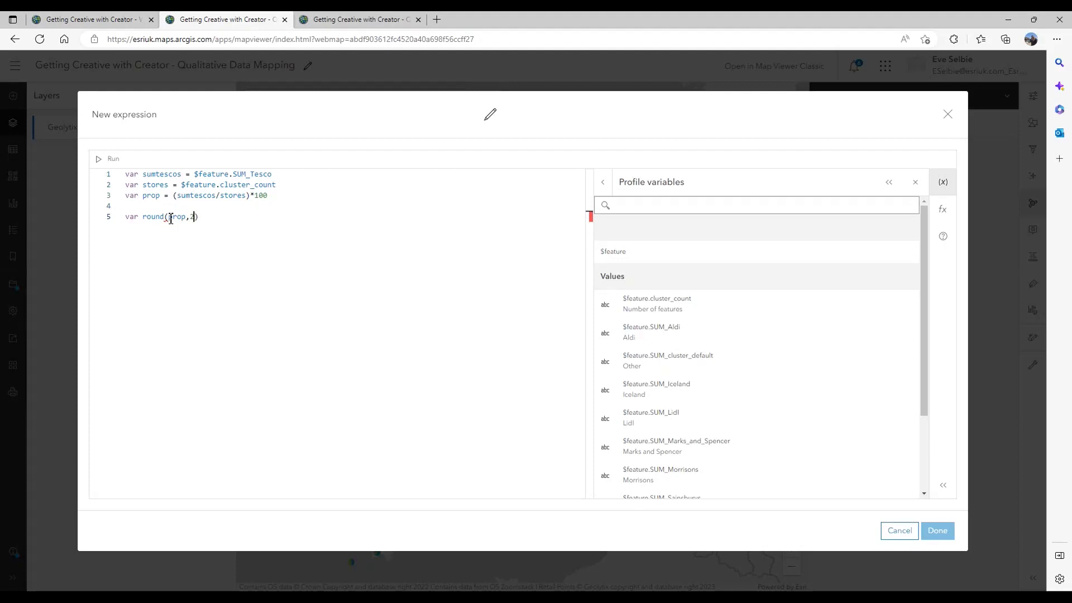
type(") ")
type("var neat")
double_click(144, 218)
left_click(144, 218)
type("neat =")
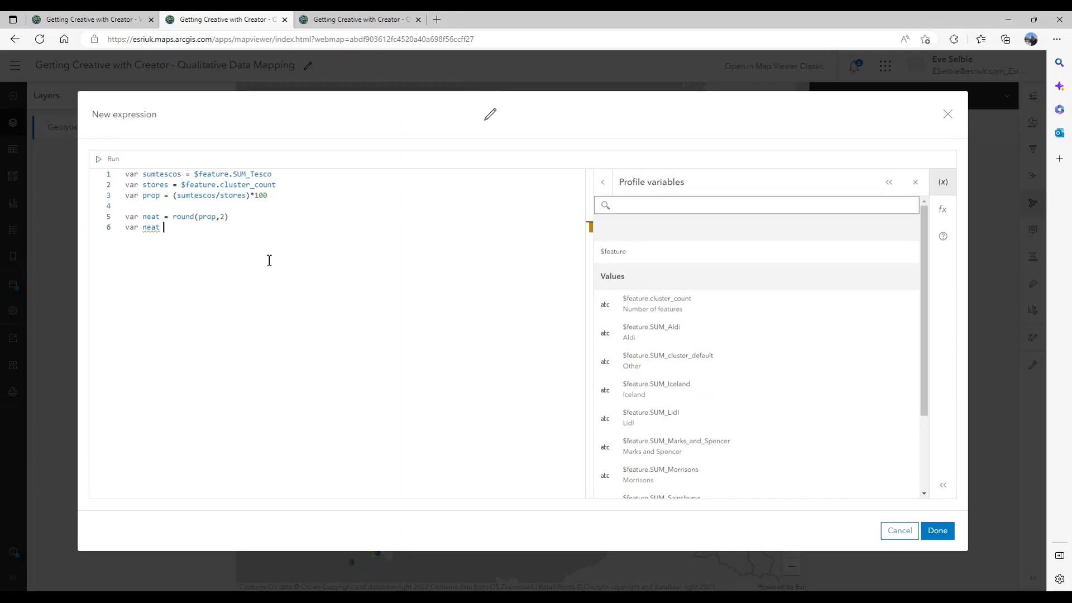
left_click(939, 531)
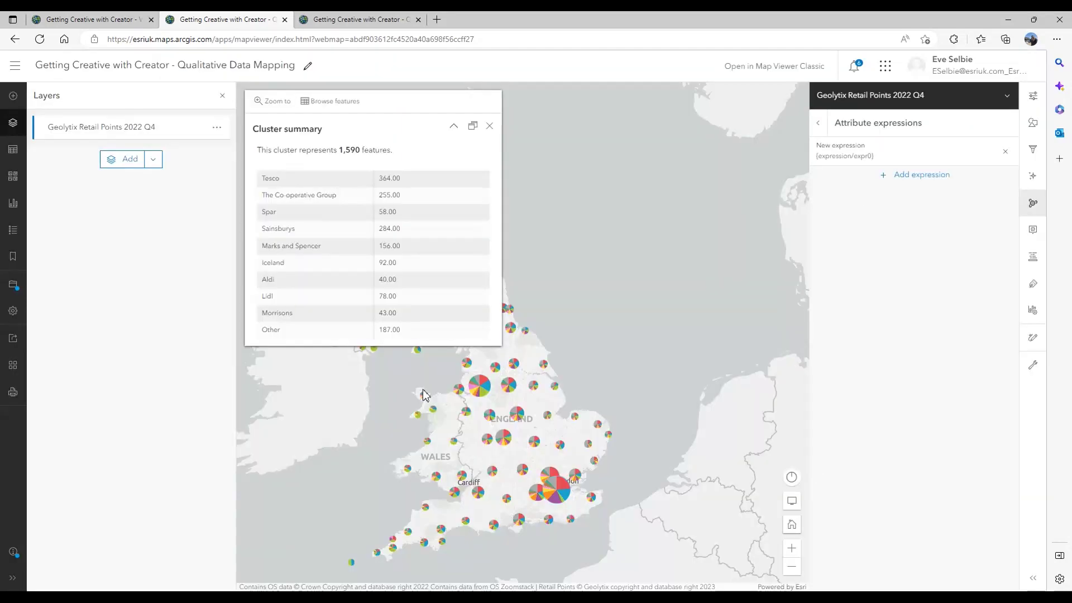
- Add the line "The proportion of {expression/expr0} % of tescos" below the feature count sentence in the cluster pop-up's text
left_click(825, 124)
left_click(893, 292)
left_click(956, 325)
left_click(899, 315)
key("Return")
type("The proportion of te")
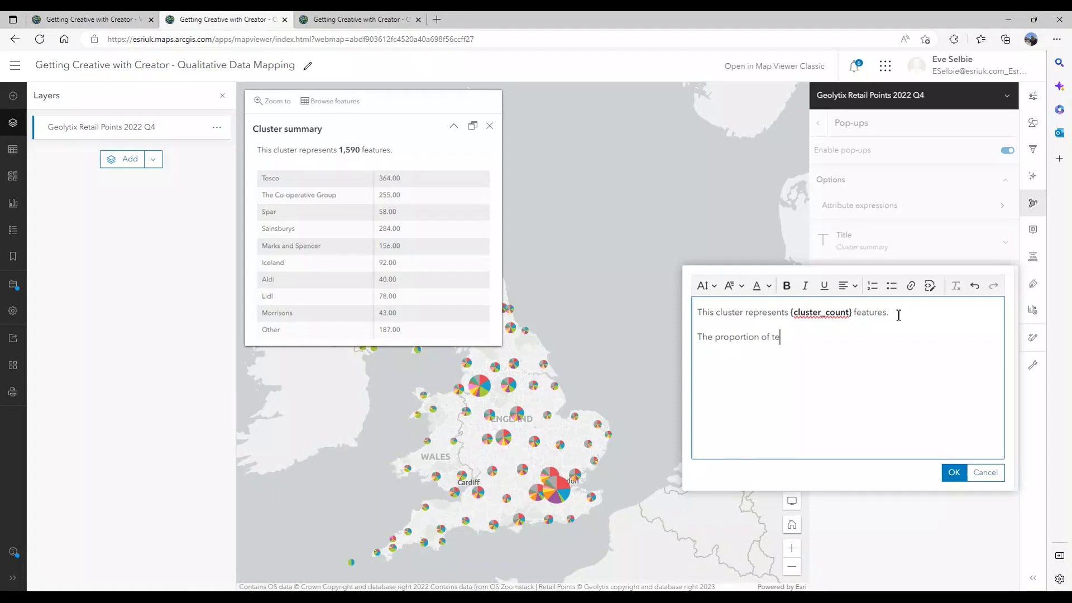
key("BackSpace")
key("BackSpace")
type("{")
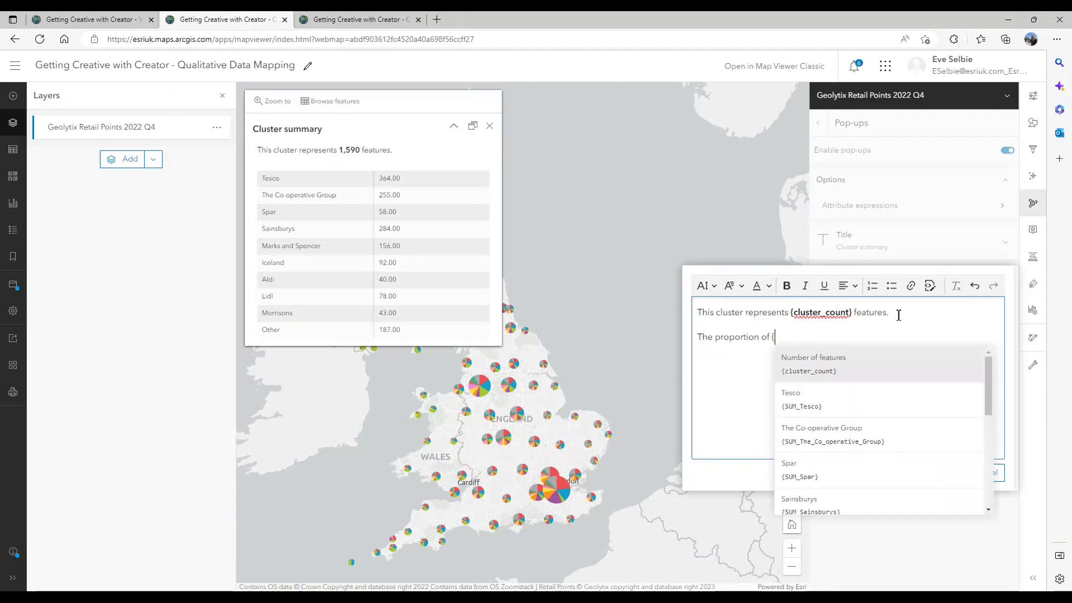
scroll(857, 400, "down", 8)
left_click(821, 499)
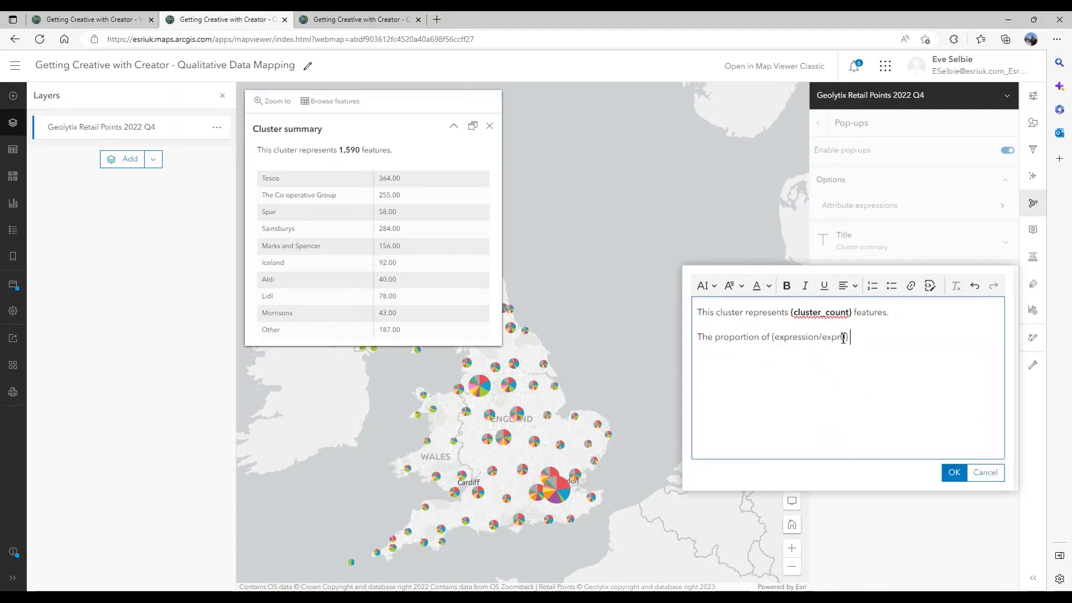
type("%")
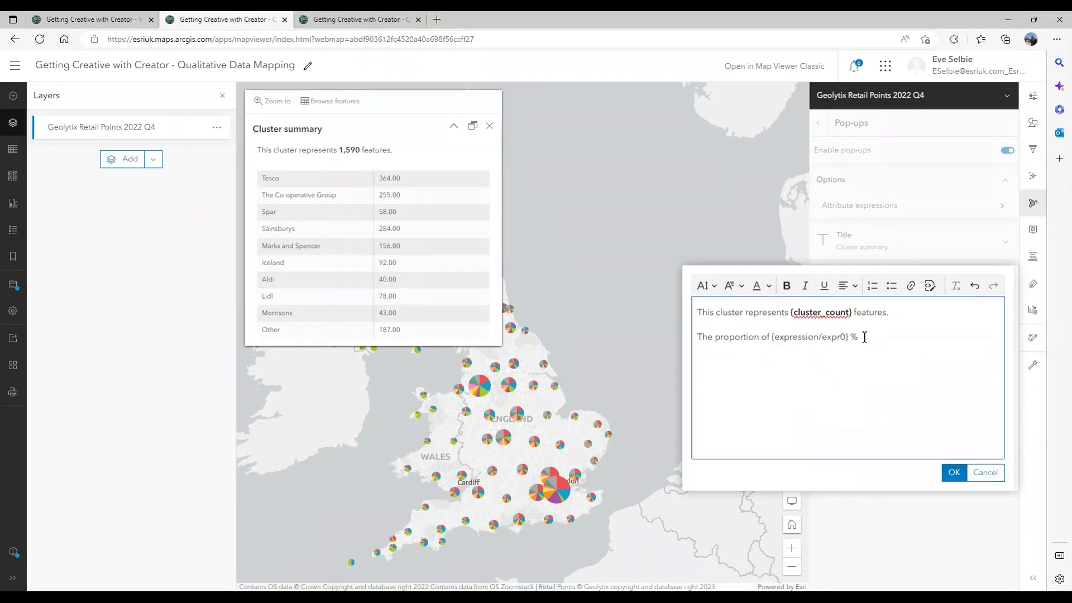
type(" of tescos")
left_click(954, 473)
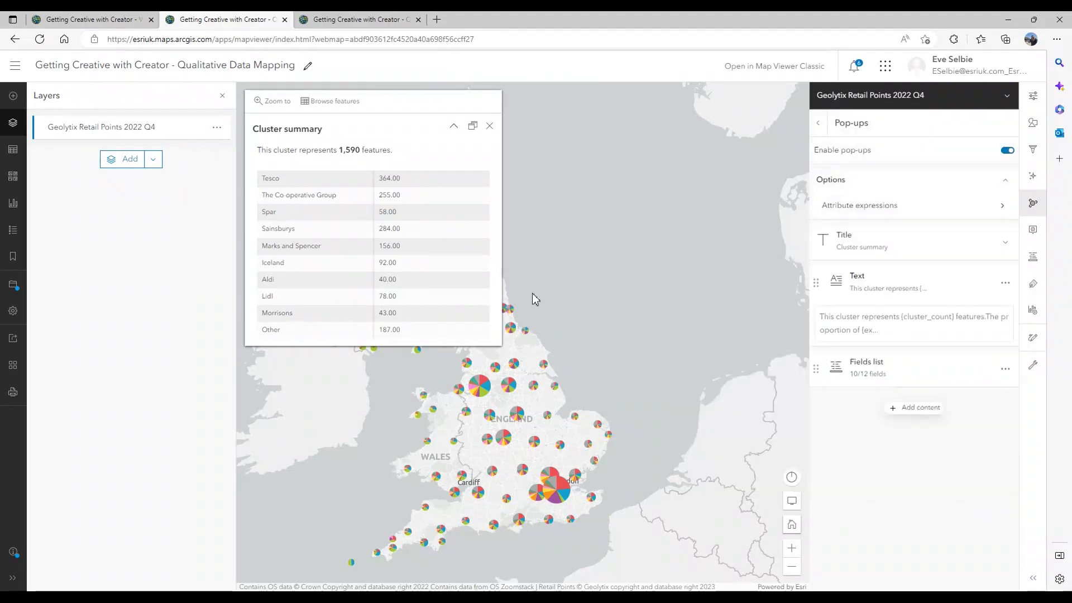
- Review the text content of the cluster pop-up, leave it as it is, and close the cluster summary
left_click(912, 335)
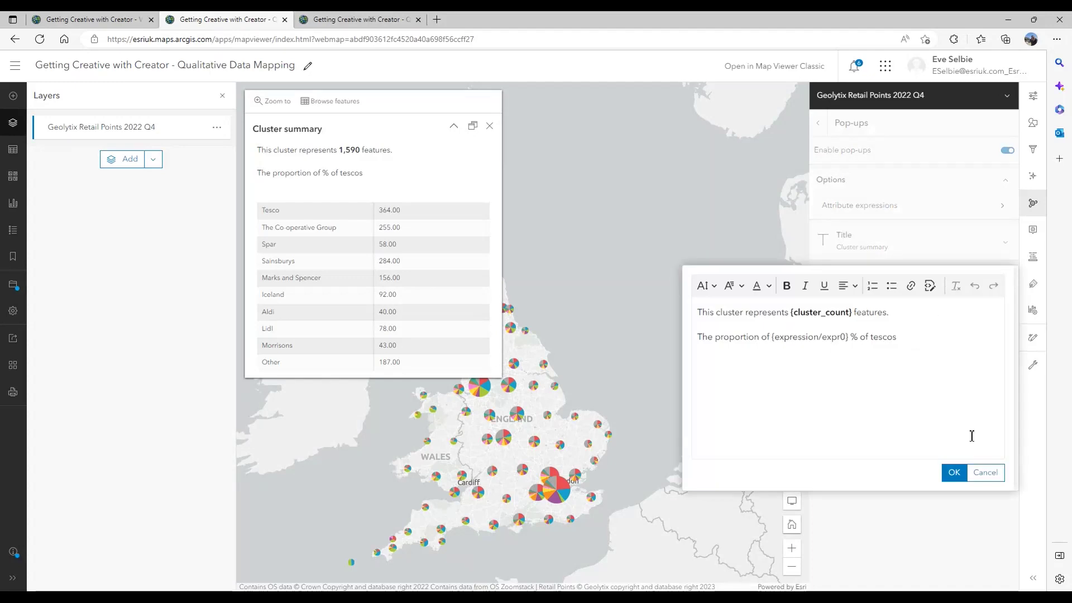
left_click(981, 472)
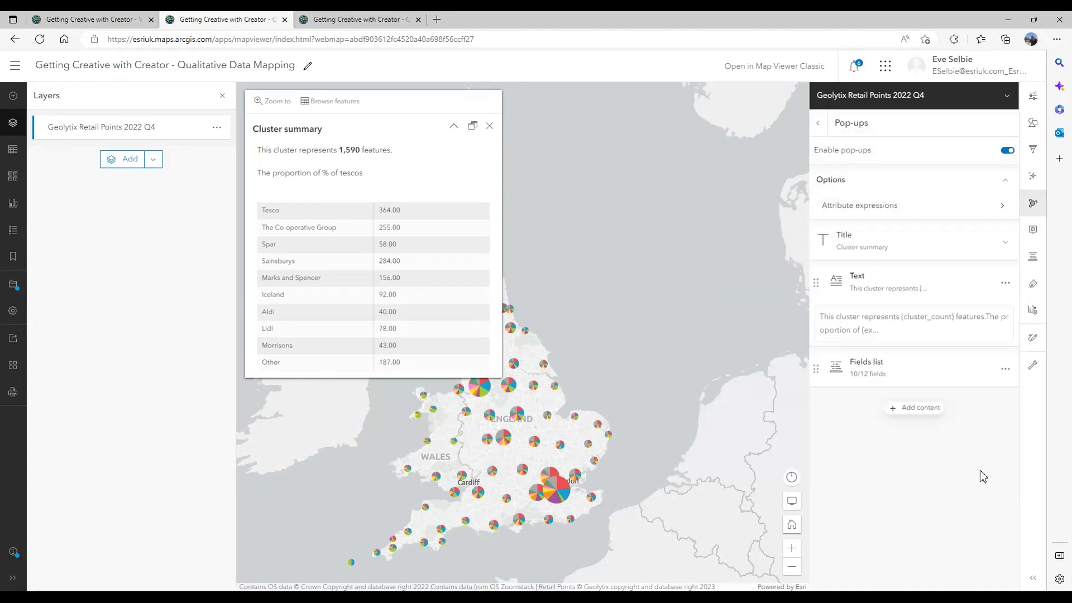
left_click(490, 130)
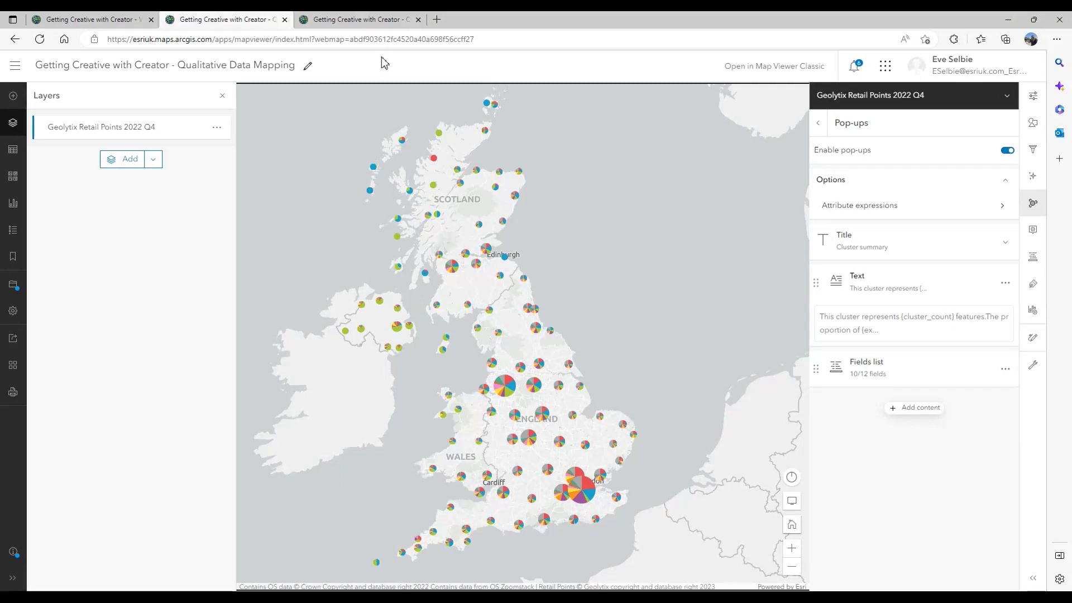
- Switch to the Quantitative Data Map and show Storm Overflows - transparency by attribute in place of the Event Duration Monitoring layer
left_click(367, 25)
left_click_drag(462, 275, 482, 274)
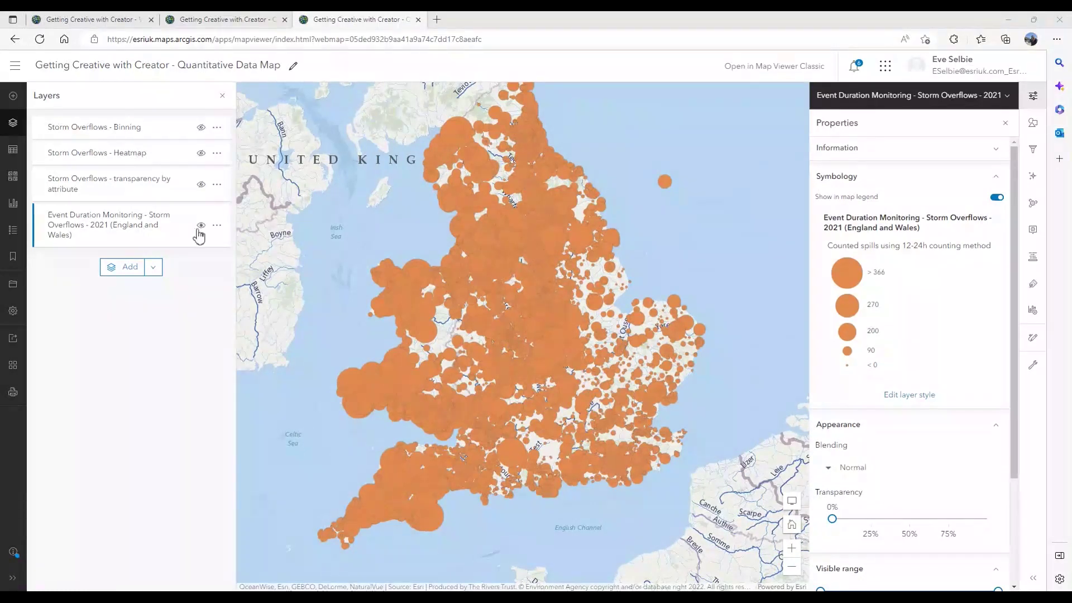
left_click(201, 225)
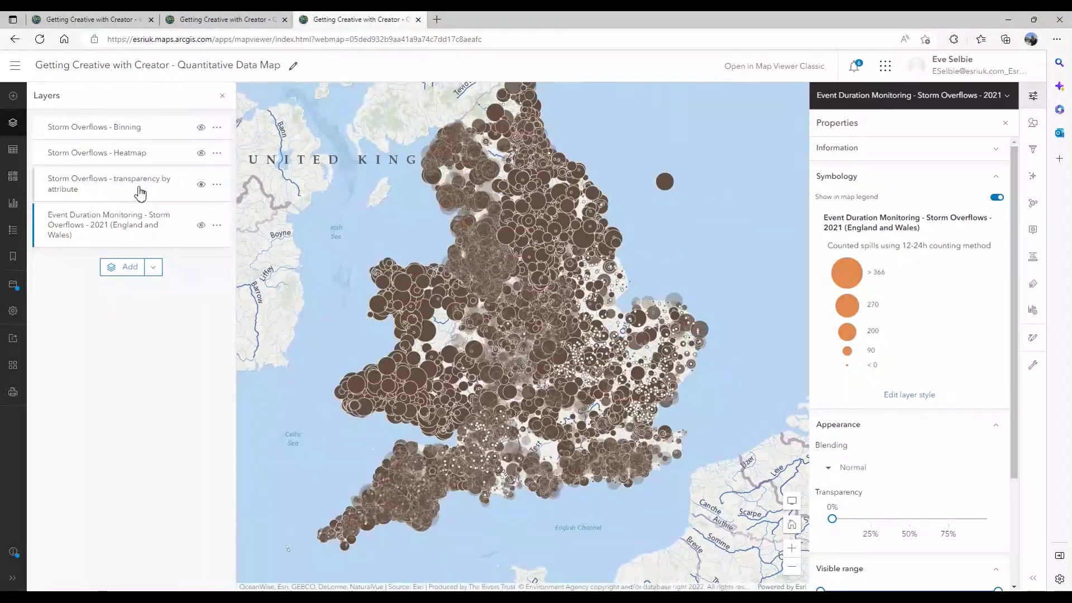
left_click(184, 187)
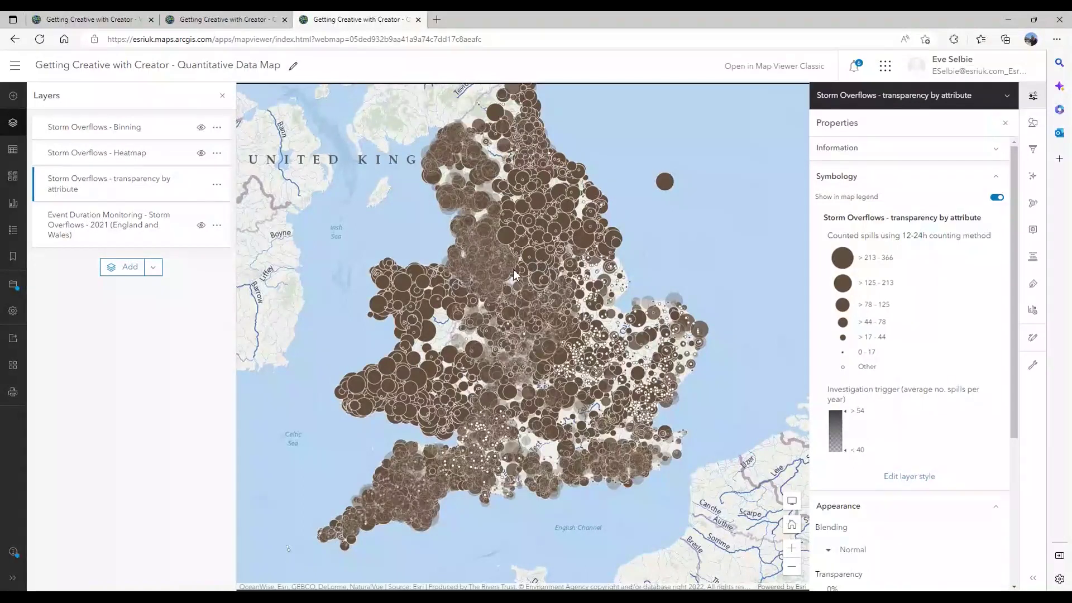
left_click_drag(514, 269, 514, 287)
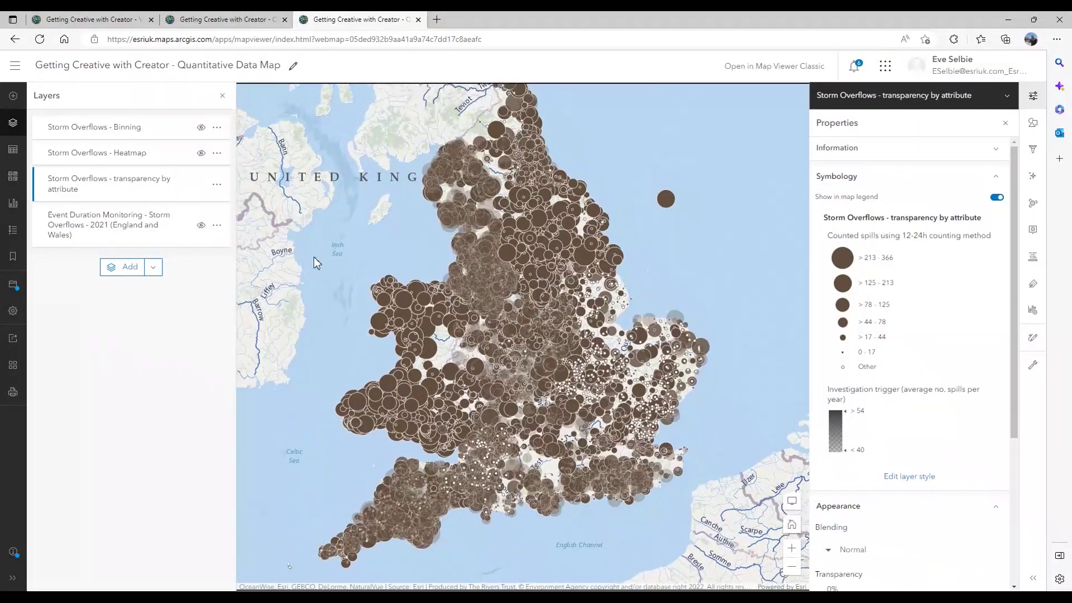
- Hide the transparency by attribute layer, and show and select the Storm Overflows - Heatmap layer
left_click(202, 186)
left_click(201, 153)
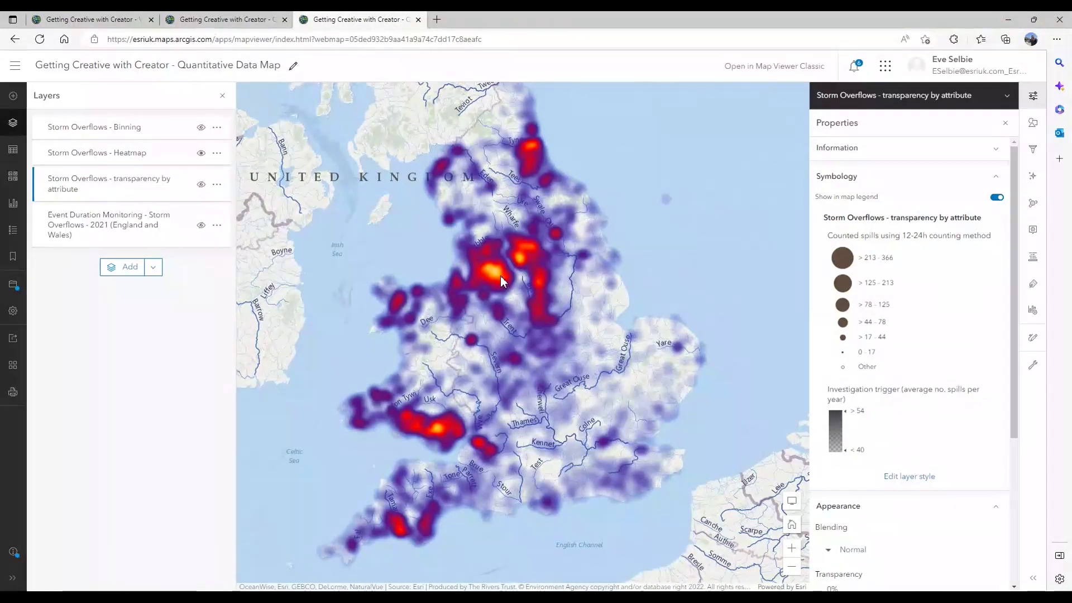
left_click(163, 156)
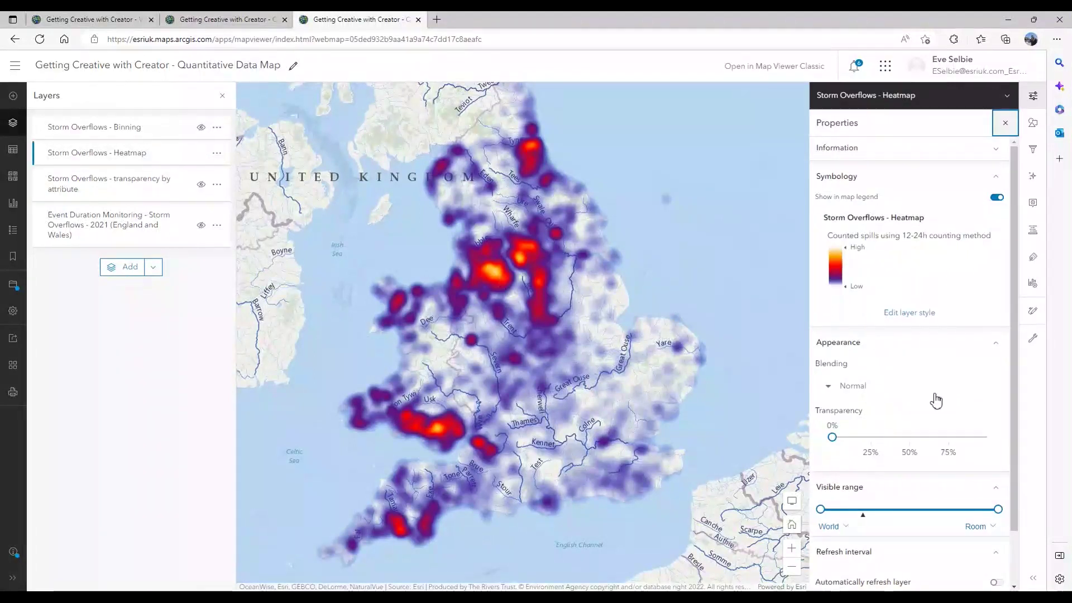
- In the heat map's style options, soften the edges slightly more and enlarge the area of influence
left_click(1033, 123)
left_click(927, 373)
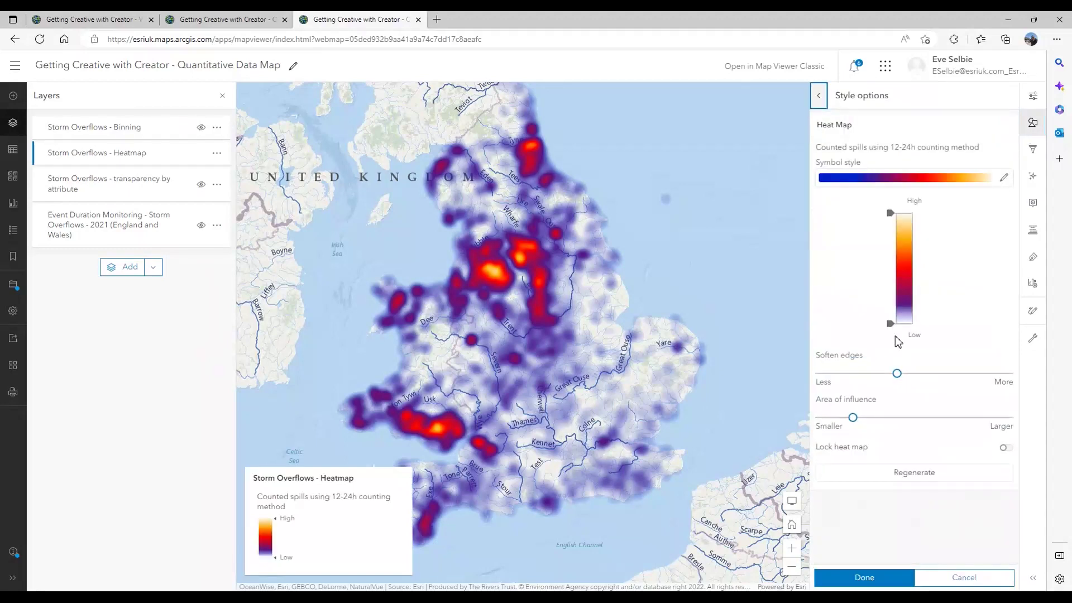
left_click(1004, 179)
left_click(1004, 180)
left_click_drag(898, 373, 910, 374)
left_click_drag(854, 417, 870, 417)
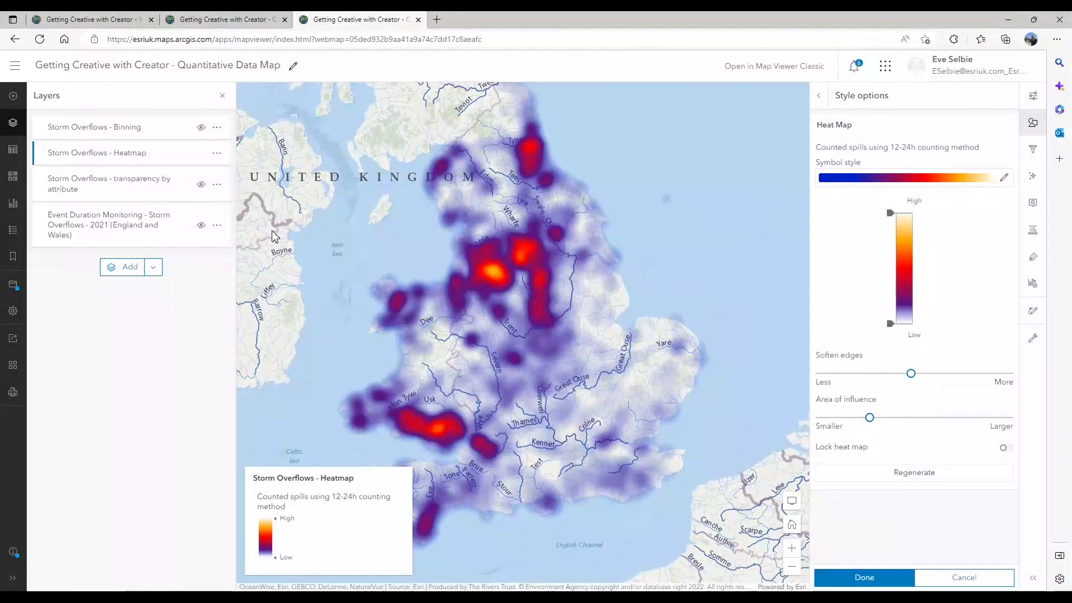
- Hide the Heatmap layer, and show and select the Storm Overflows - Binning layer
left_click(201, 153)
left_click(201, 129)
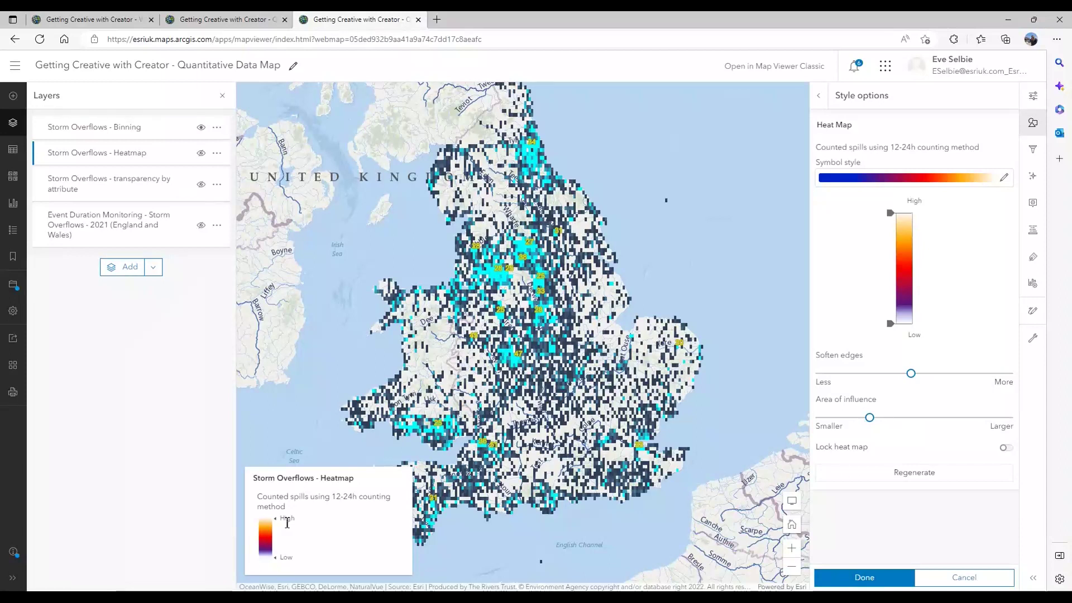
left_click(149, 127)
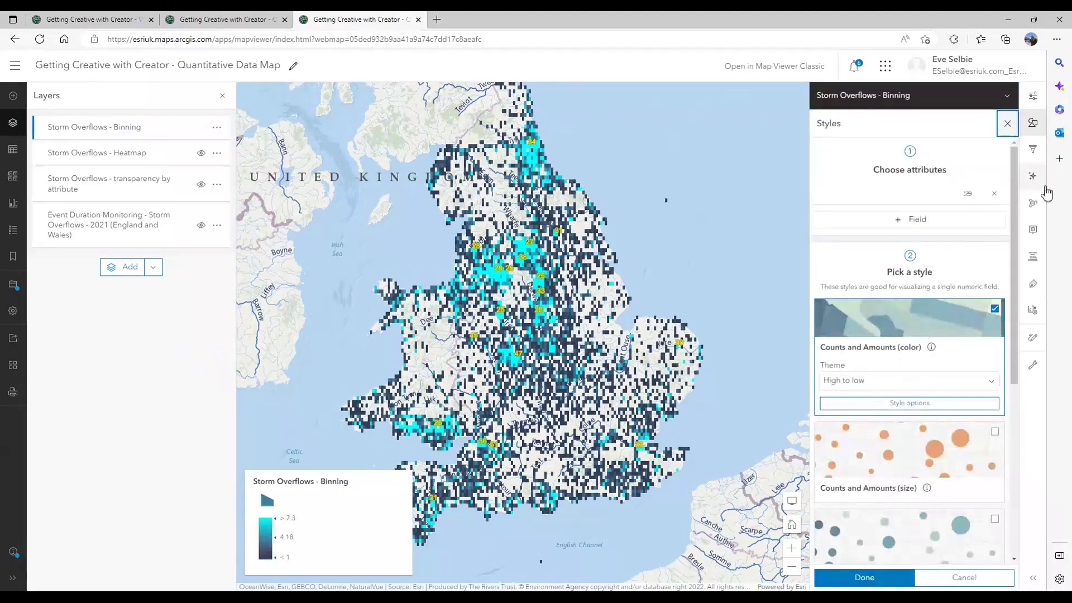
- Open the Binning layer's aggregation options and examine how the bins display at a closer scale
left_click(1033, 204)
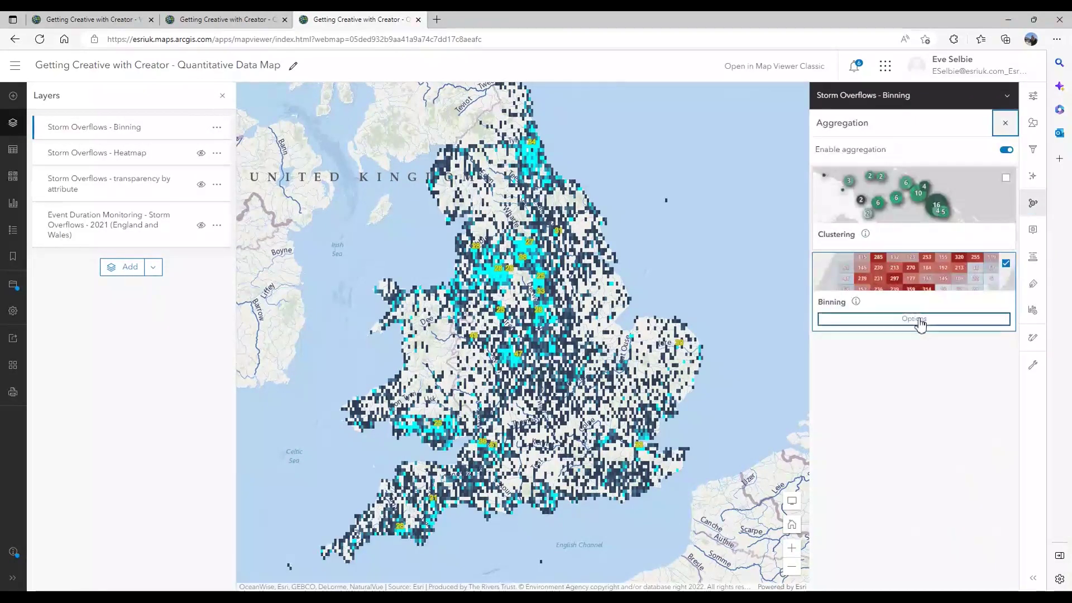
left_click(921, 323)
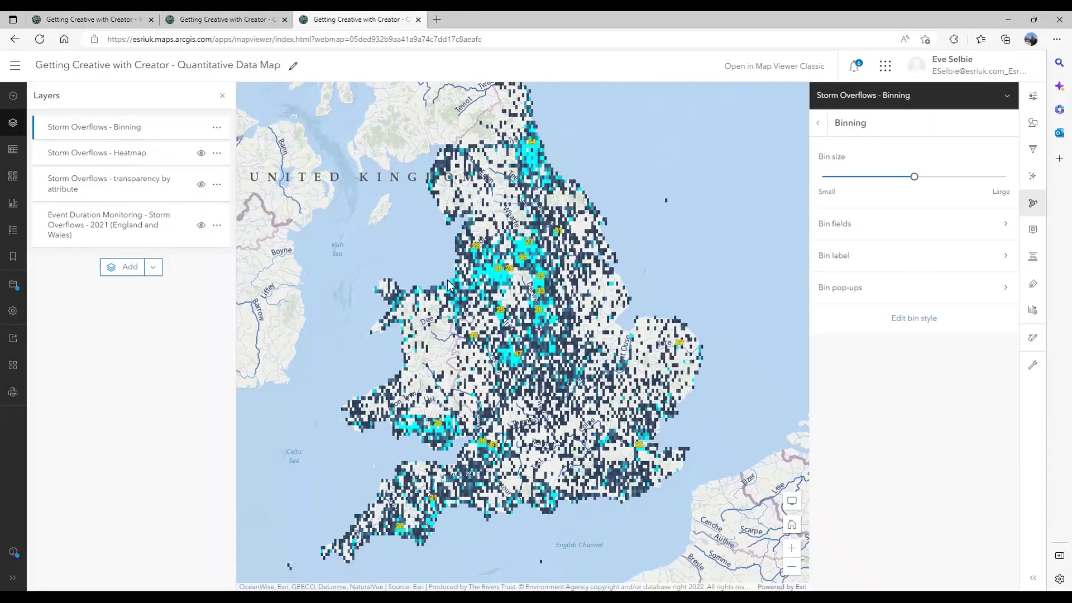
scroll(470, 277, "up", 2)
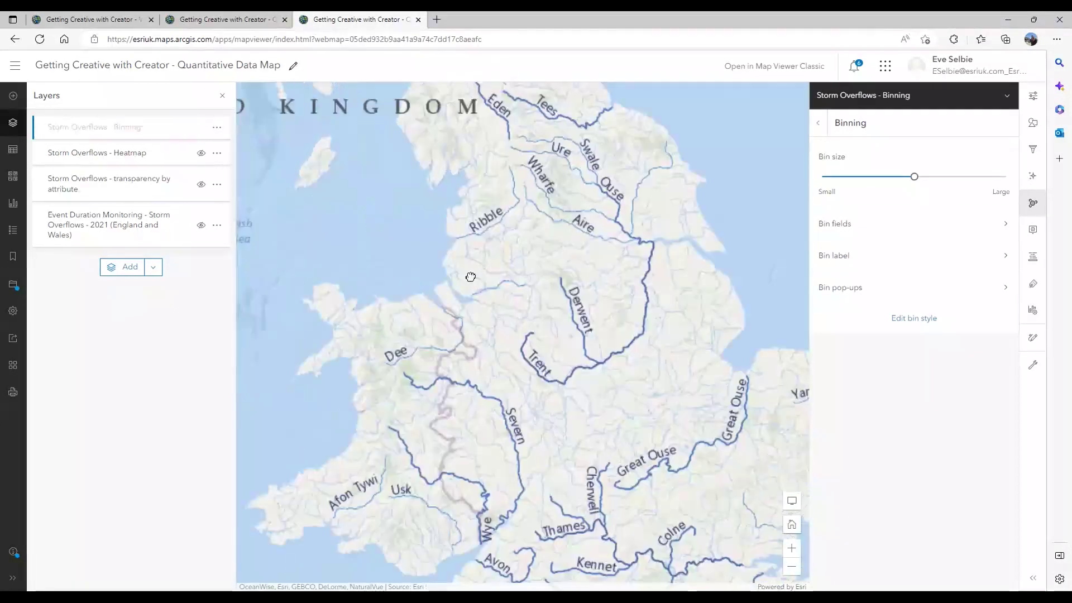
scroll(471, 277, "down", 2)
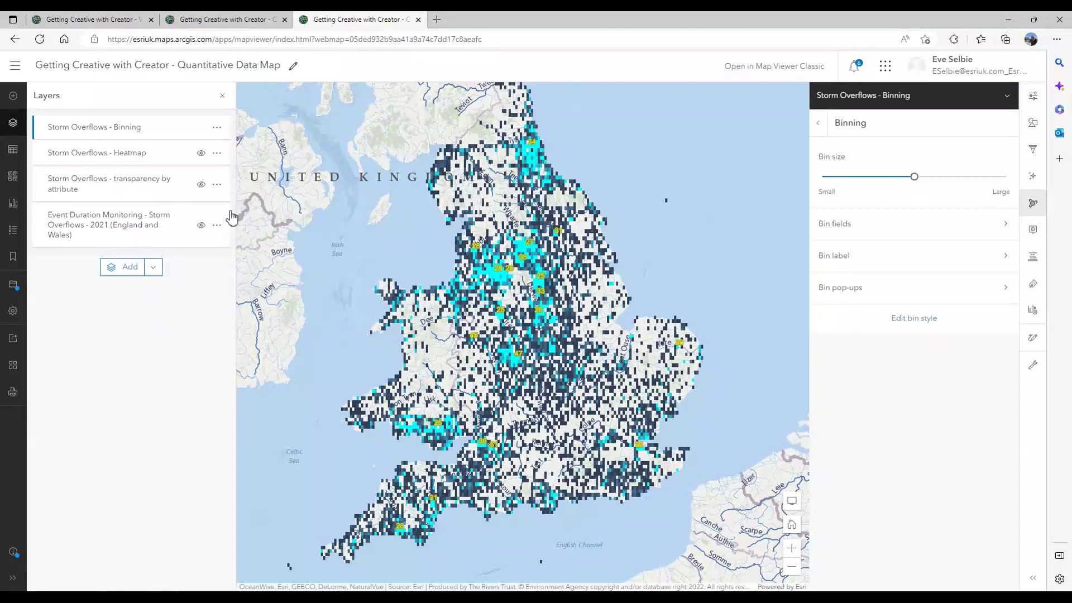
- Show the transparency by attribute layer alongside the bins and limit its visible range to State through Room
left_click(202, 186)
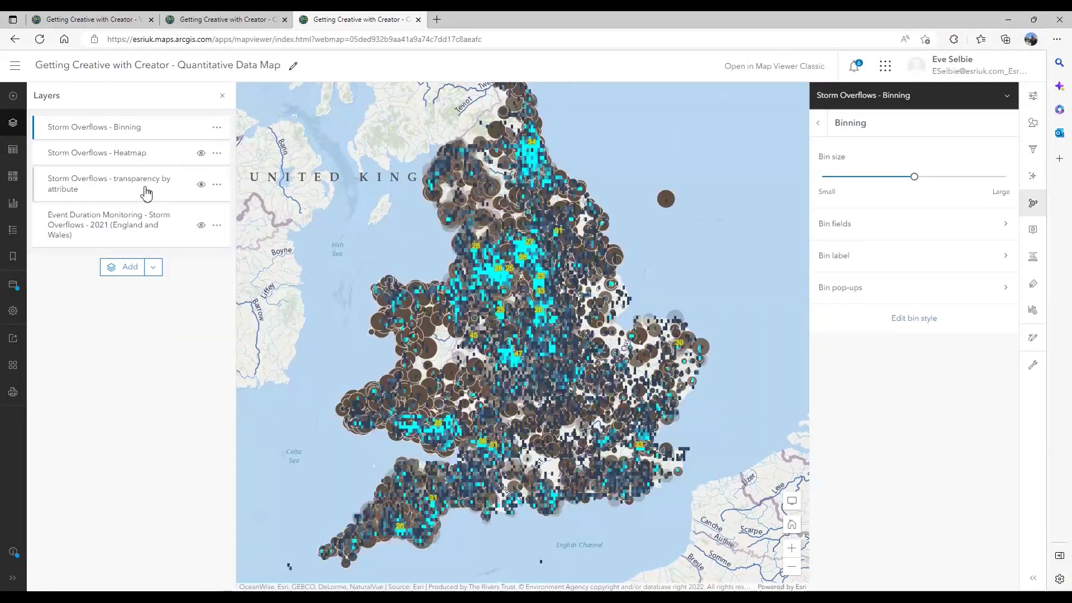
left_click(147, 193)
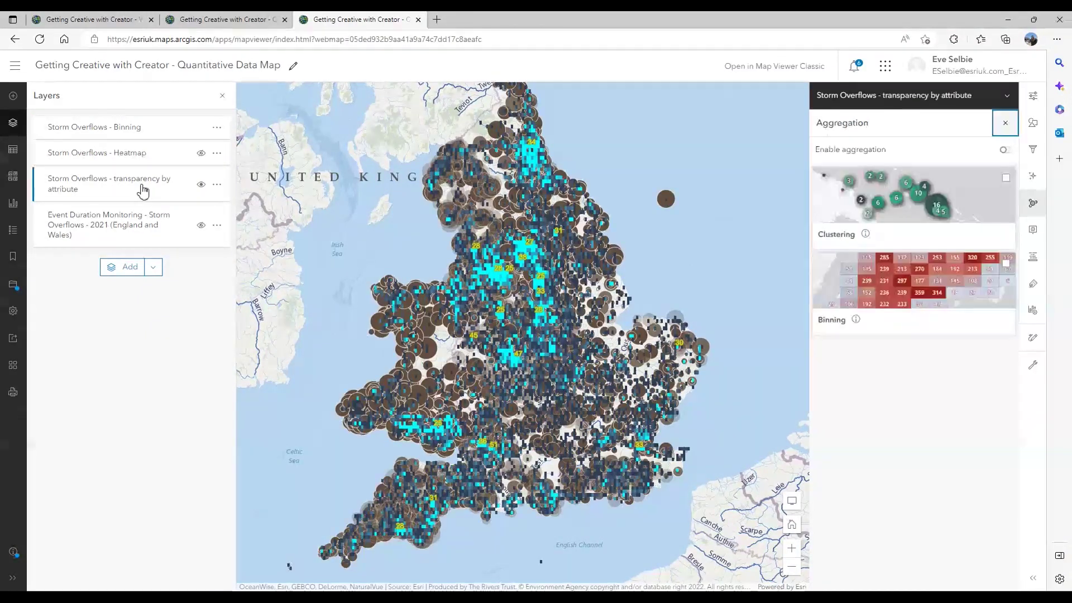
left_click(1032, 120)
left_click(1034, 101)
scroll(878, 403, "down", 4)
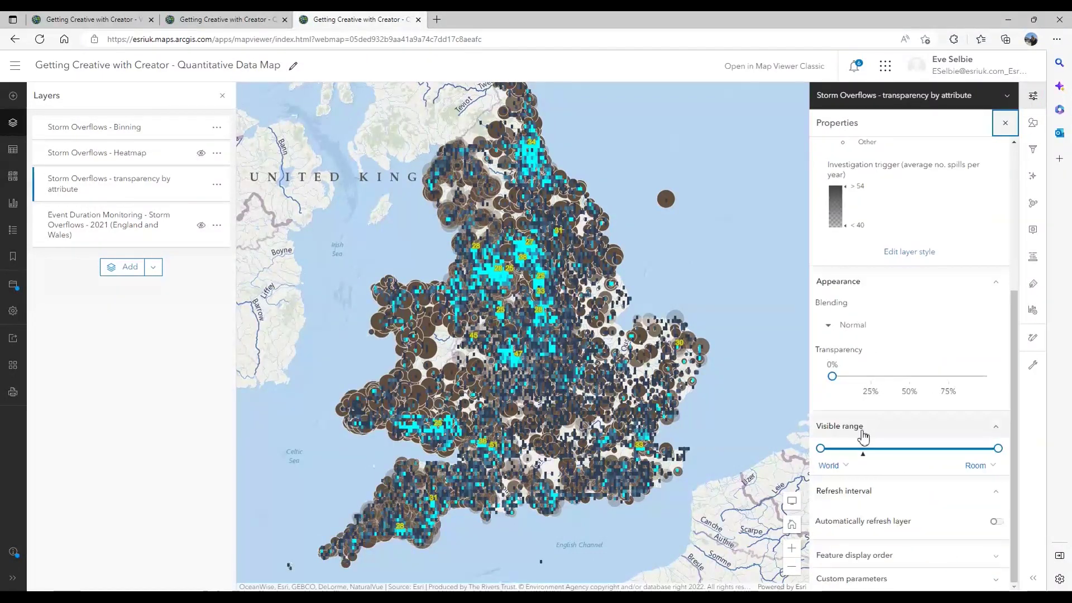
left_click(823, 449)
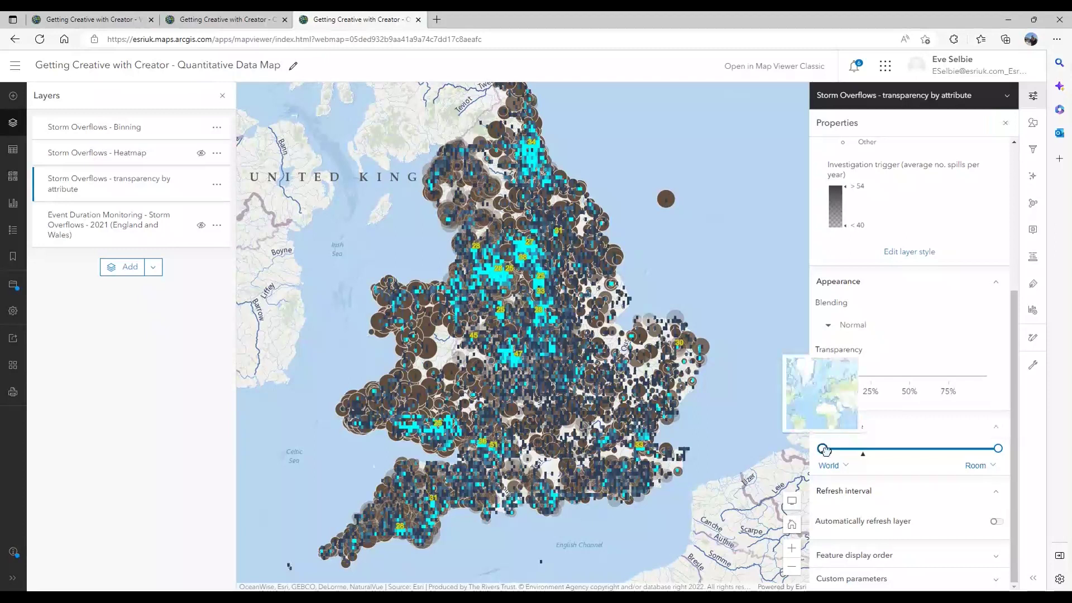
left_click_drag(823, 449, 867, 449)
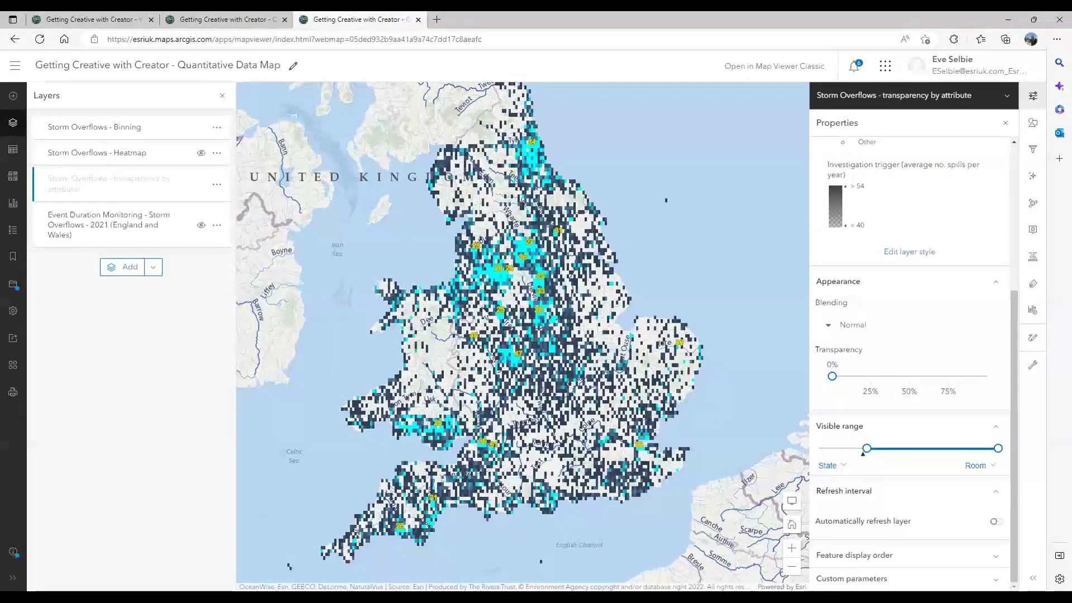
- Check on the map how the bins and the transparency by attribute circles switch between scales
scroll(499, 276, "up", 3)
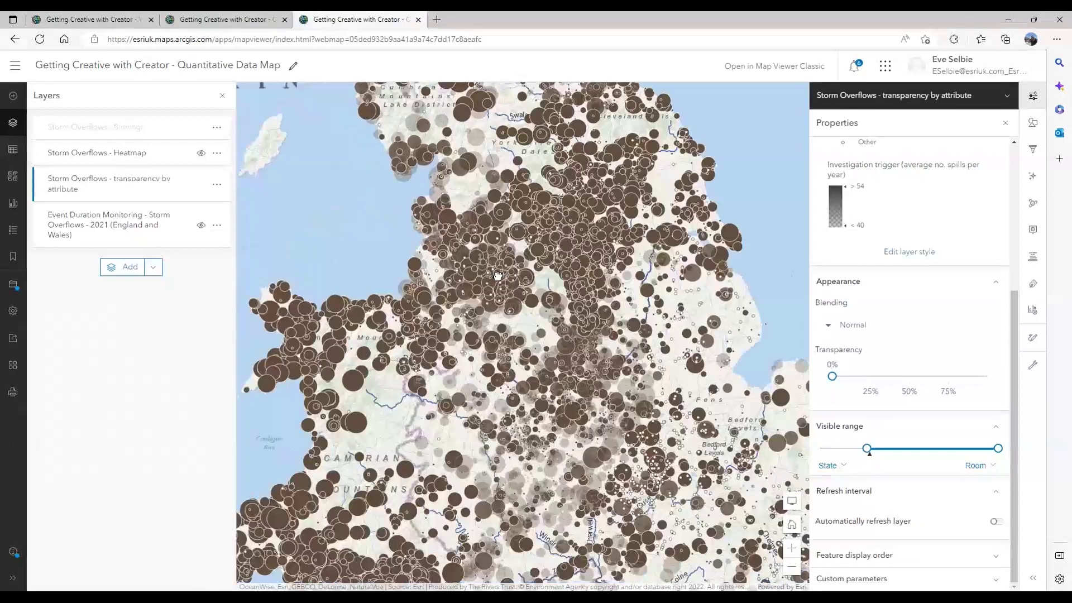
scroll(498, 276, "up", 2)
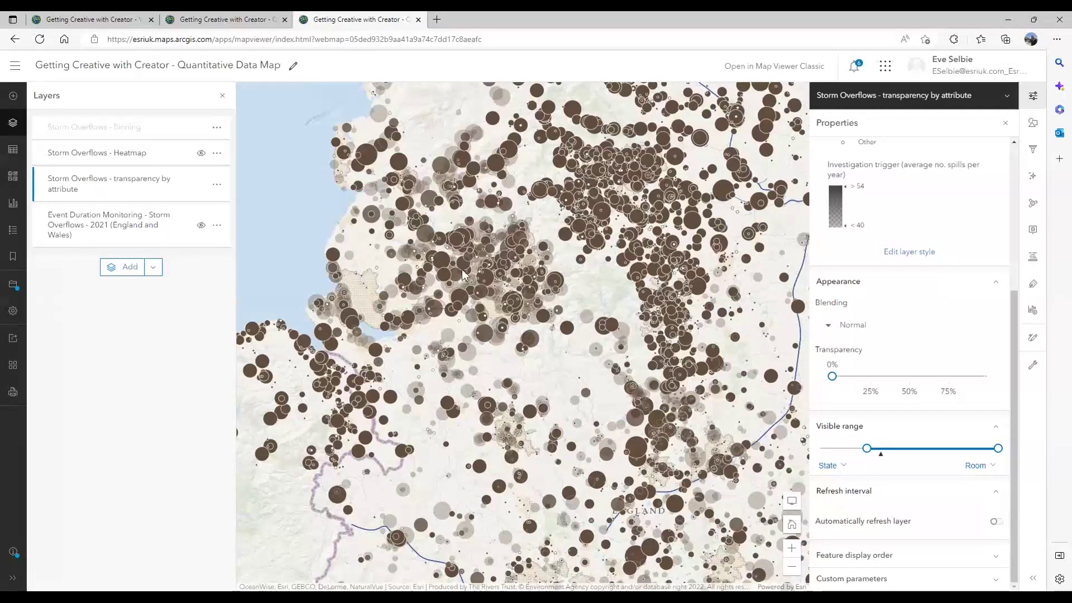
scroll(463, 273, "down", 1)
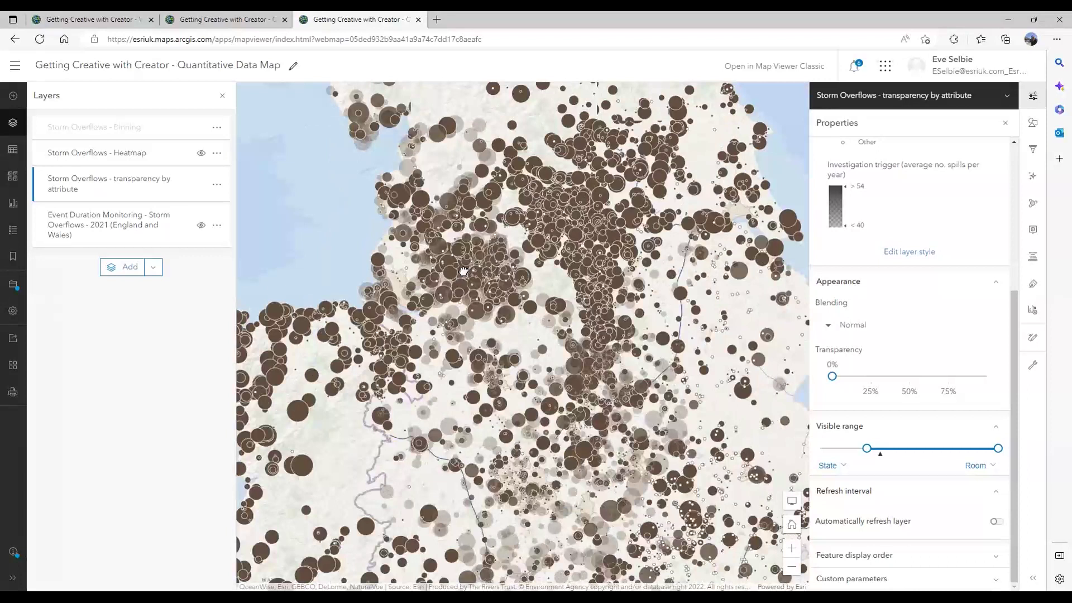
scroll(463, 273, "down", 1)
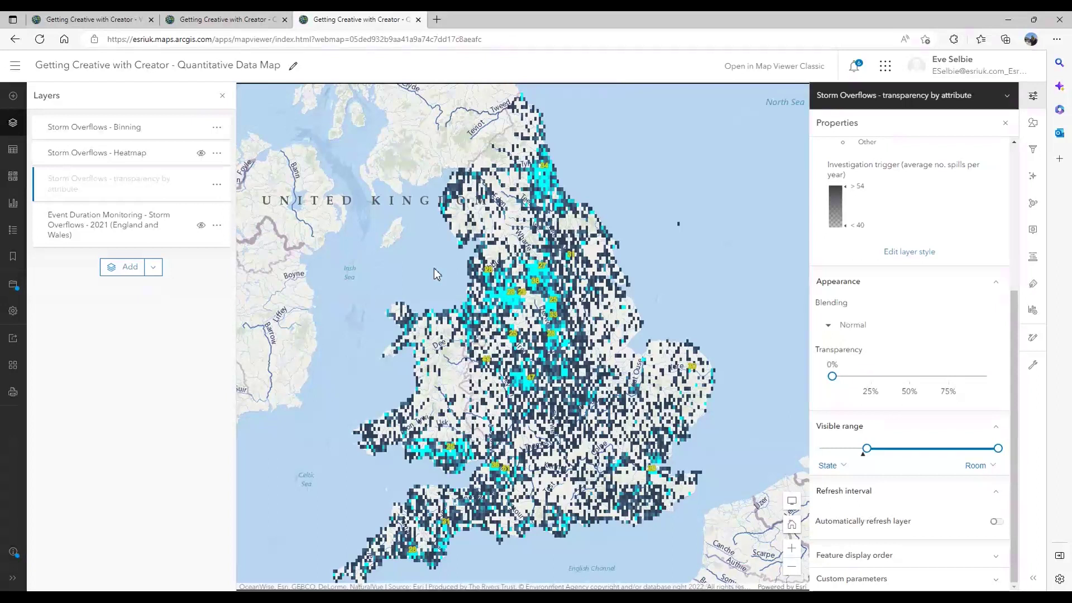
left_click_drag(417, 219, 424, 269)
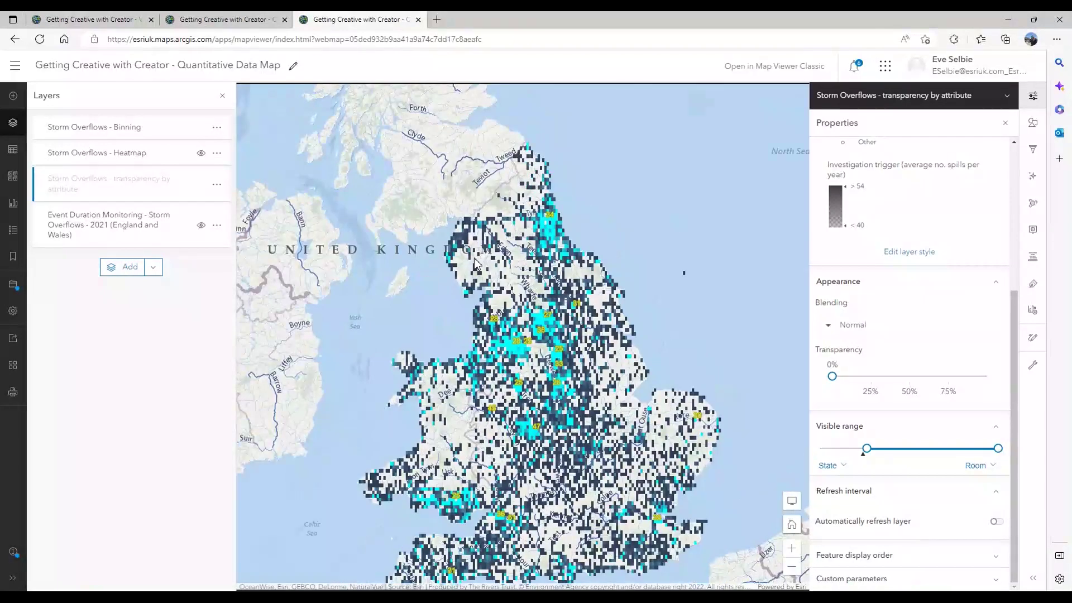
left_click(13, 177)
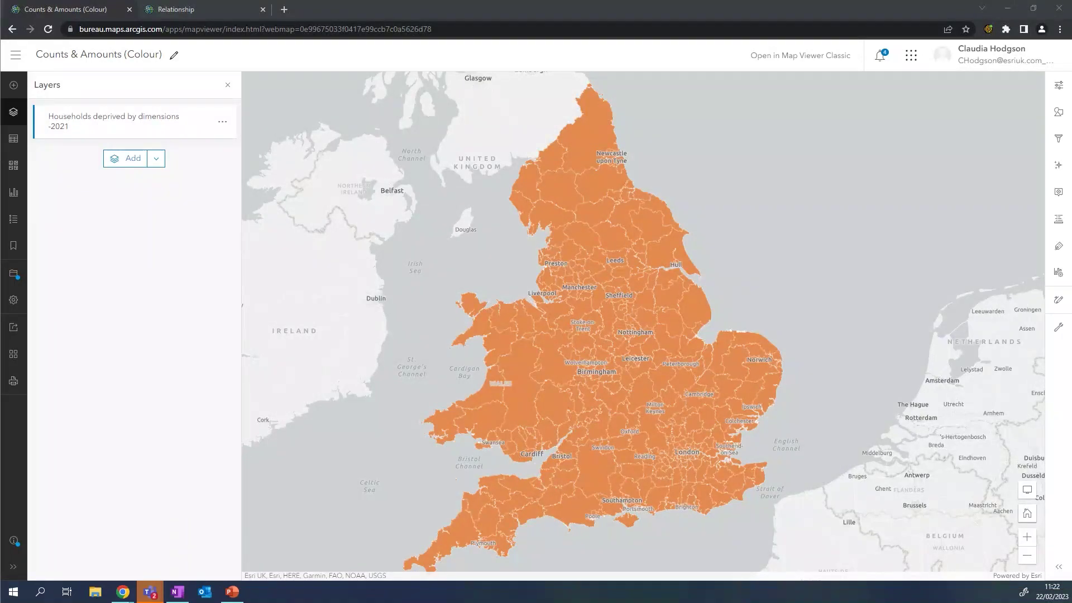
- Add the 2021 field for households deprived in four dimensions as the style attribute of the Households deprived by dimensions layer
mouse_move(211, 135)
left_click(1056, 113)
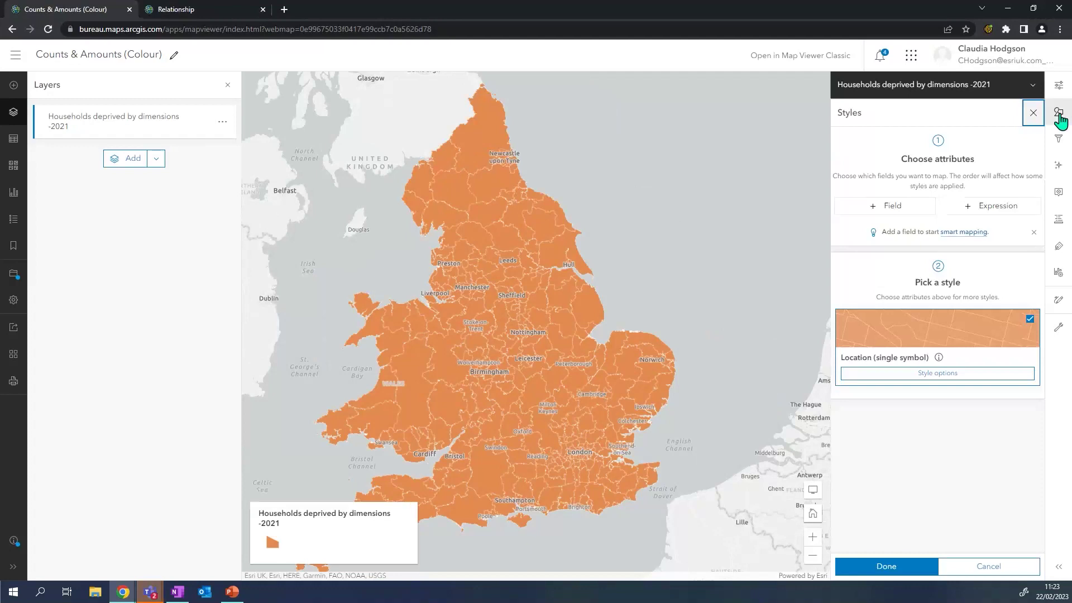
left_click(880, 211)
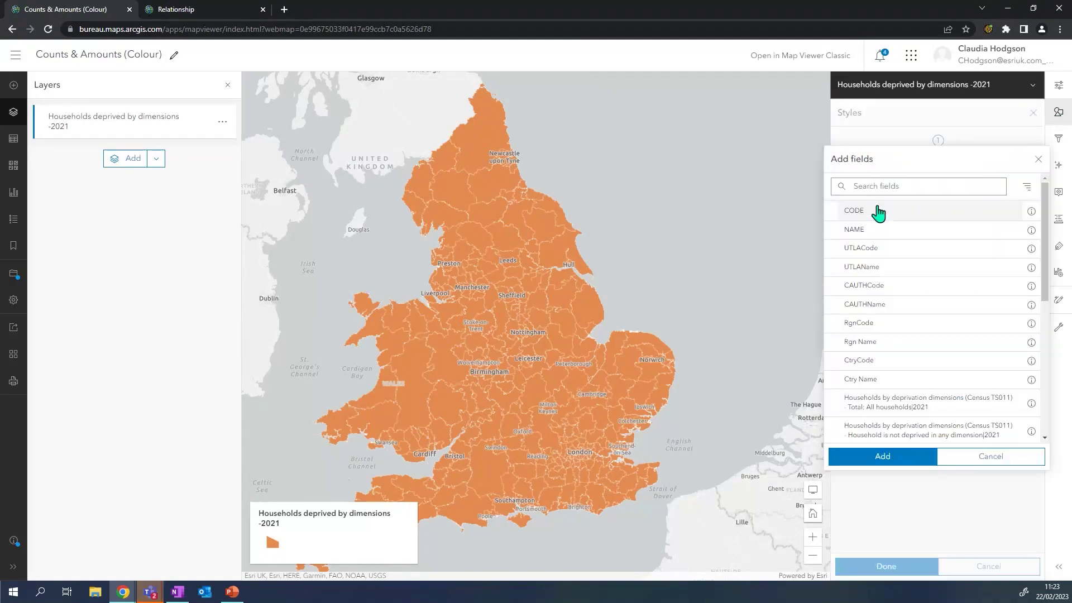
left_click_drag(1044, 232, 1044, 360)
left_click(914, 367)
left_click(883, 458)
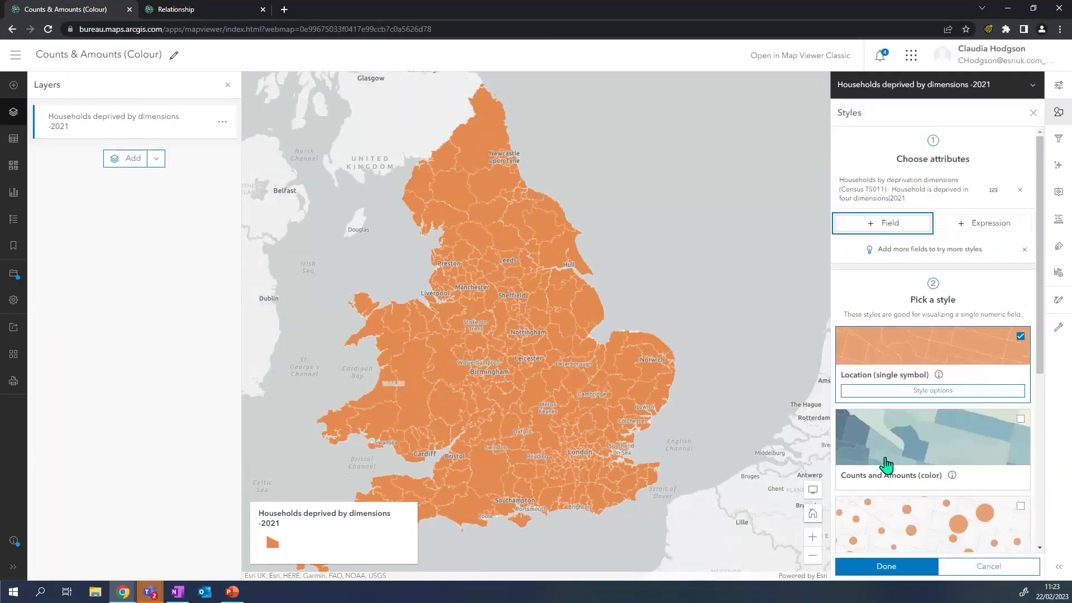
- Apply the Counts and Amounts (color) style to the deprived households layer and open its style options
left_click(887, 464)
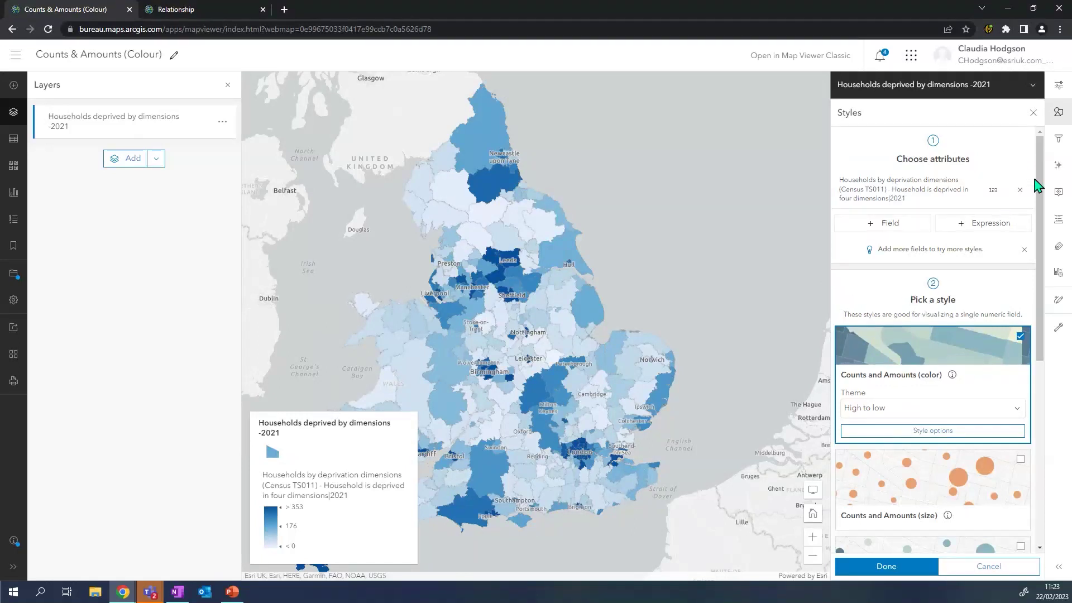
mouse_move(1039, 182)
left_mouse_down()
mouse_move(1039, 294)
mouse_move(1024, 313)
mouse_move(1025, 345)
mouse_move(1042, 199)
left_mouse_up()
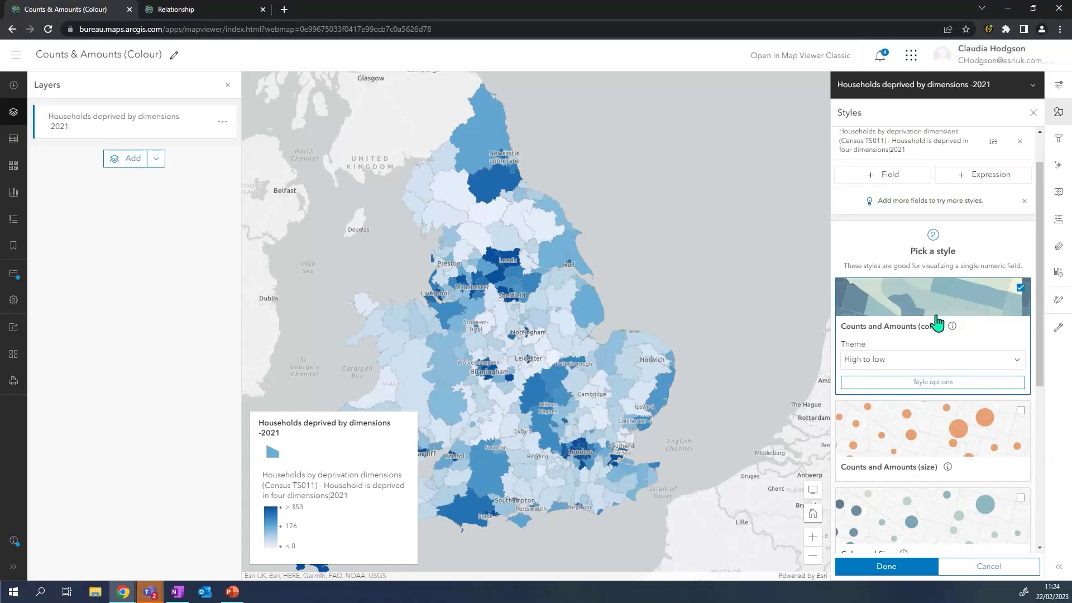
left_click(910, 385)
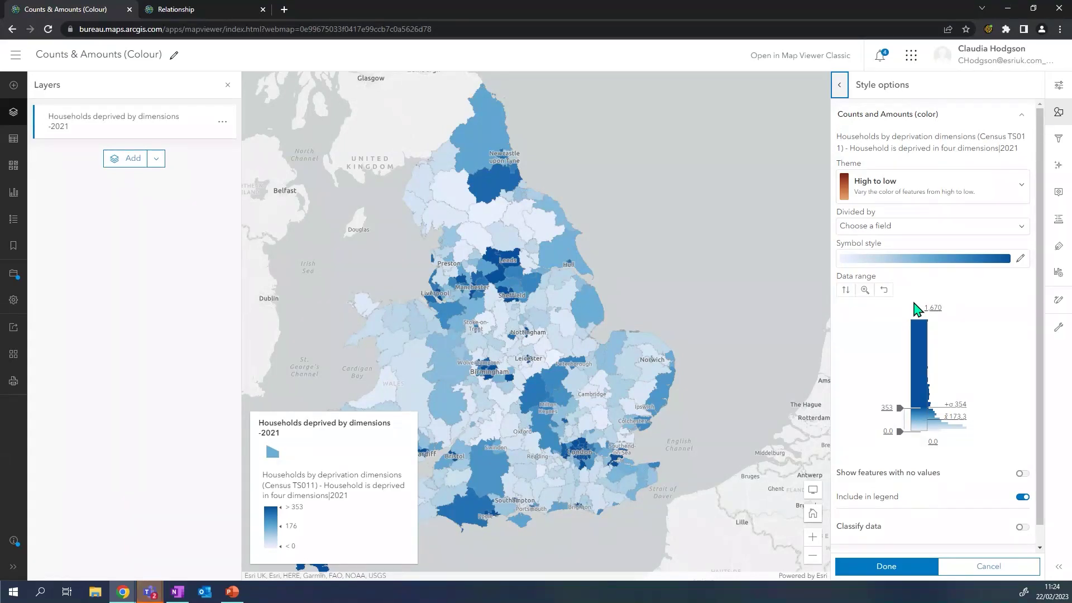
- Keep the High to low theme and divide the four-dimension deprivation count by the Total: All households|2021 field
left_click(861, 191)
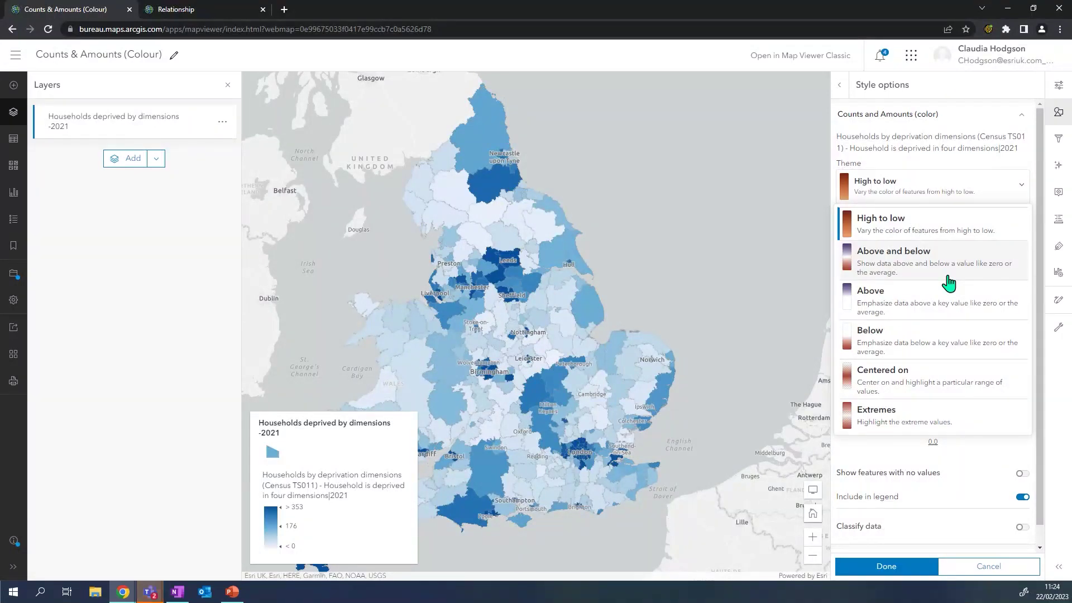
left_click(895, 229)
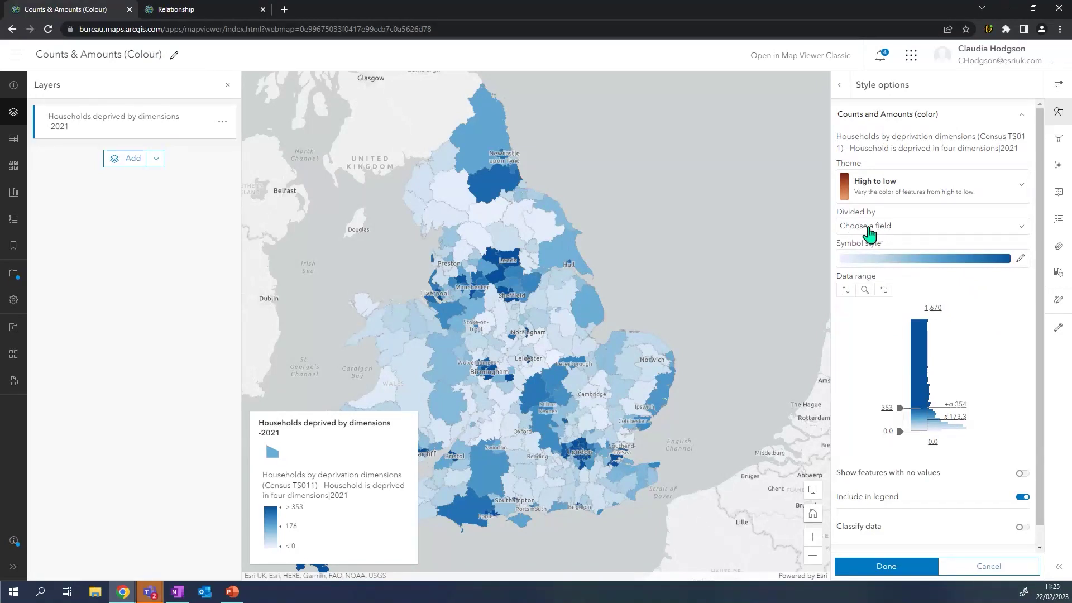
left_click(880, 227)
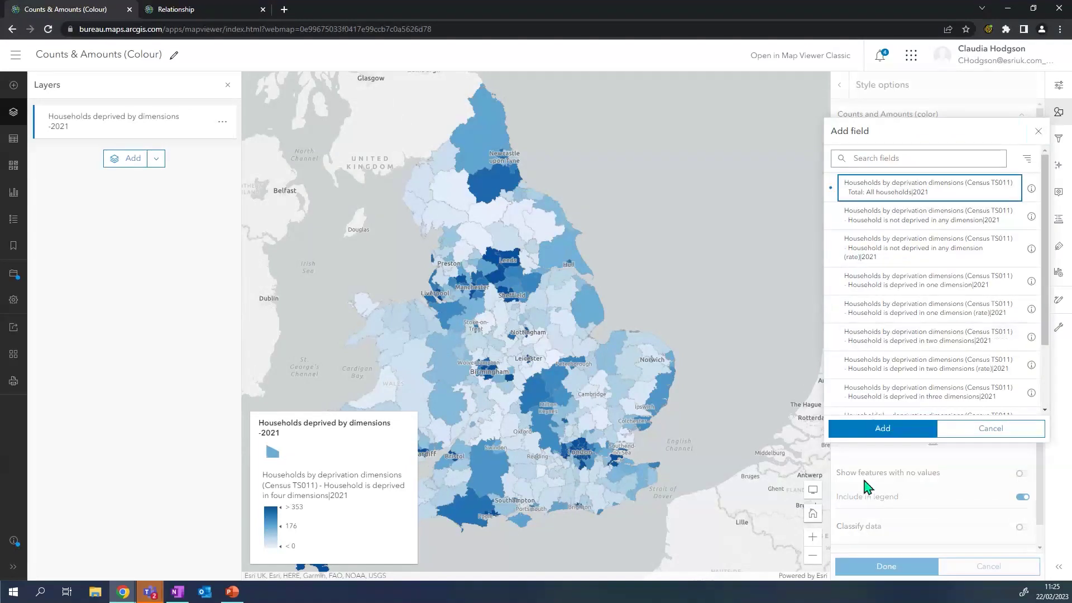
left_click(882, 428)
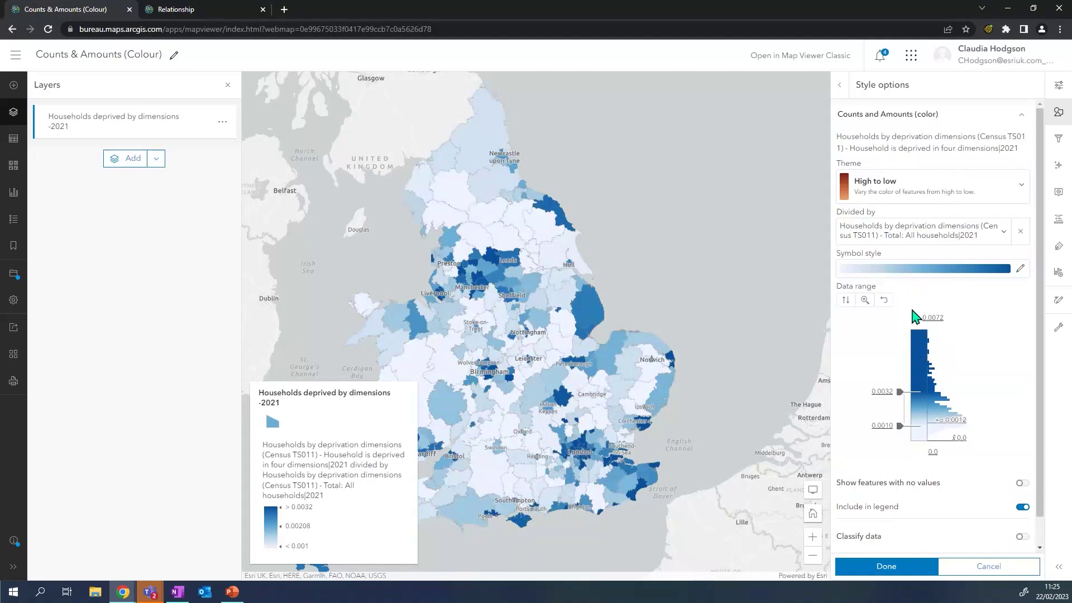
- Change the layer's fill to the yellow-green-blue color ramp from the Best for light backgrounds category
left_click(923, 279)
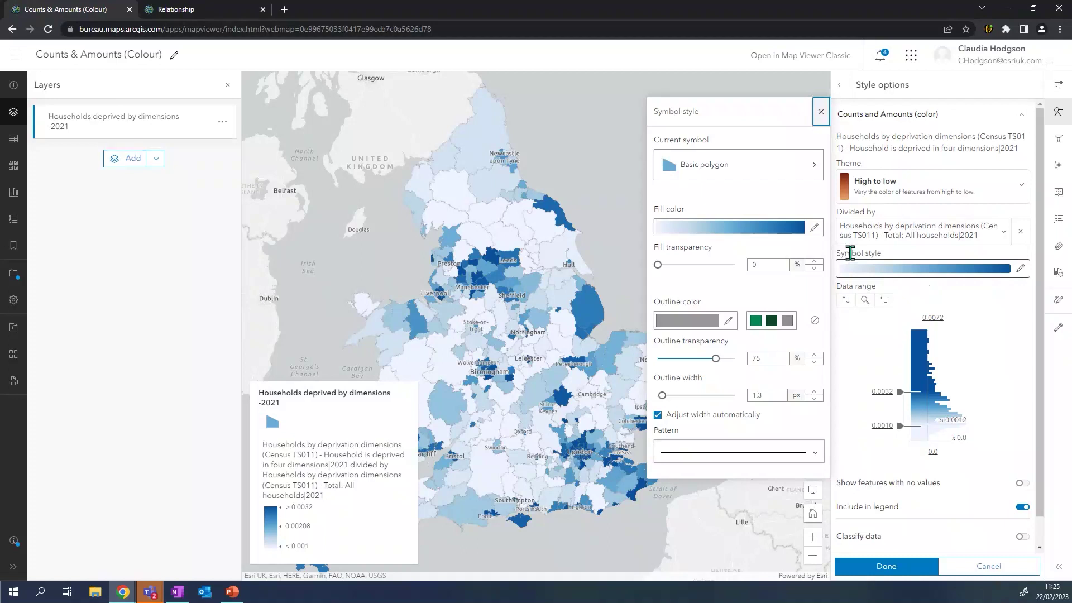
left_click(682, 236)
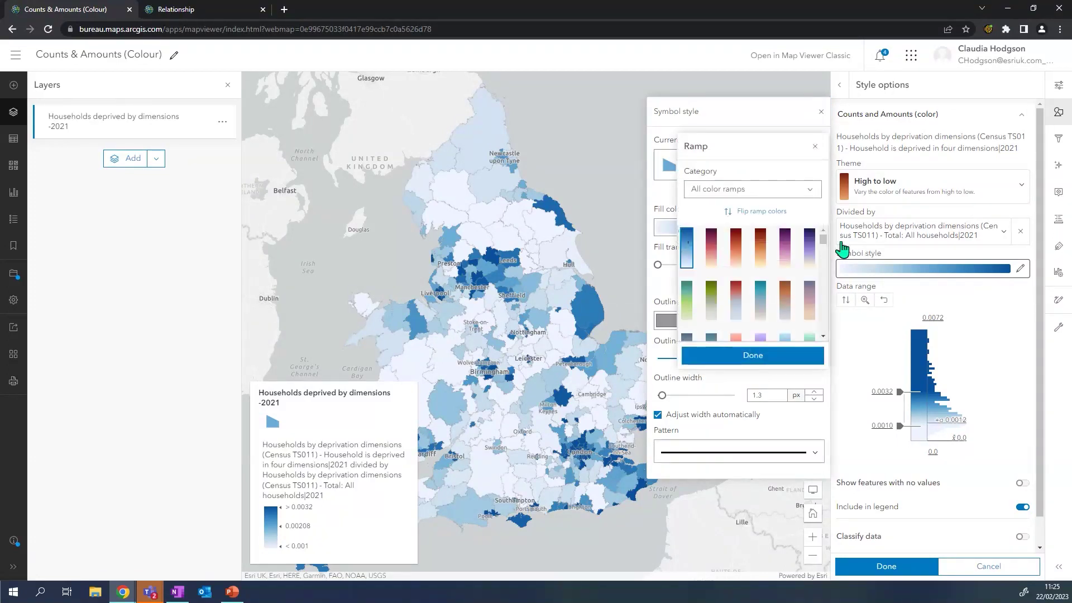
left_click_drag(823, 239, 831, 280)
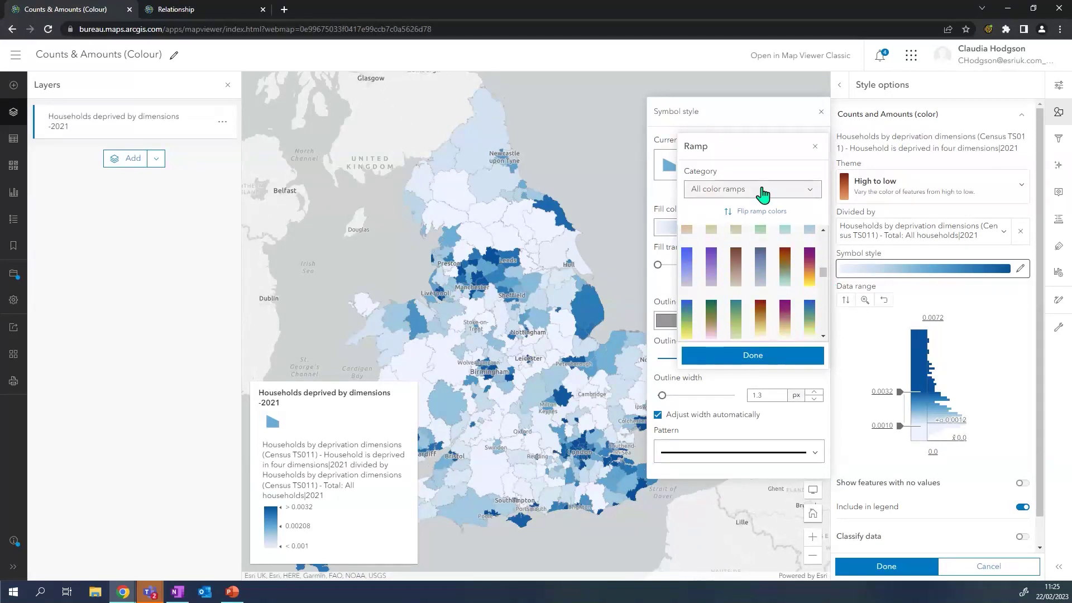
left_click(763, 194)
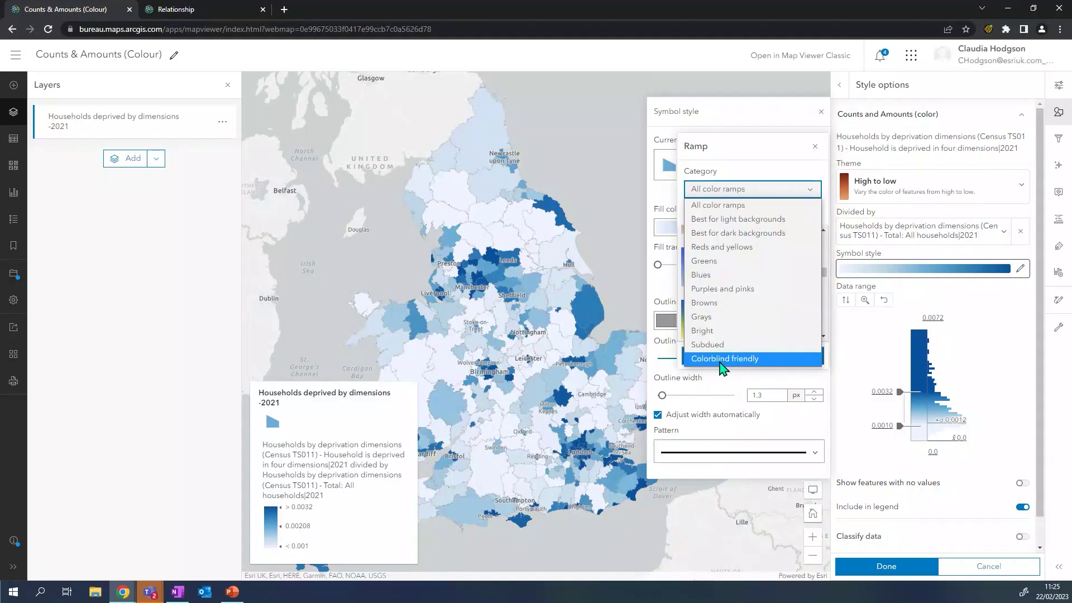
left_click(793, 223)
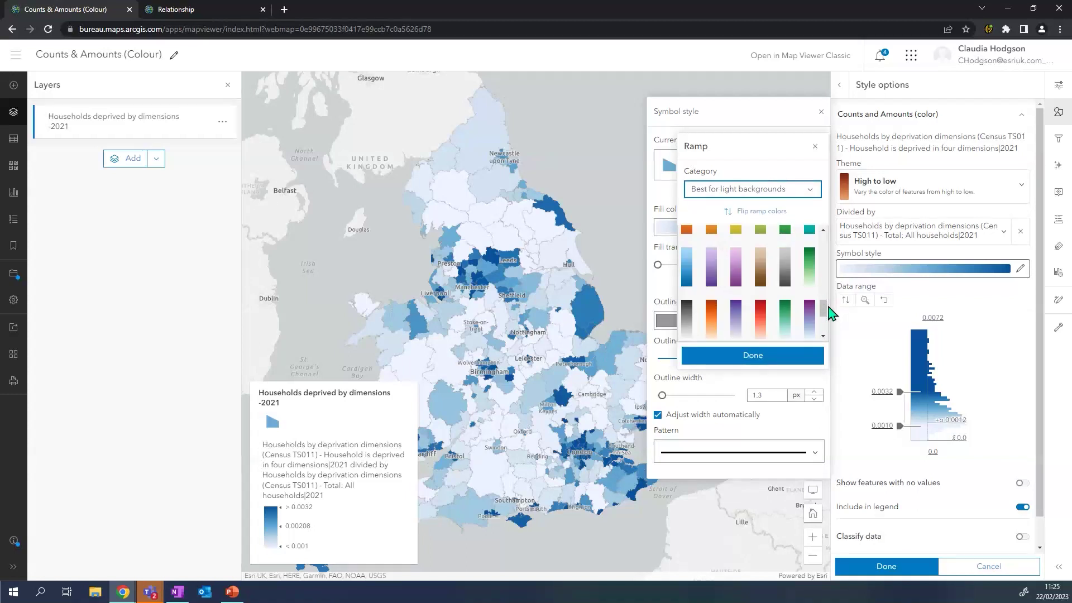
left_click_drag(824, 307, 825, 332)
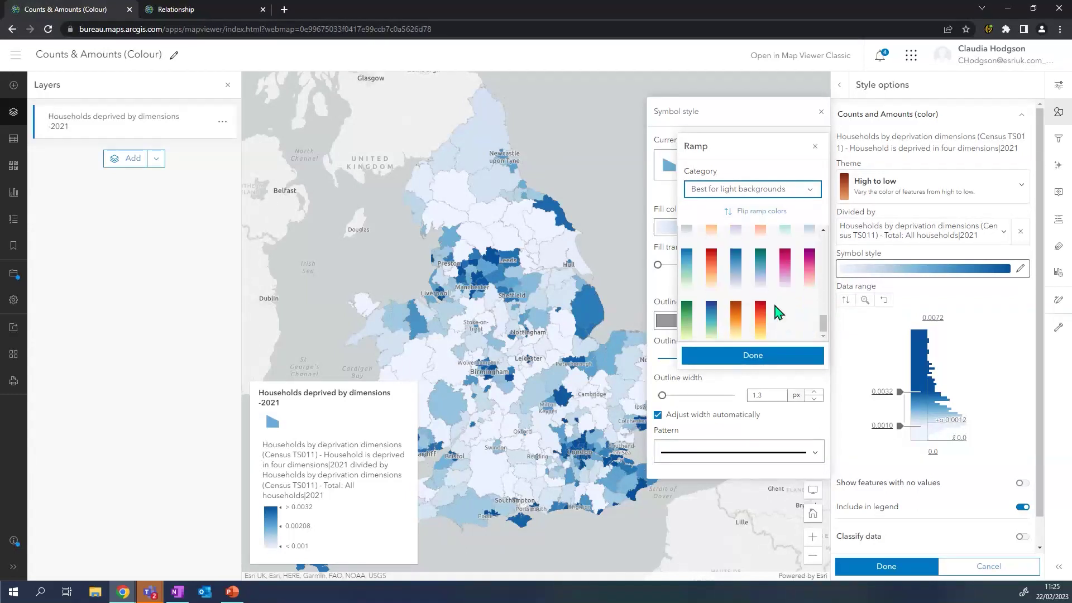
left_click(711, 320)
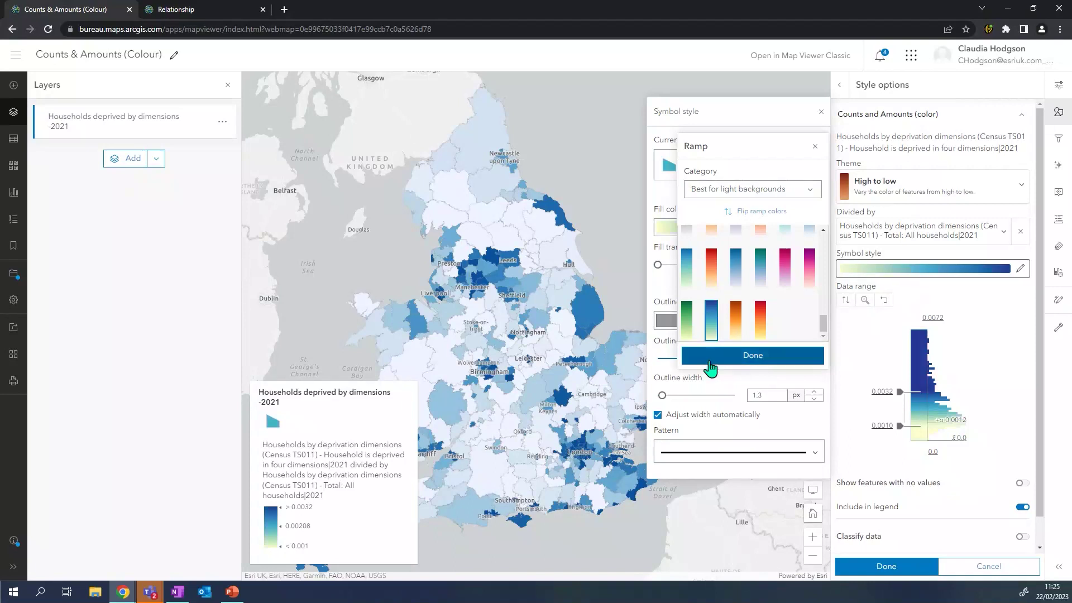
left_click(741, 361)
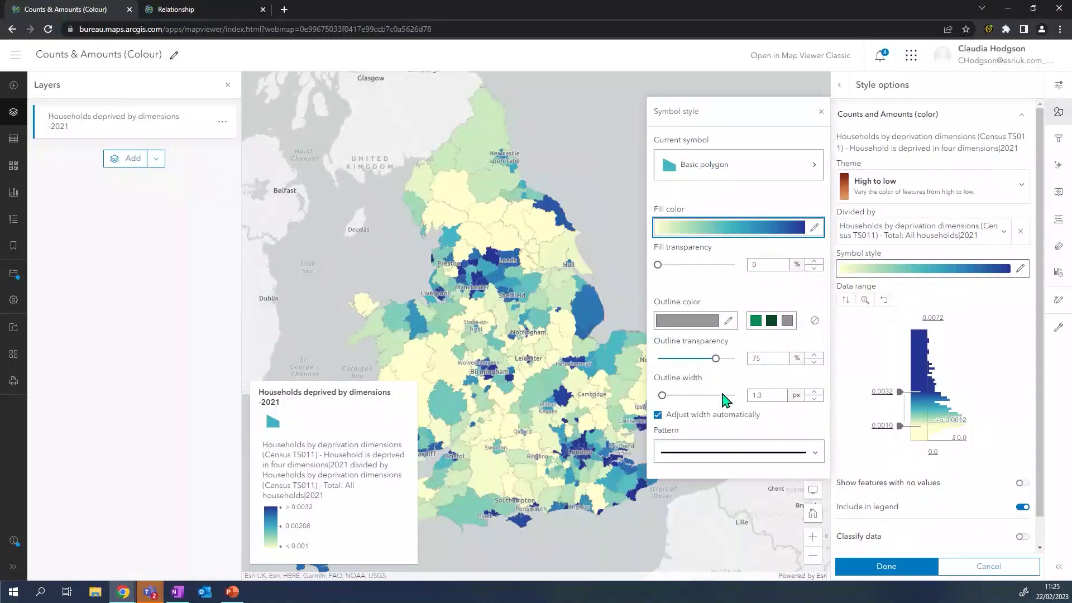
left_click(821, 113)
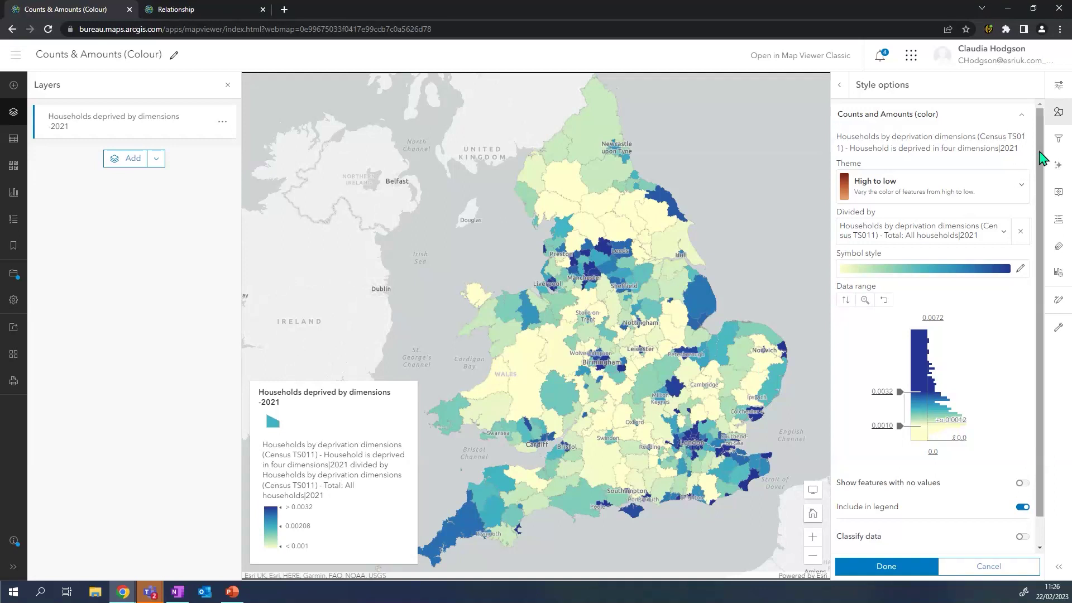
- Filter the layer to areas where the 2021 count of households deprived in four dimensions is at least 173.283988, and save the filter
left_click(1059, 144)
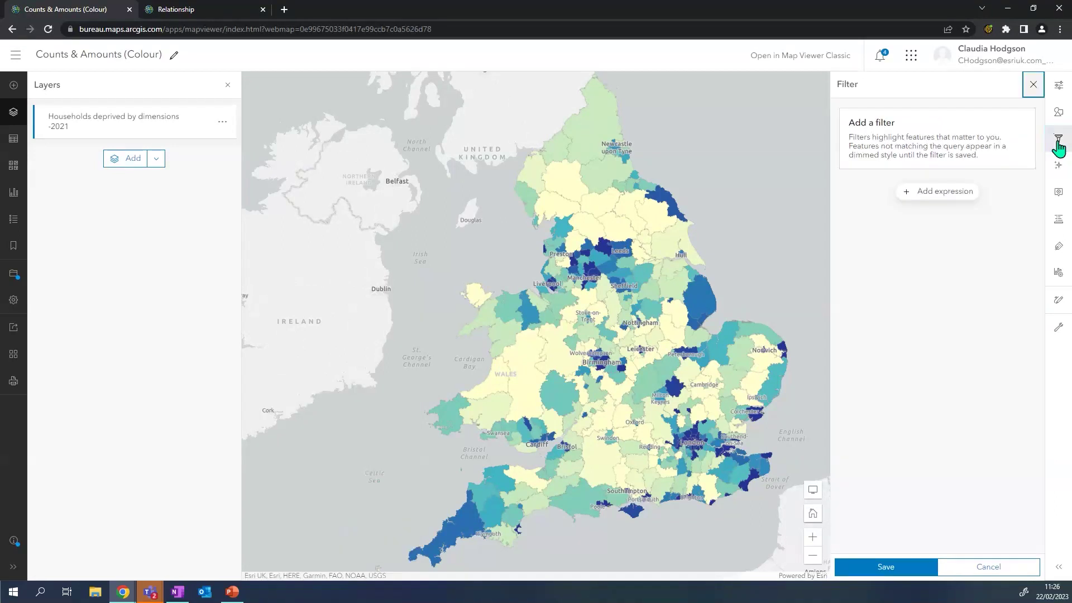
left_click(920, 195)
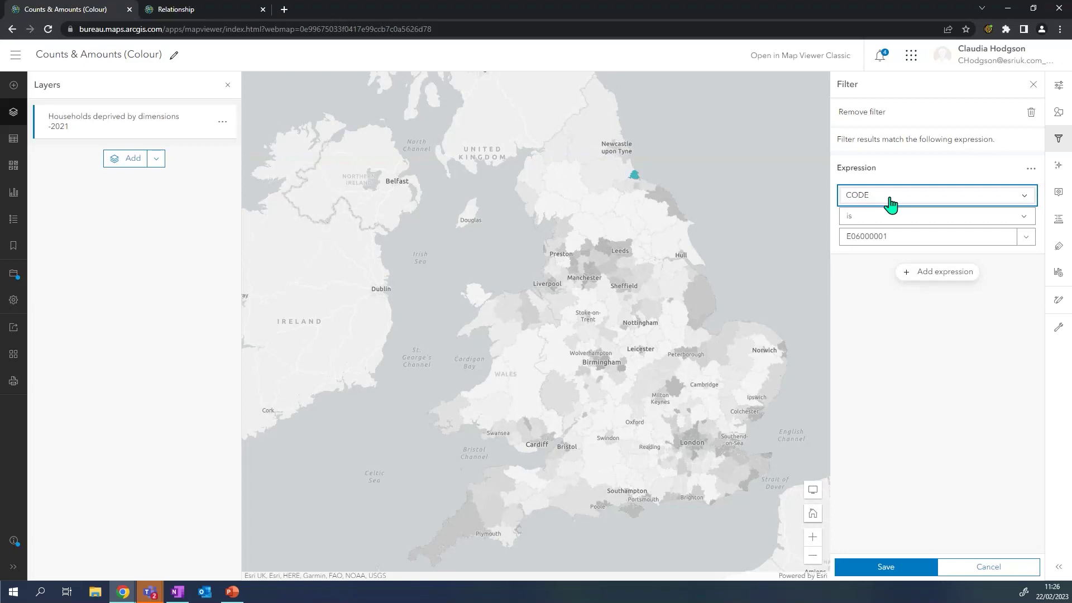
left_click(858, 197)
left_click_drag(1053, 192, 1039, 342)
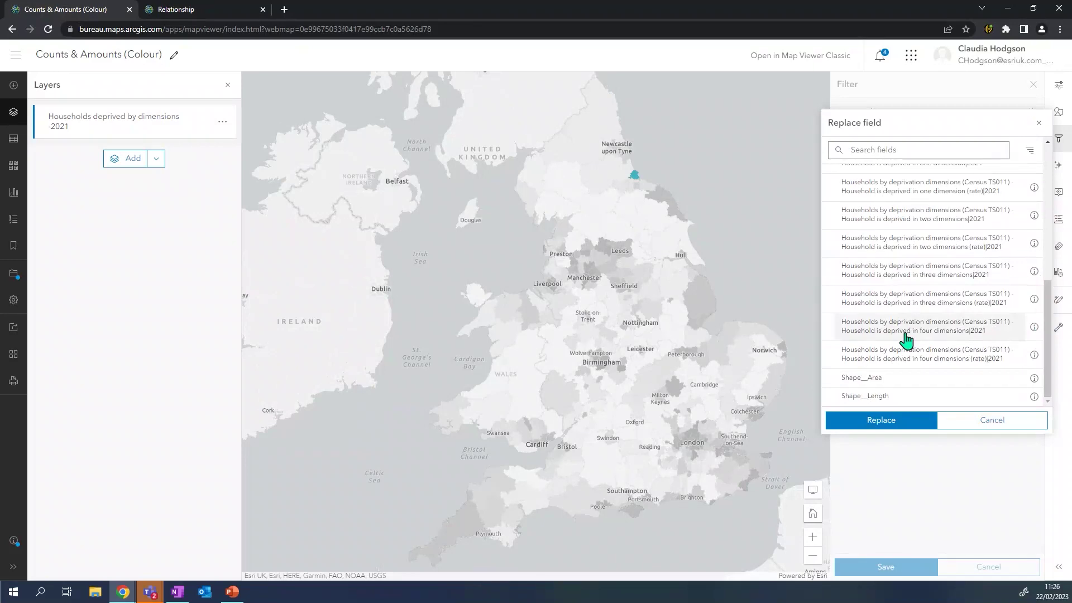
left_click(928, 338)
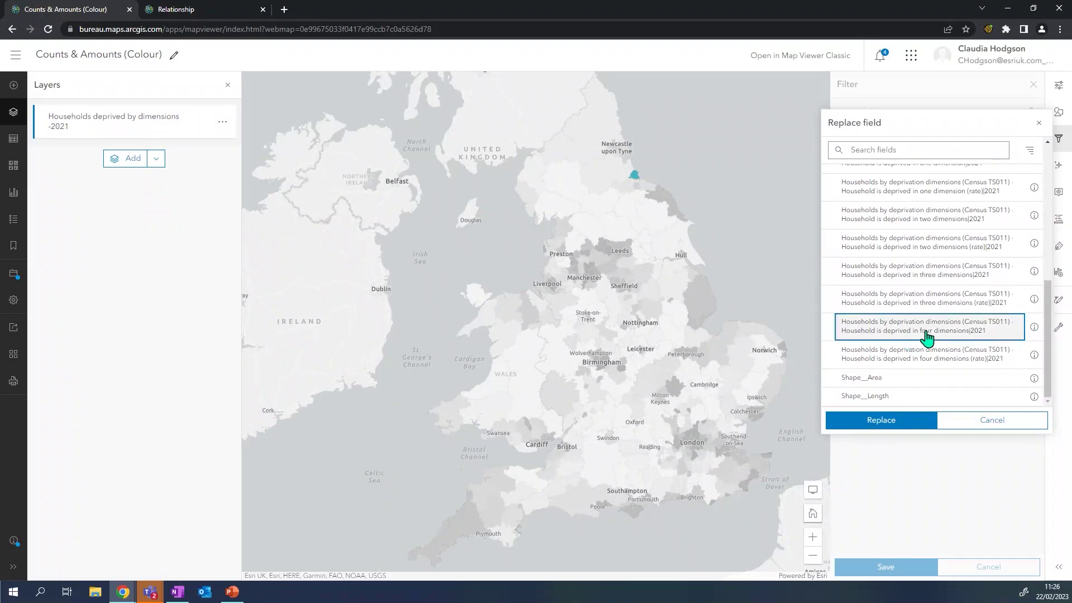
left_click(880, 421)
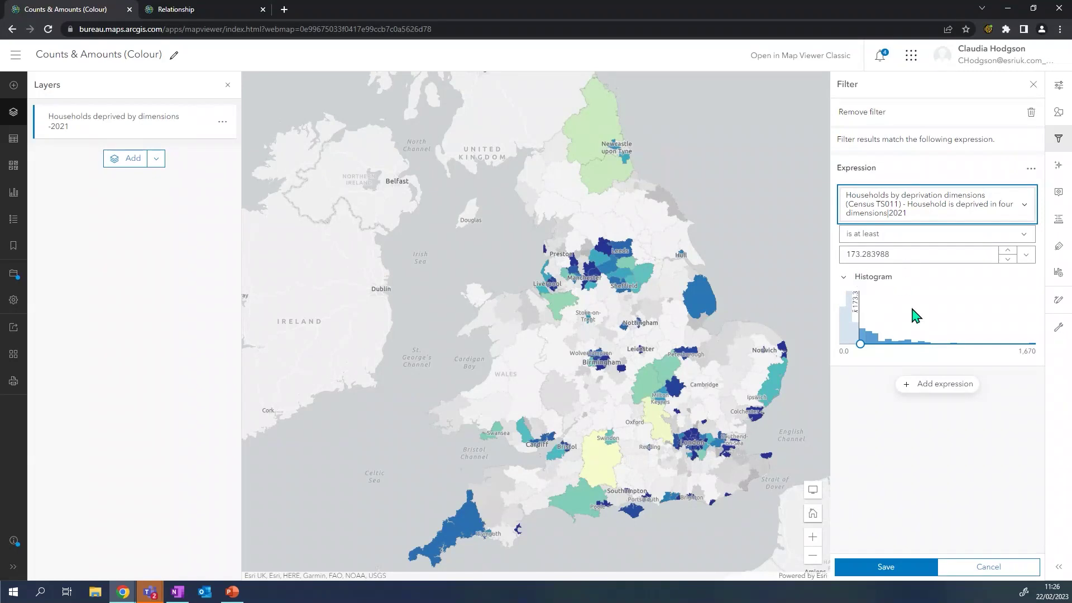
left_click(911, 572)
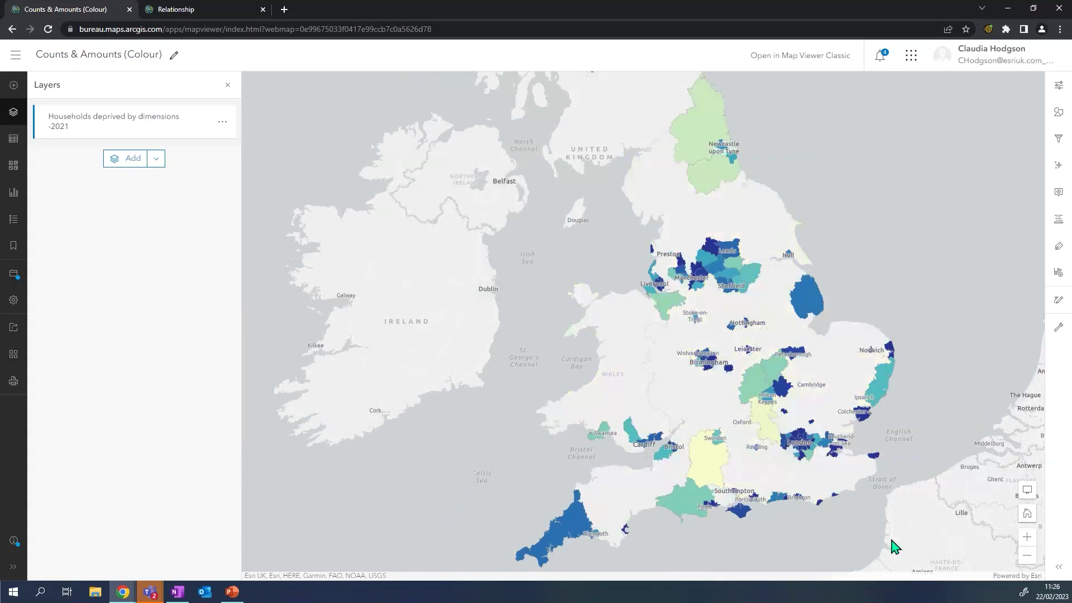
- Duplicate the filtered layer and rename the copy "Households deprived by dimensions -2021-higher than average"
left_click(222, 124)
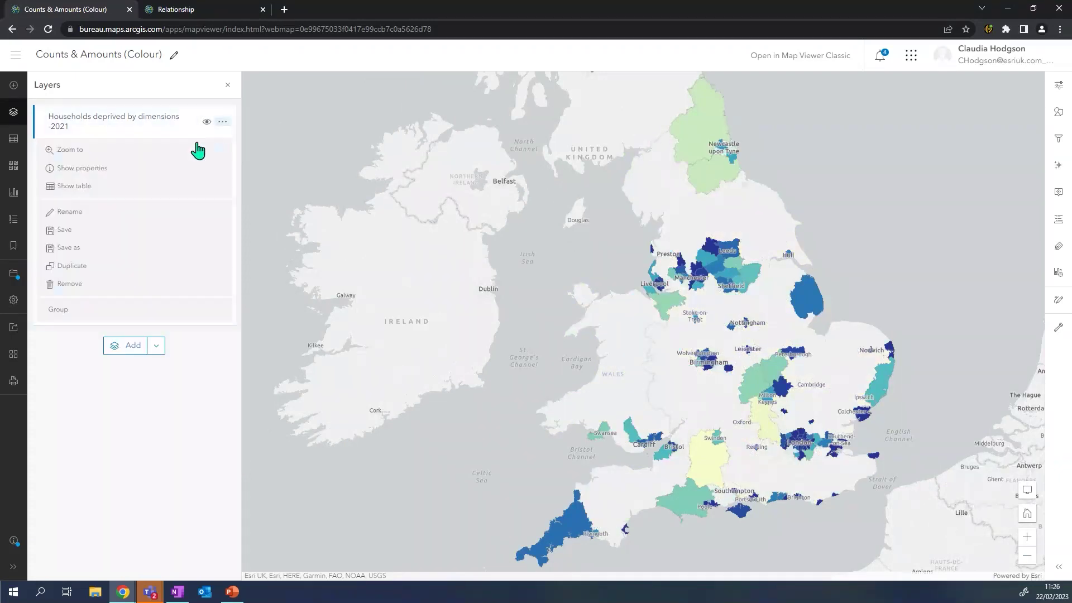
left_click(71, 267)
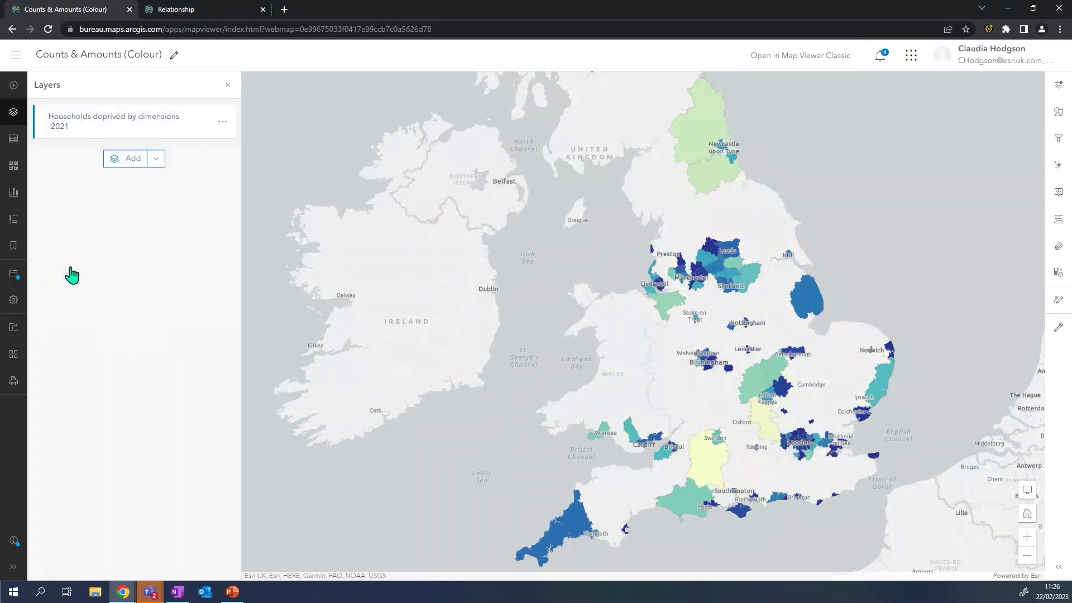
left_click(222, 124)
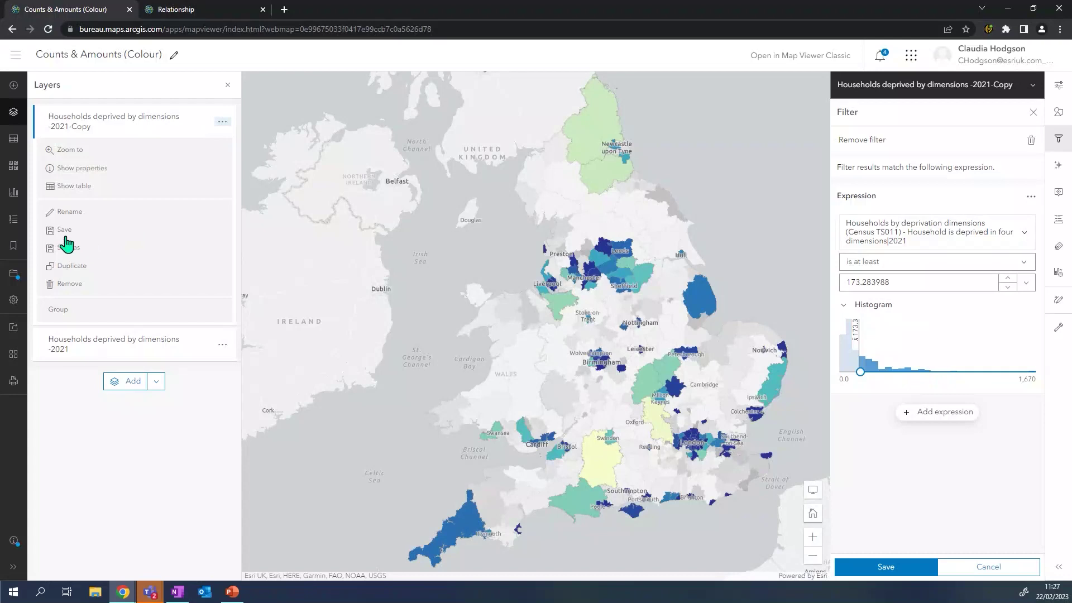
left_click(67, 215)
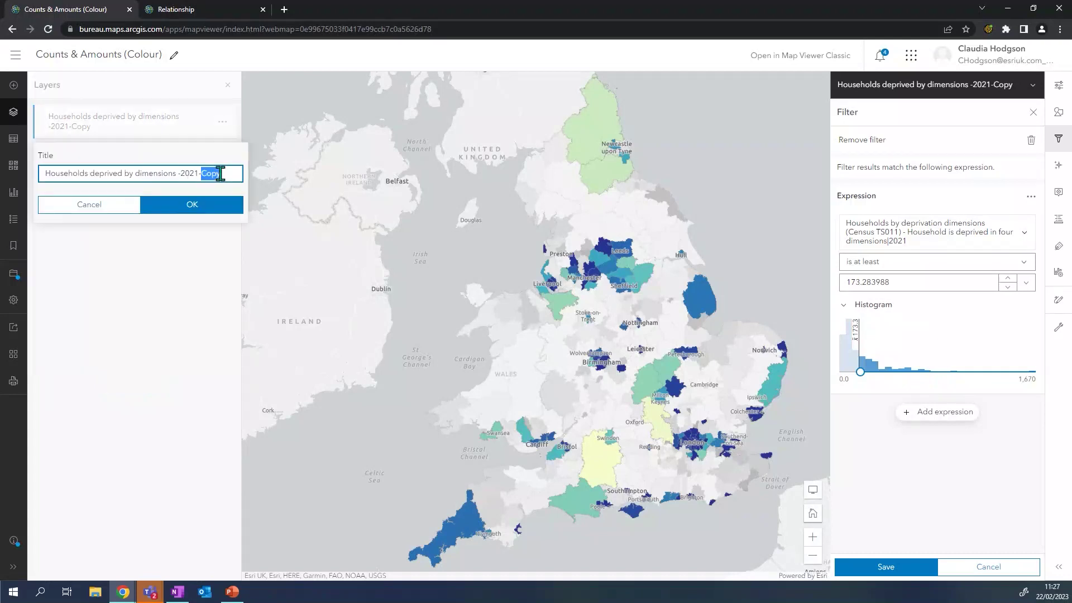
double_click(202, 174)
type("higher than average")
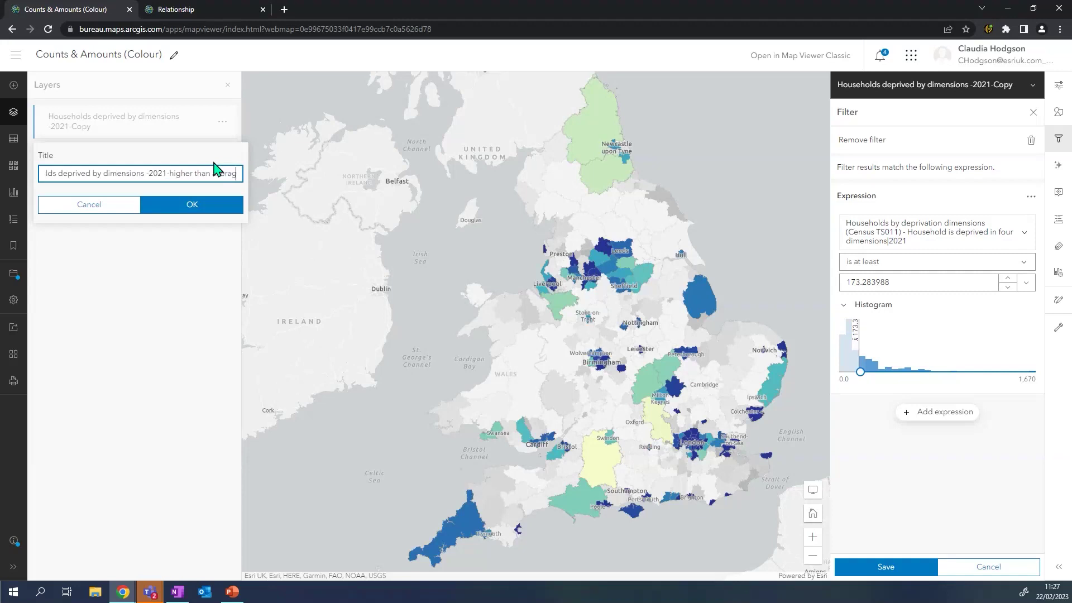
left_click(174, 207)
- Rename the original layer "Households deprived by dimensions -2021 lower than average"
left_click(222, 158)
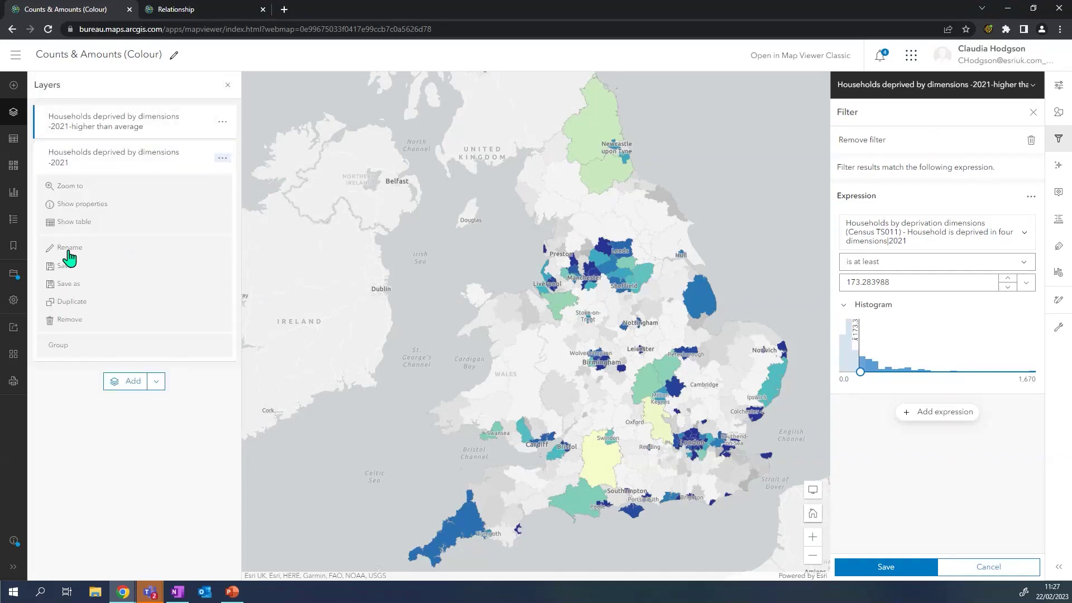
left_click(70, 249)
type("lower than average")
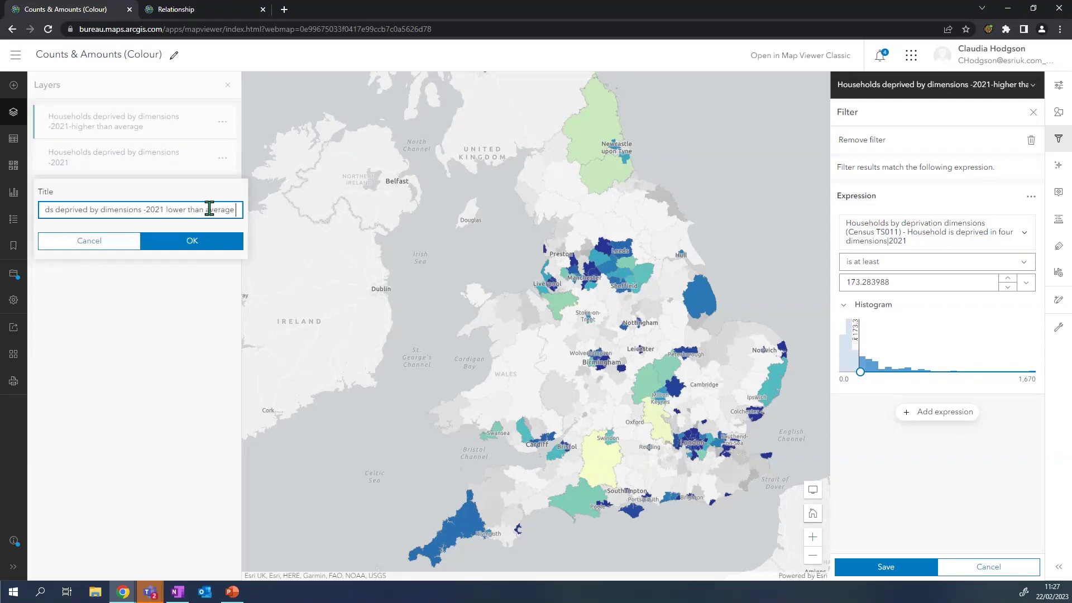
left_click(186, 243)
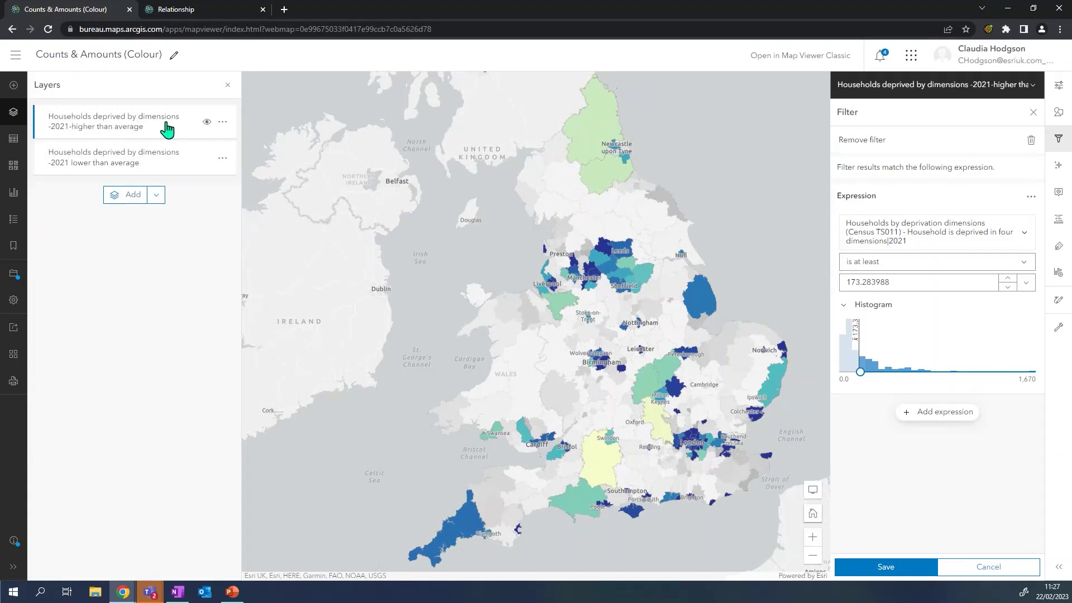
- Change the lower than average layer's filter condition to "is less than", save it, and hide the higher than average layer
left_click(124, 167)
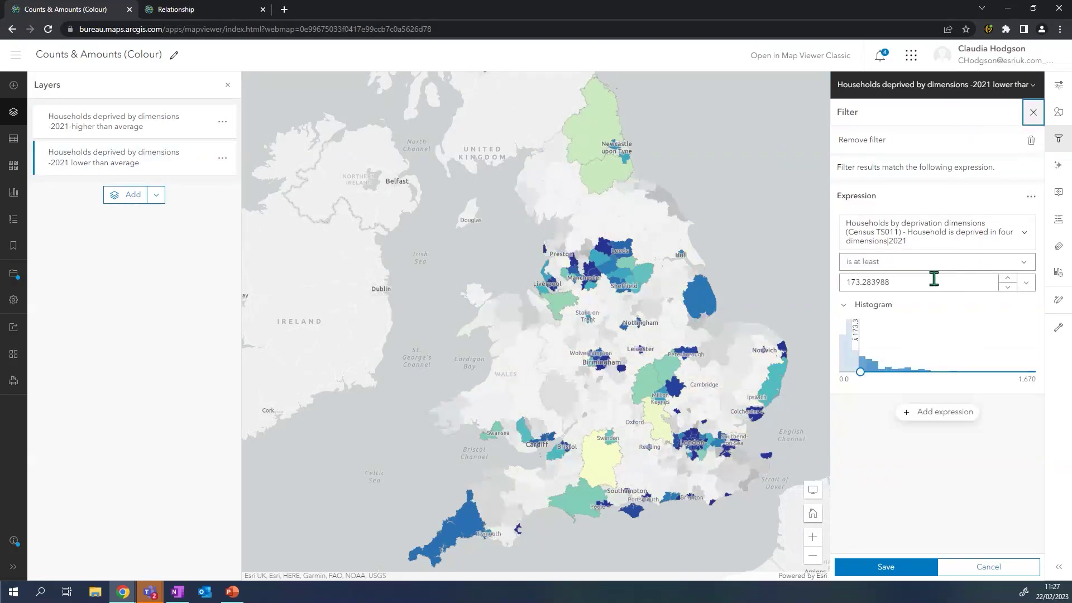
left_click(951, 275)
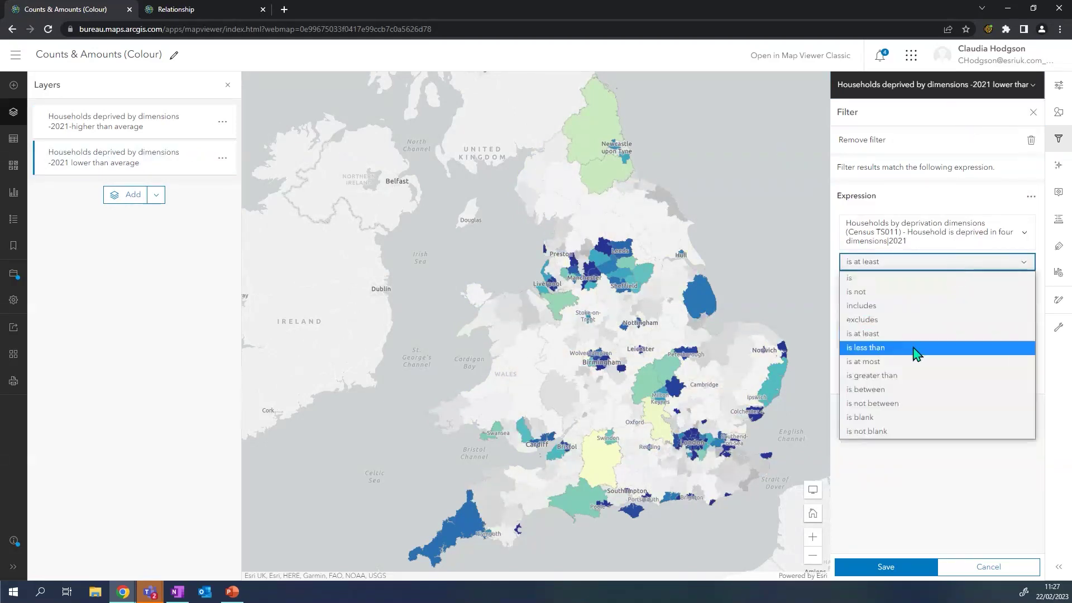
left_click(879, 349)
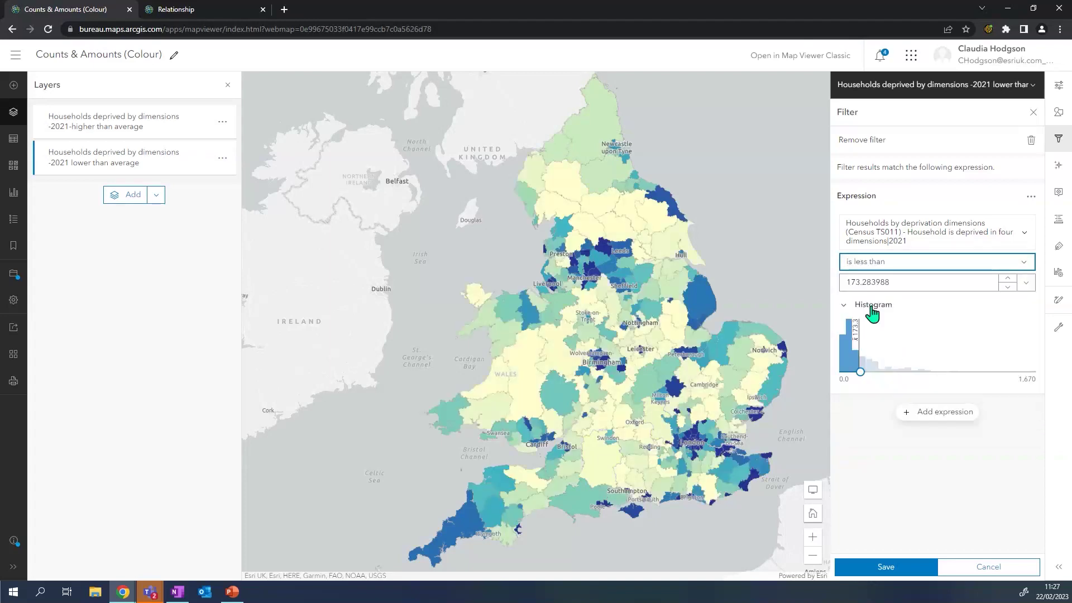
left_click(885, 567)
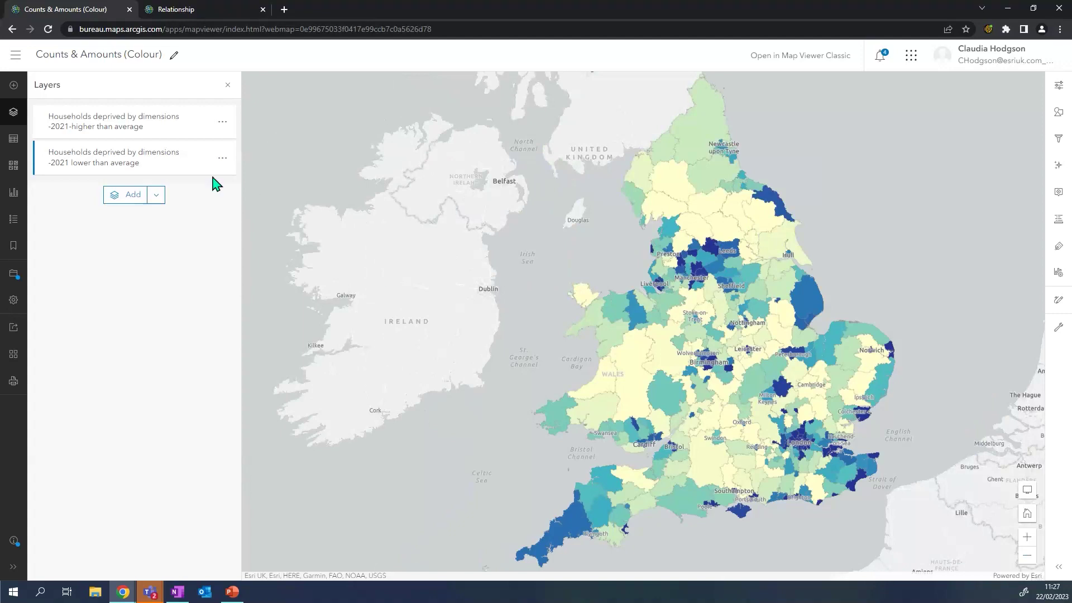
left_click(207, 121)
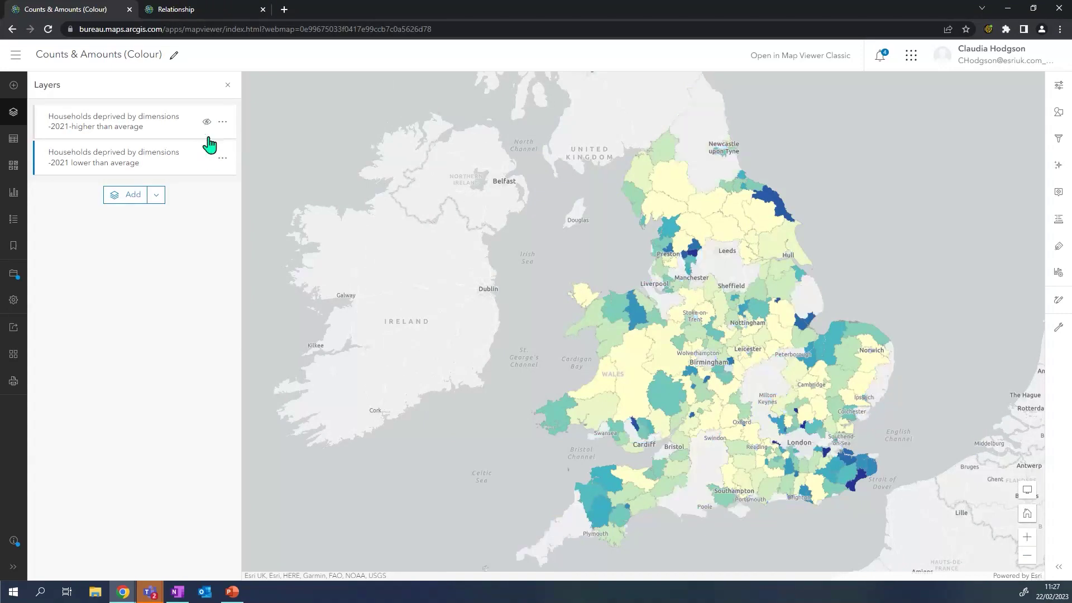
- Compare the higher and lower than average layers by hiding each in turn, and leave both layers shown
left_click(207, 123)
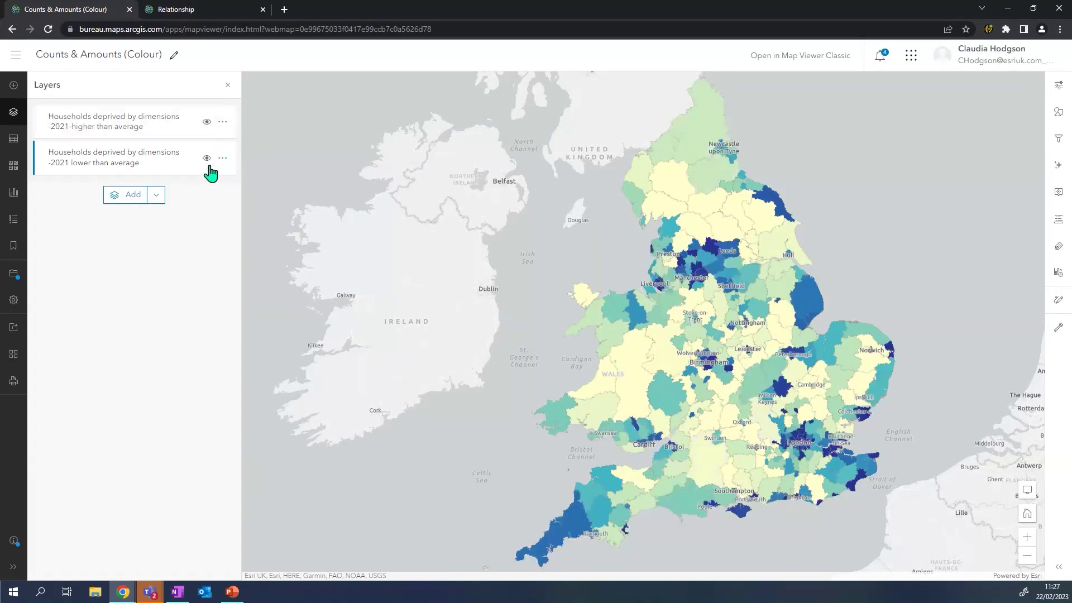
left_click(207, 158)
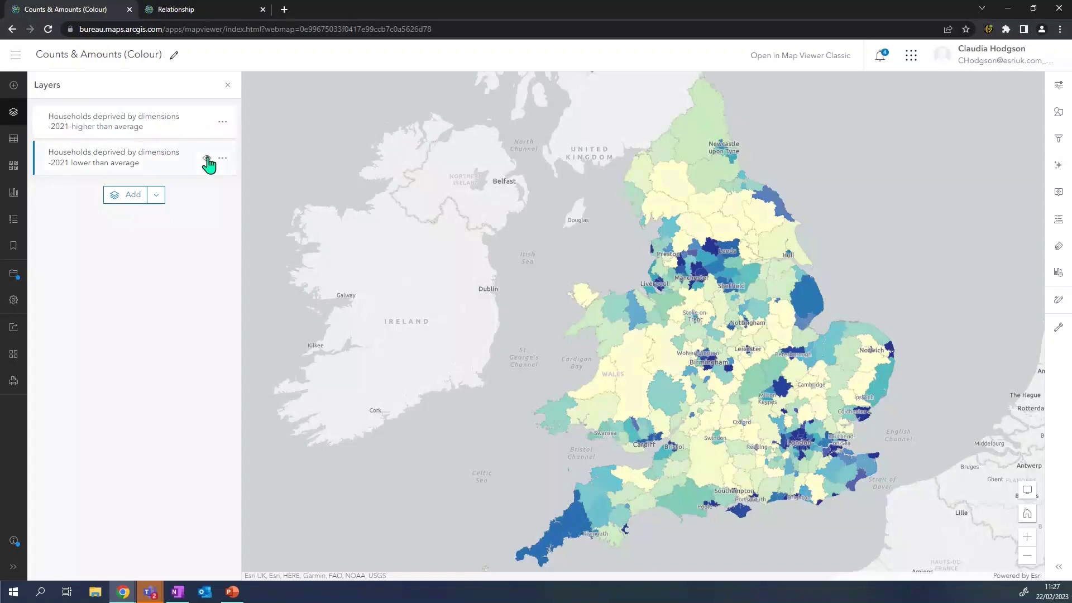
left_click(206, 124)
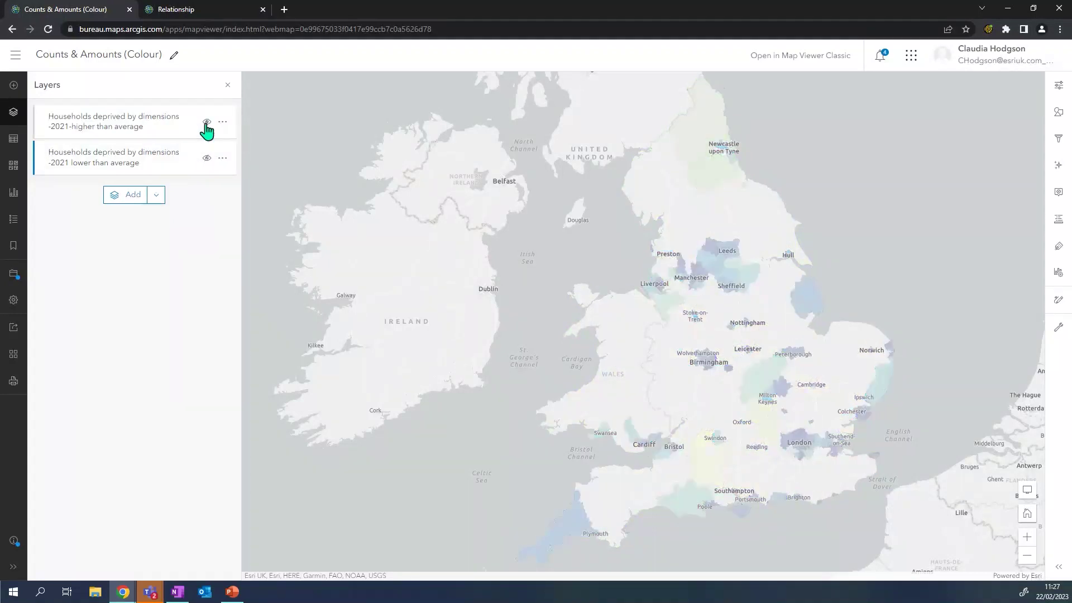
left_click(207, 159)
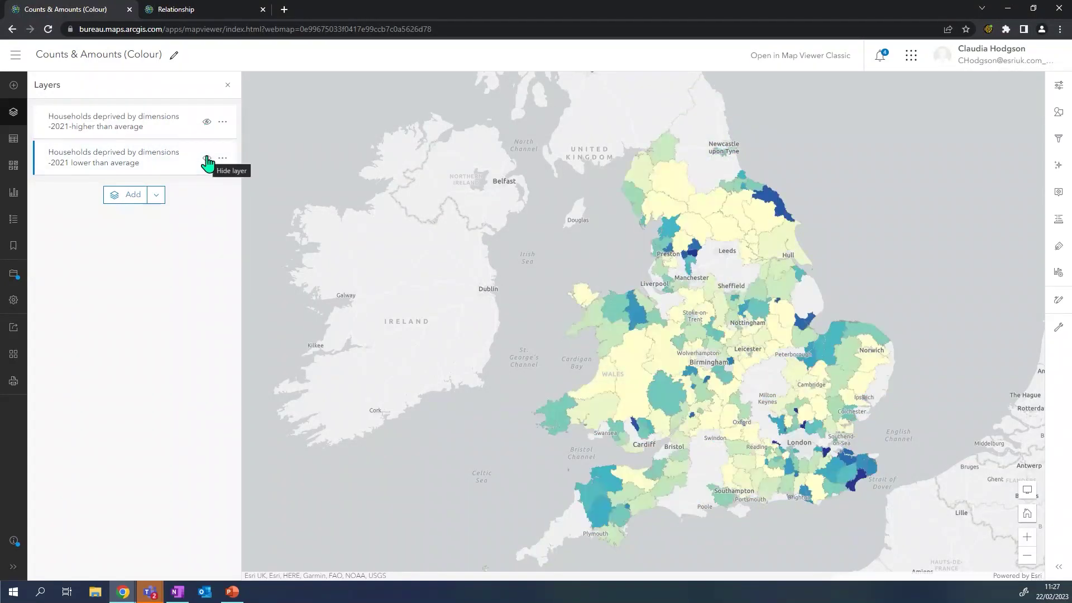
left_click(208, 123)
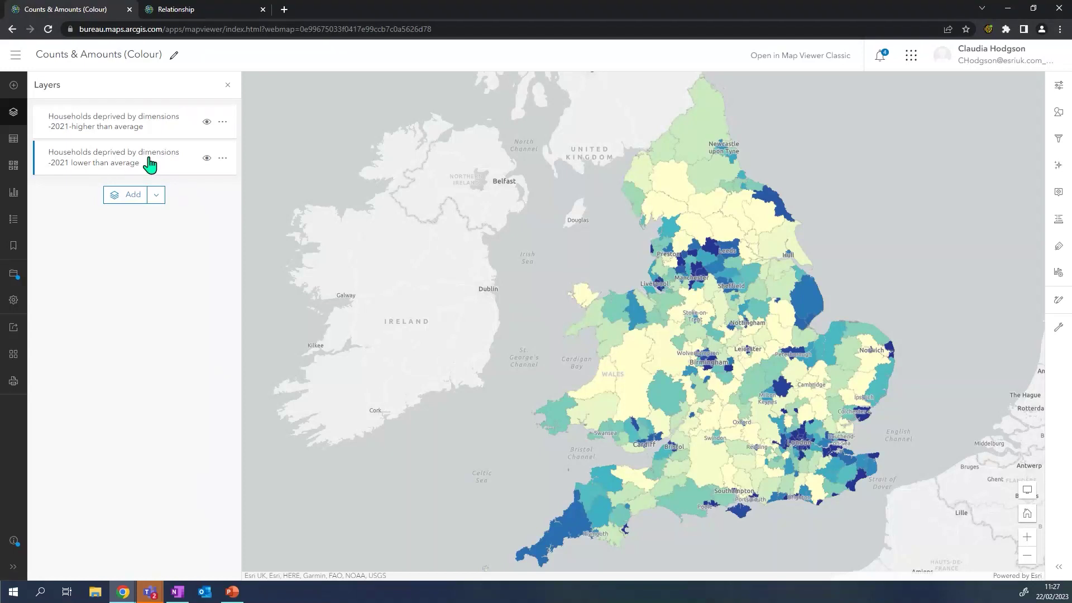
- Change the lower than average layer's polygon symbol to the bold diamond crosshatch from the Hatch Fill category
left_click(1060, 114)
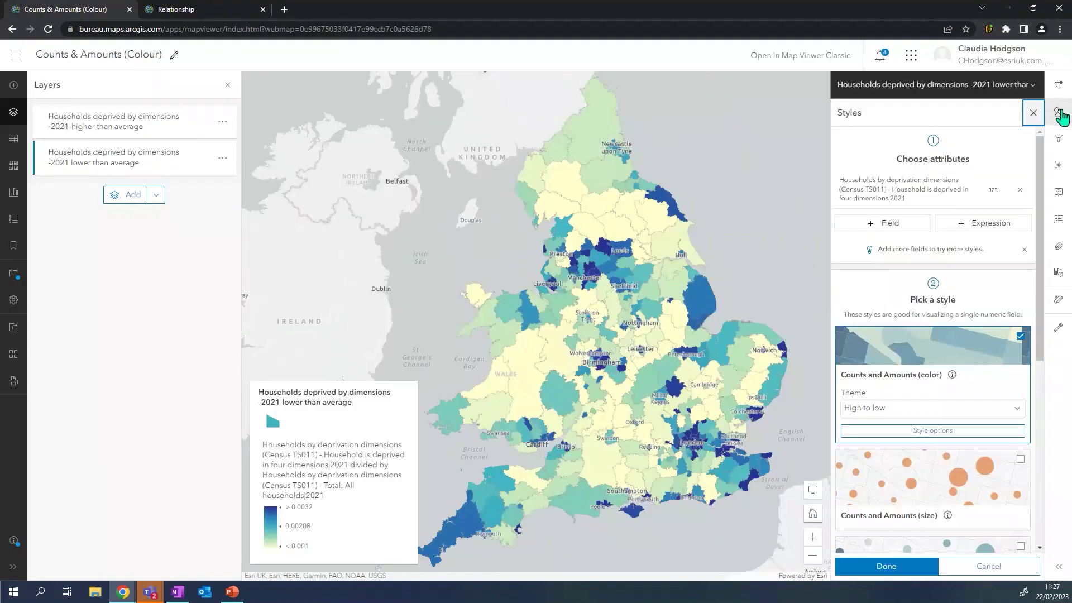
left_click(923, 431)
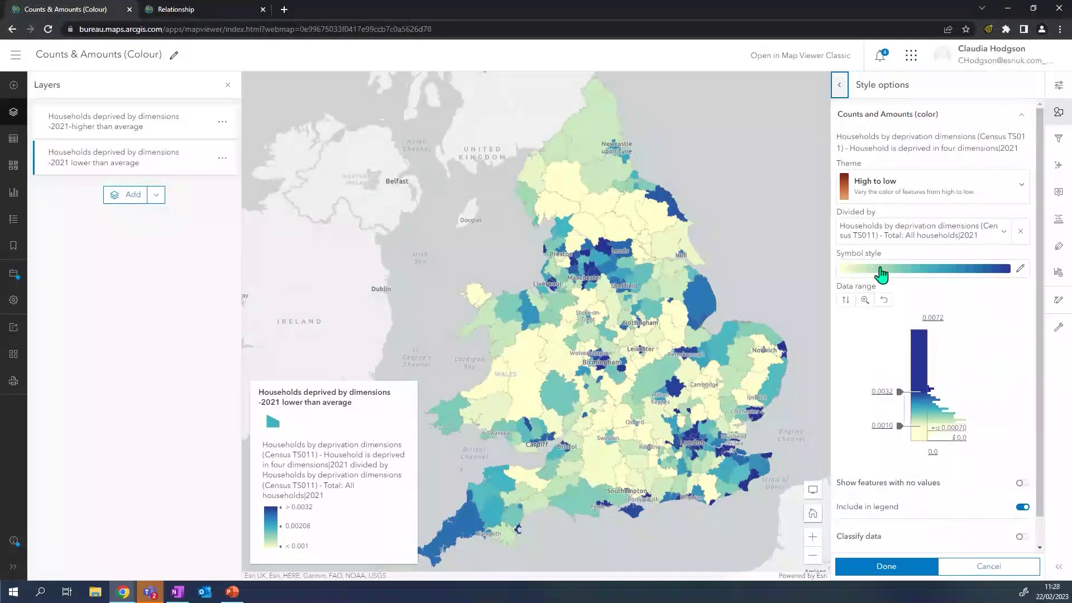
left_click(866, 275)
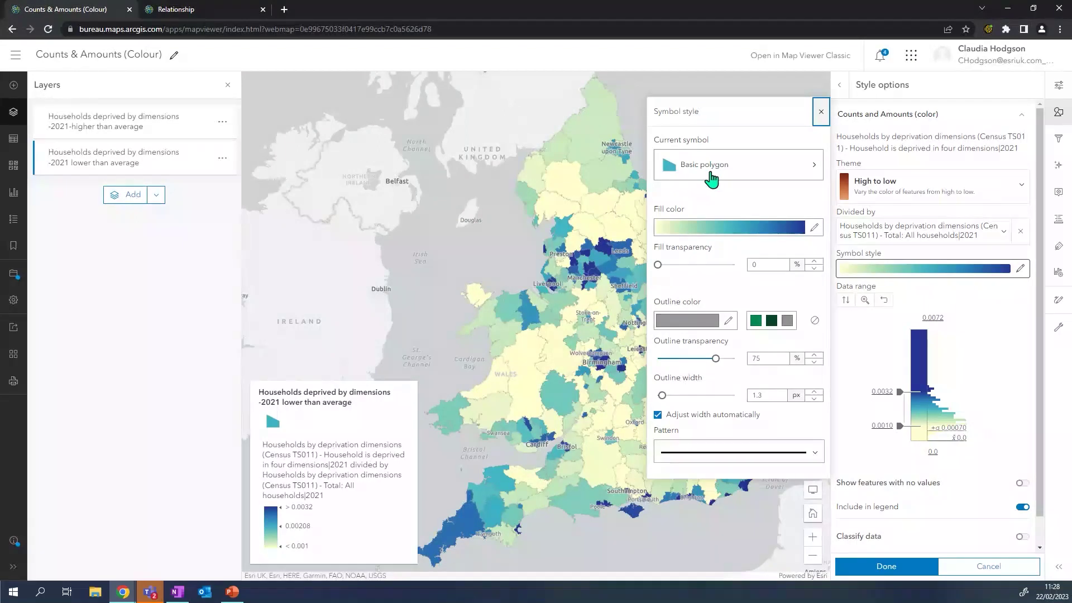
left_click(712, 180)
left_click(704, 188)
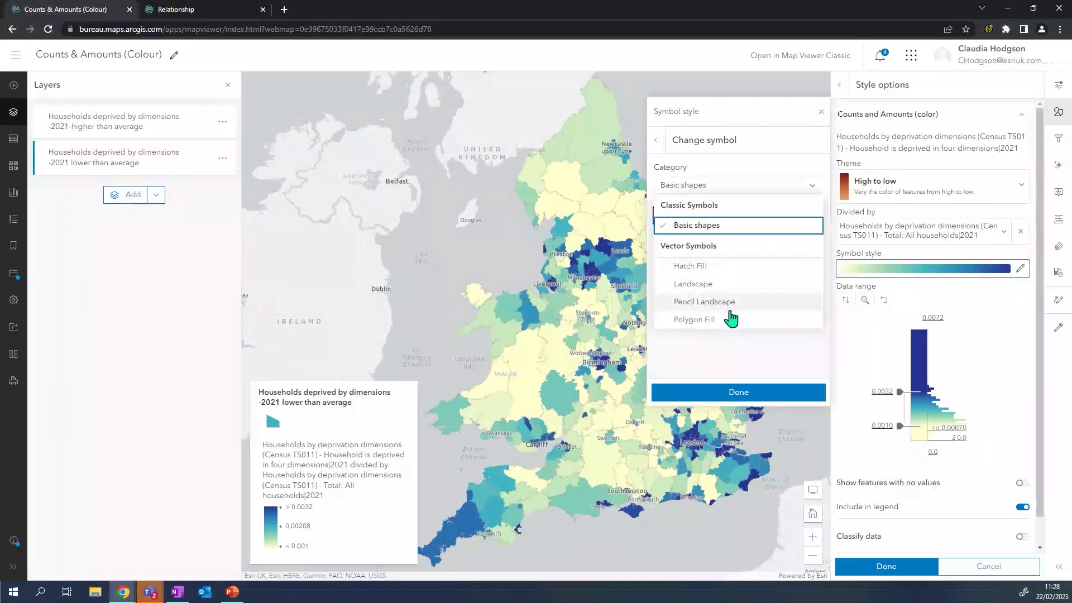
left_click(692, 267)
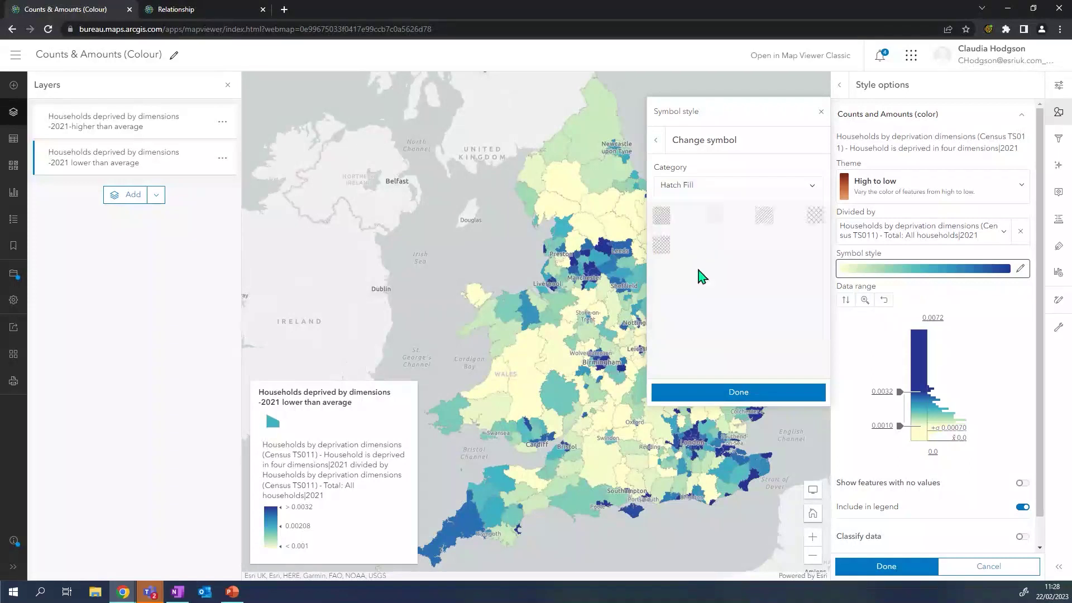
left_click(813, 219)
left_click(761, 223)
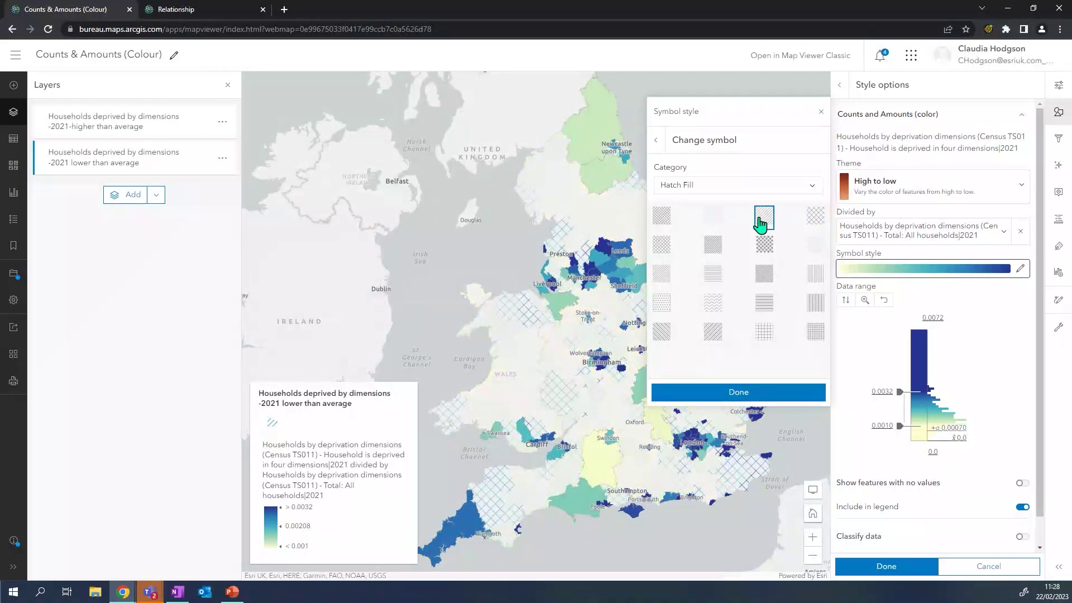
left_click(661, 251)
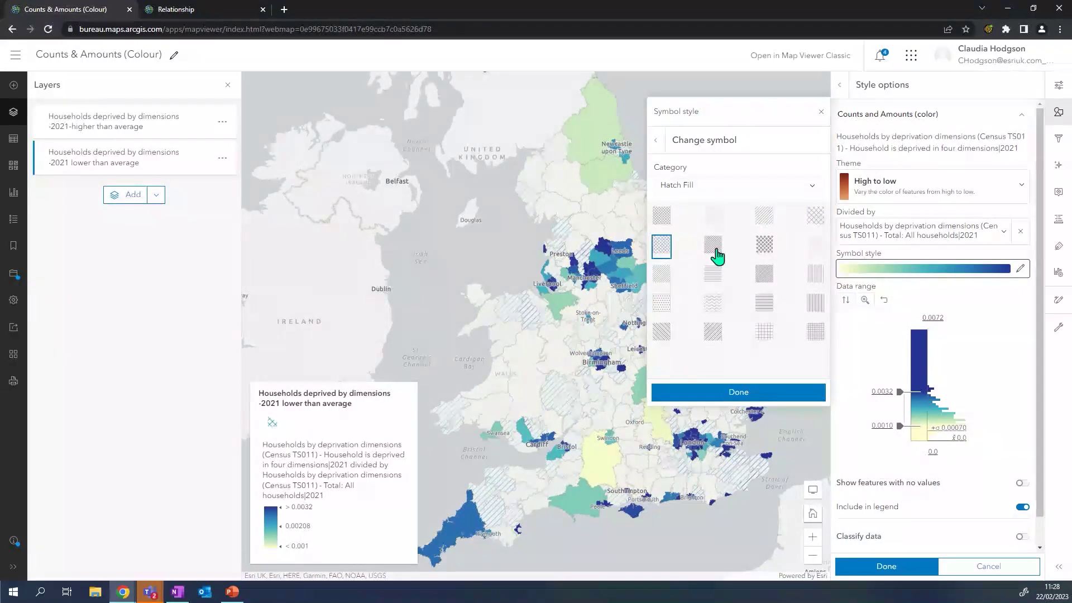
left_click(714, 247)
left_click(769, 250)
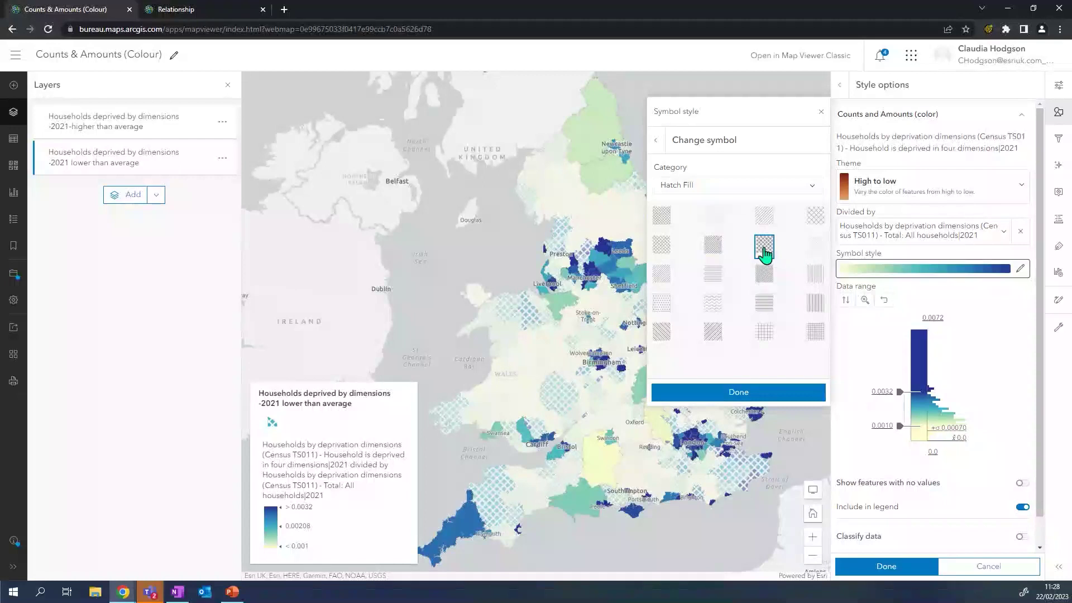
left_click(735, 395)
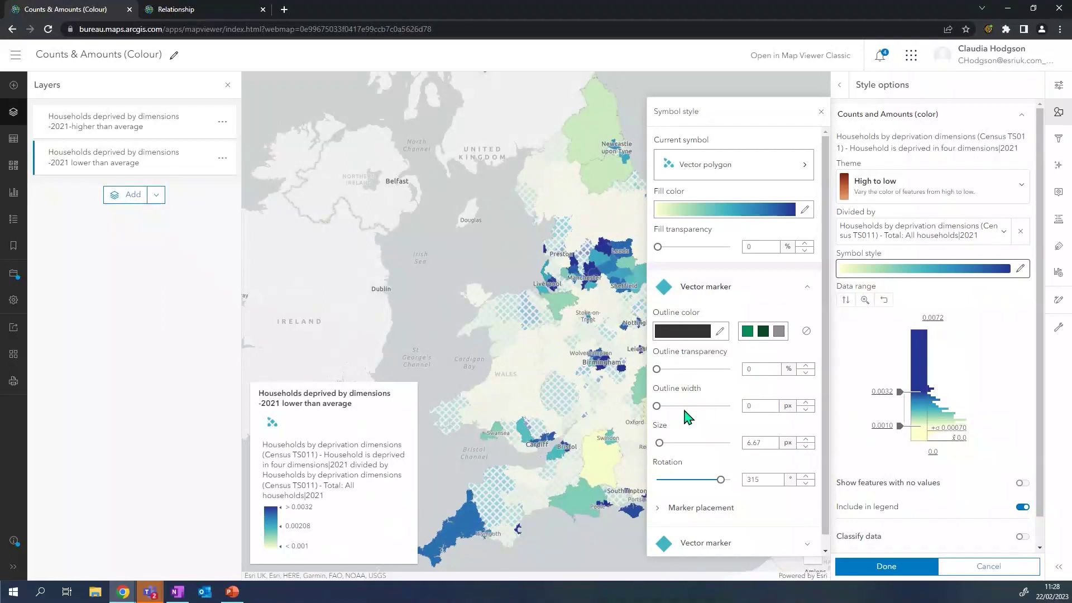
- Set the outline width of both vector markers in the lower than average layer's hatch symbol to 3 px
left_click(760, 406)
type("3")
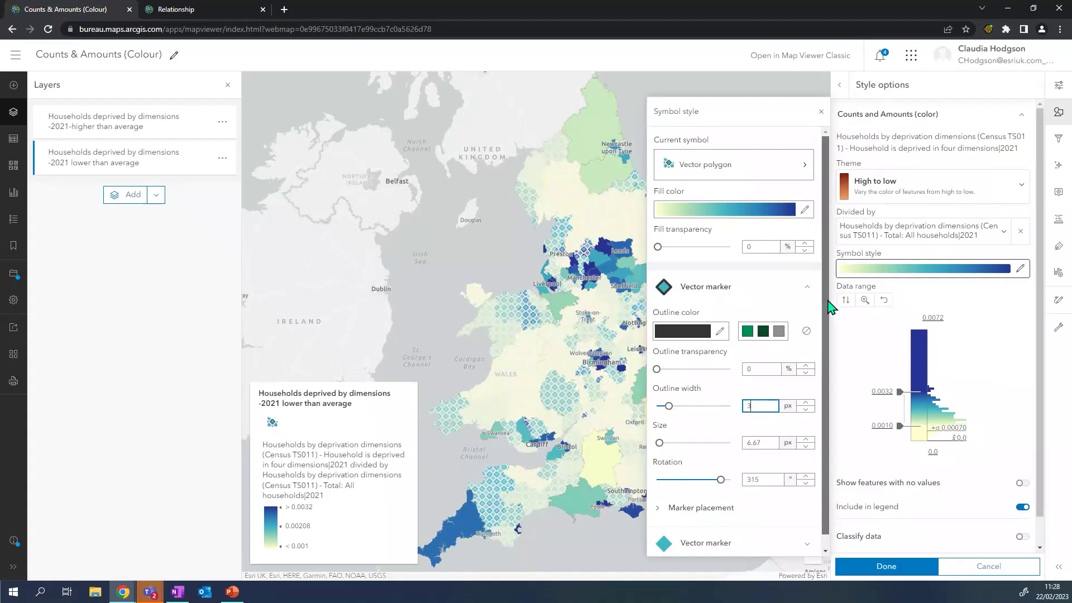
scroll(825, 313, "down", 1)
left_click(757, 538)
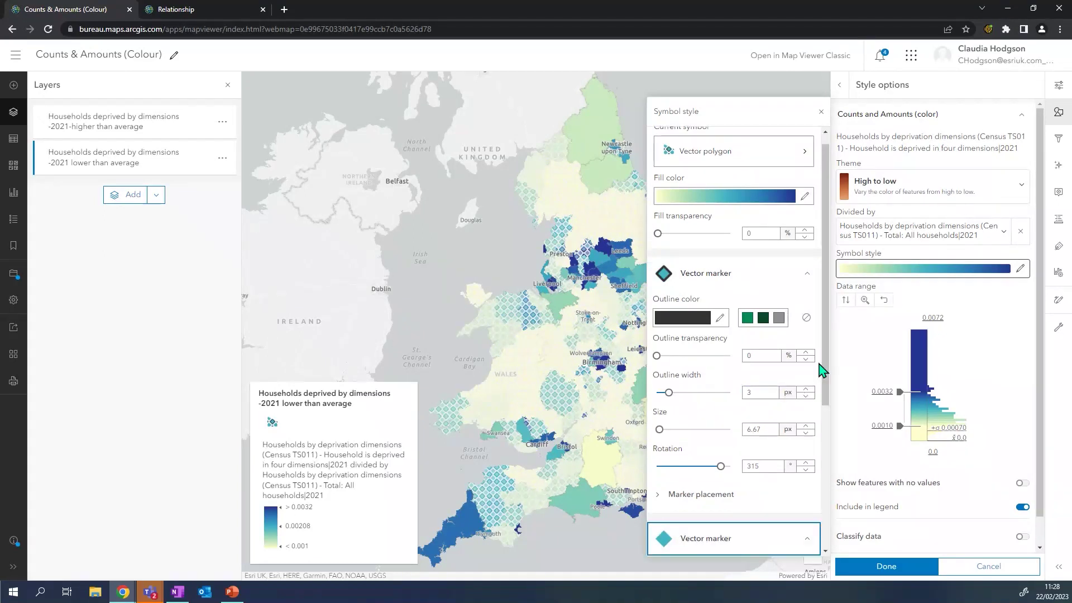
scroll(804, 478, "down", 4)
left_click(770, 443)
type("3")
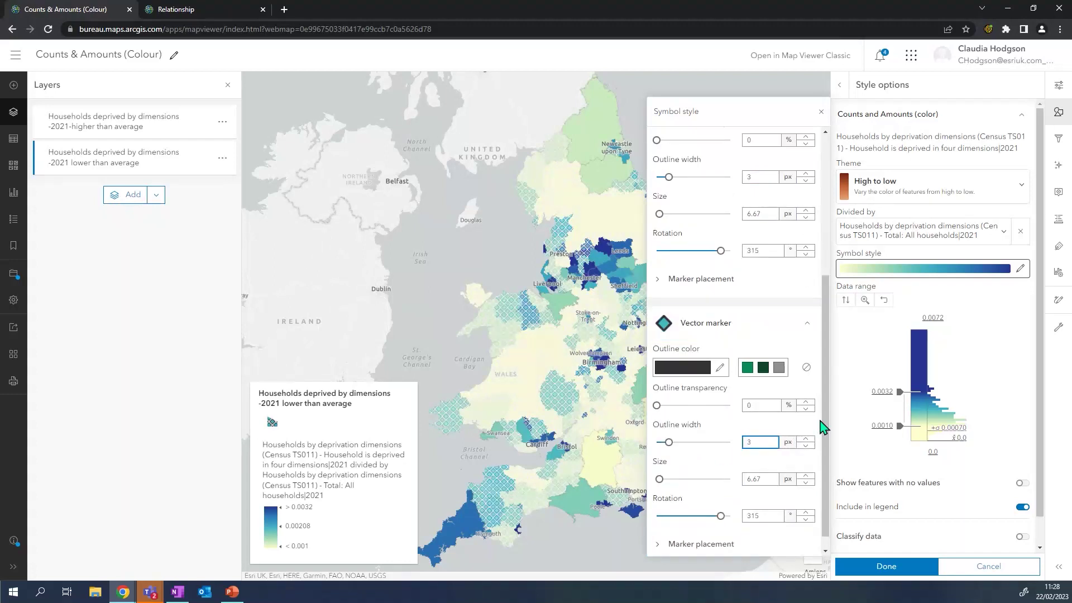
scroll(829, 420, "up", 4)
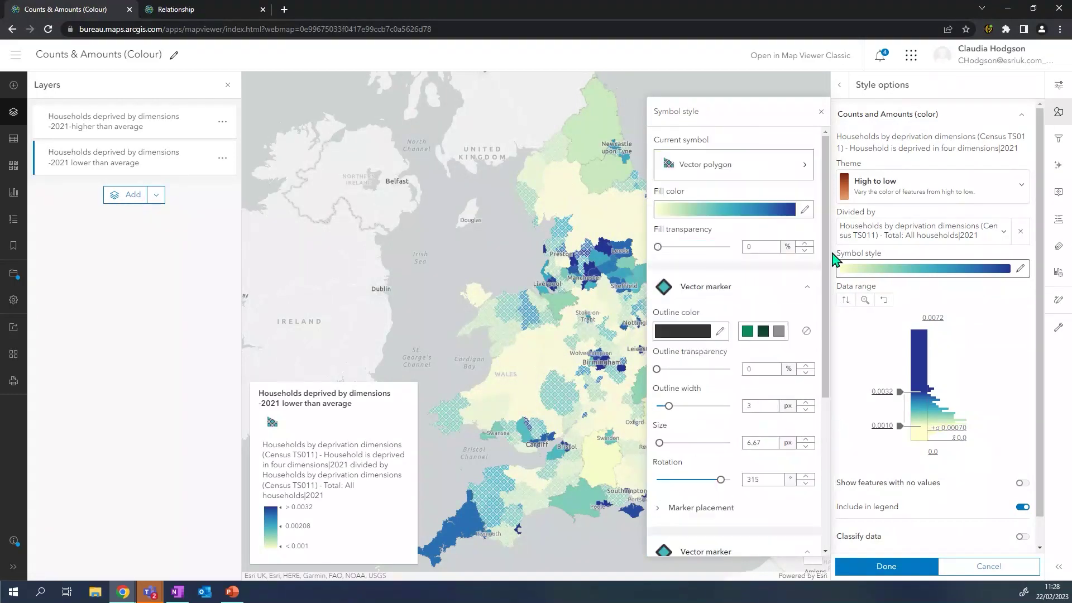
left_click(821, 113)
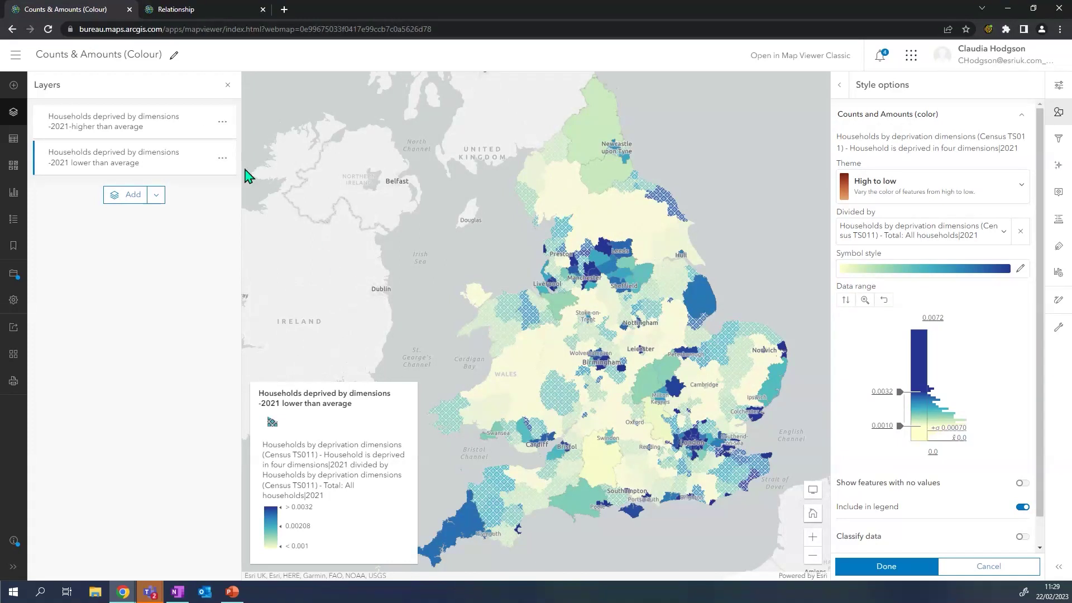
- Apply a drop shadow to the whole higher than average layer with X offset -4, Y offset 6 and grey colour 878787
left_click(99, 127)
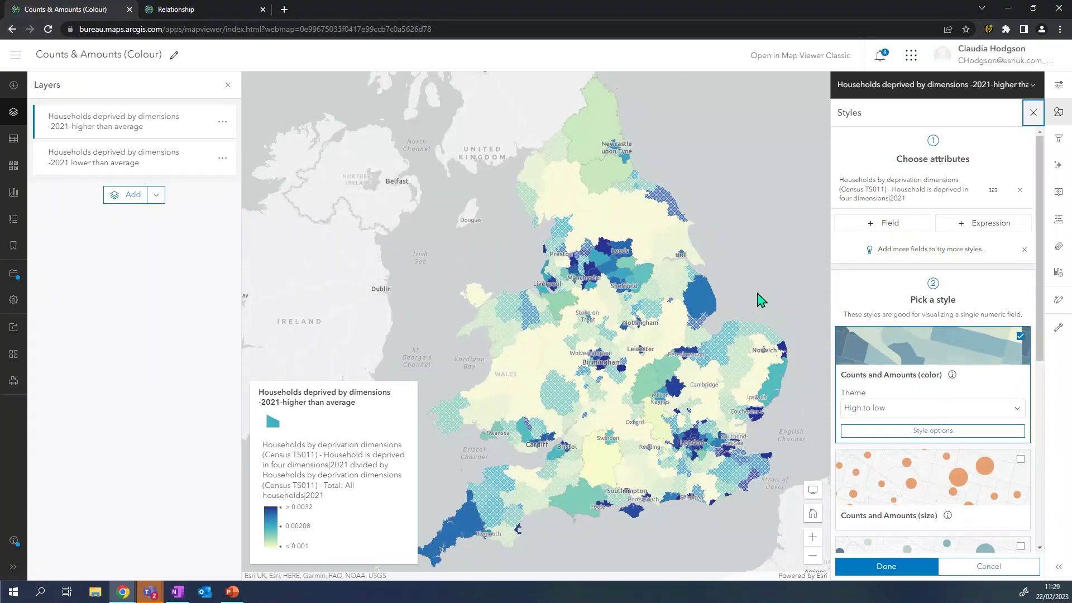
left_click(1060, 166)
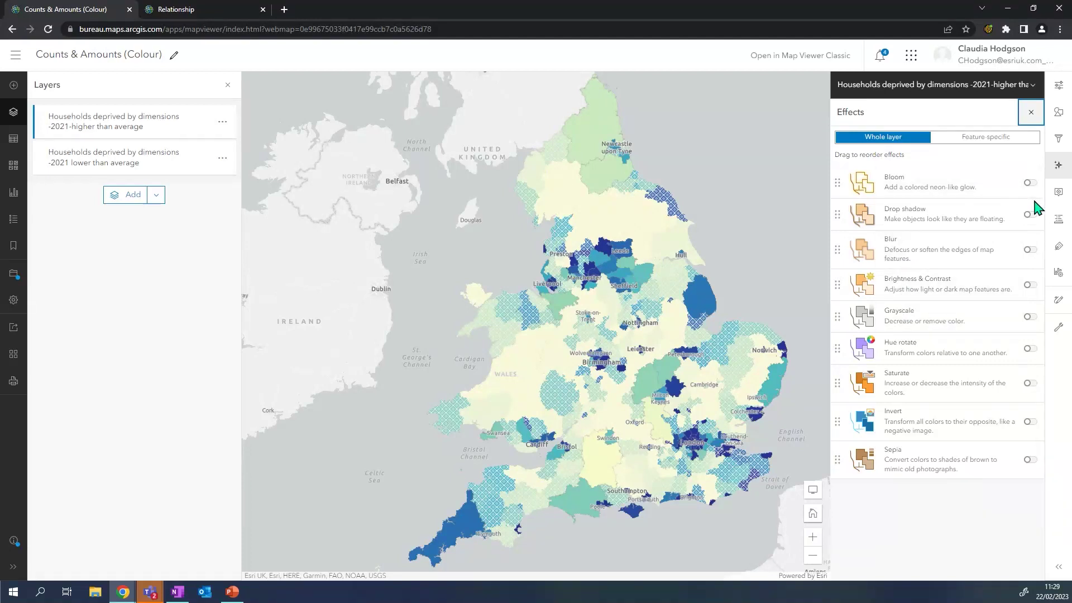
left_click(1031, 215)
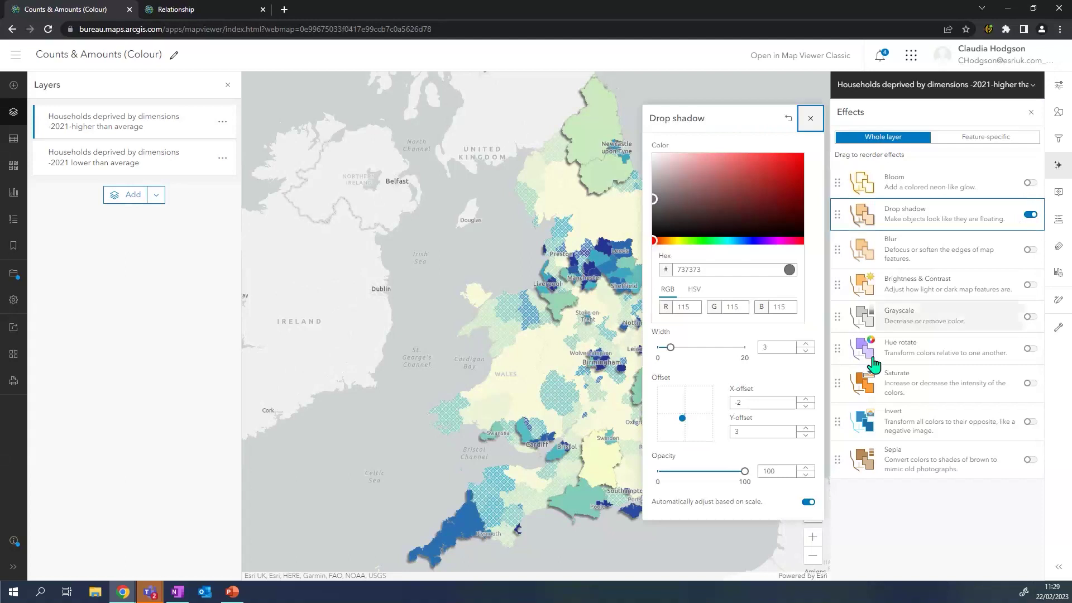
left_click(682, 422)
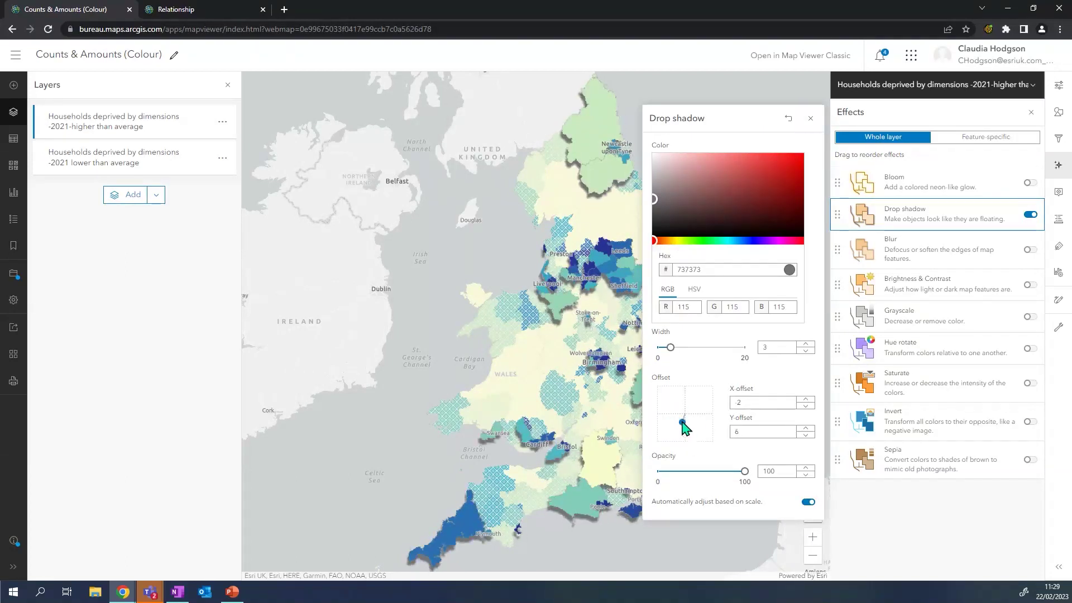
left_click(679, 422)
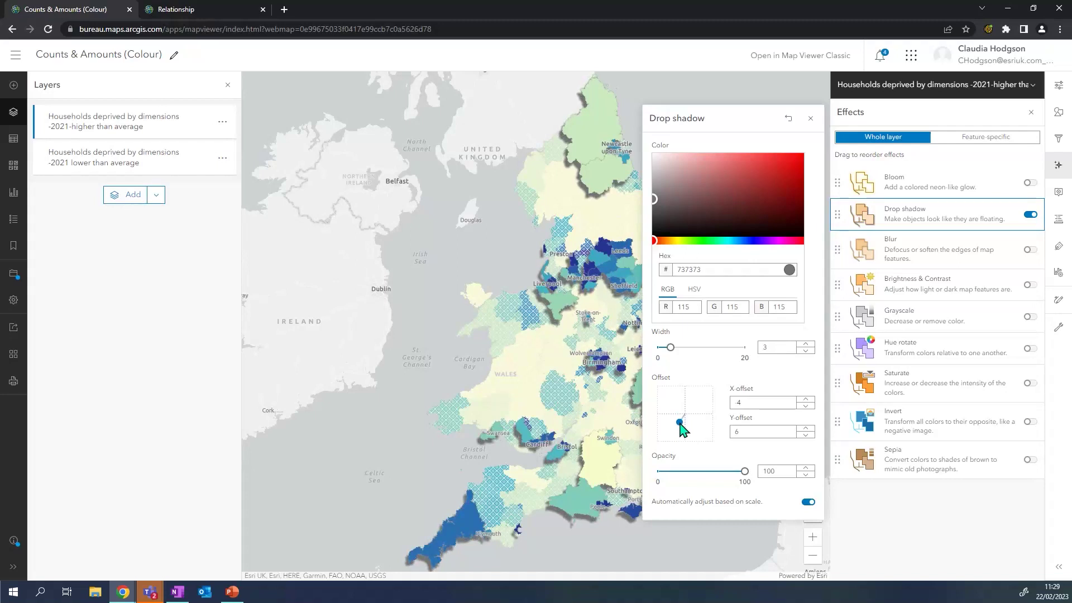
left_click_drag(654, 199, 651, 192)
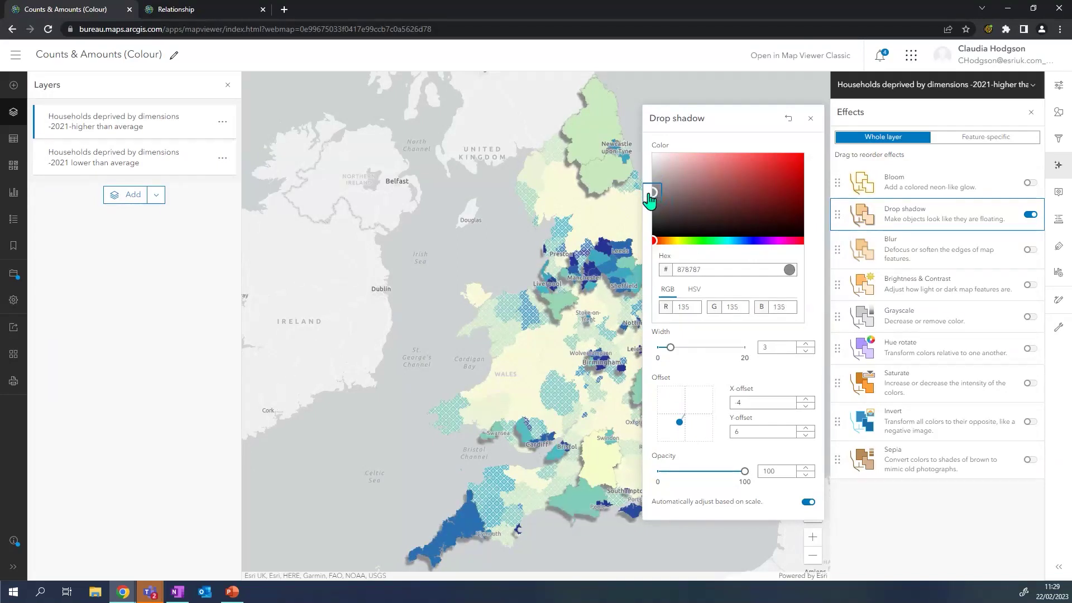
left_click(811, 119)
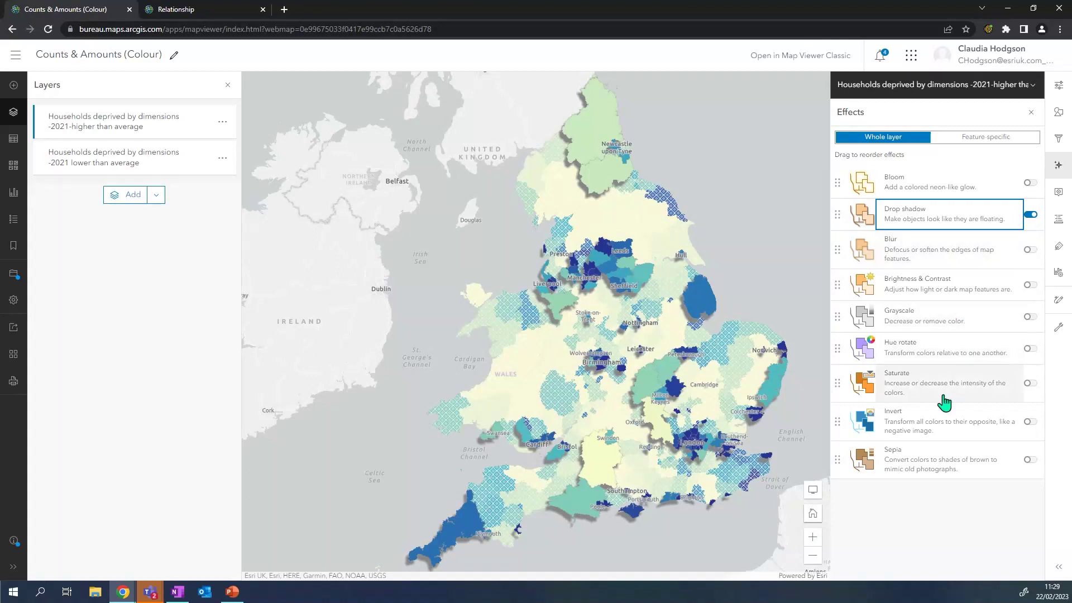
- Add a Saturate effect with strength 171 to the whole higher than average layer
left_click(1030, 384)
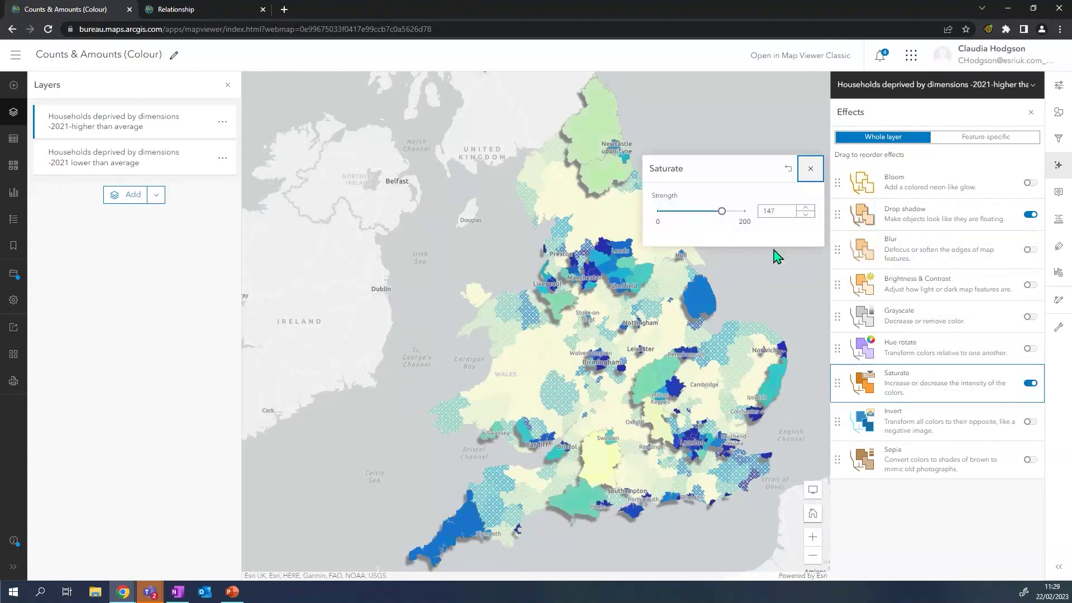
left_click_drag(722, 211, 733, 219)
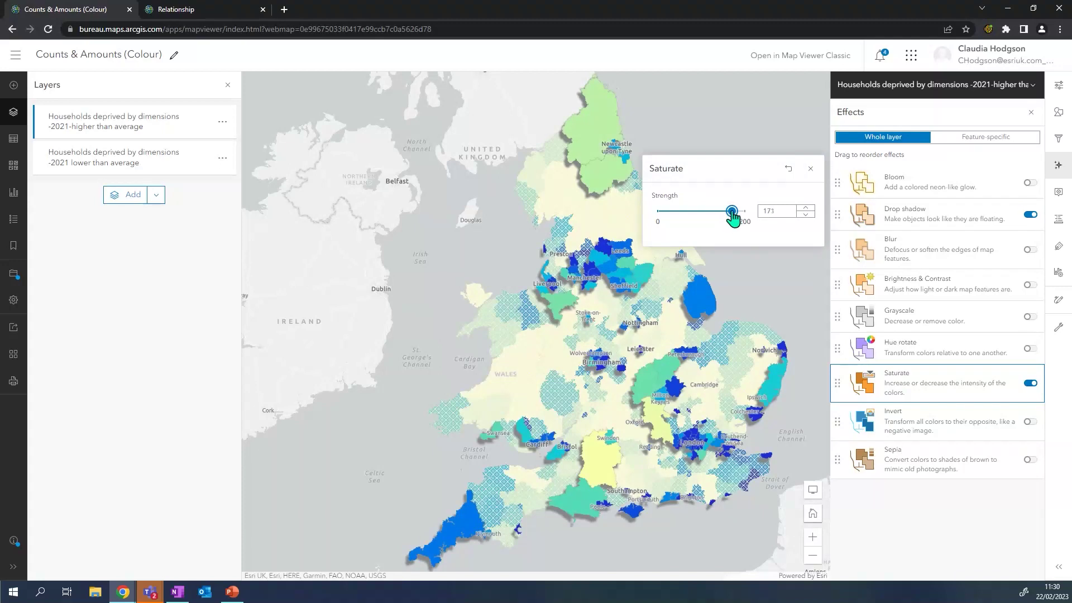
left_click(810, 169)
left_click(793, 315)
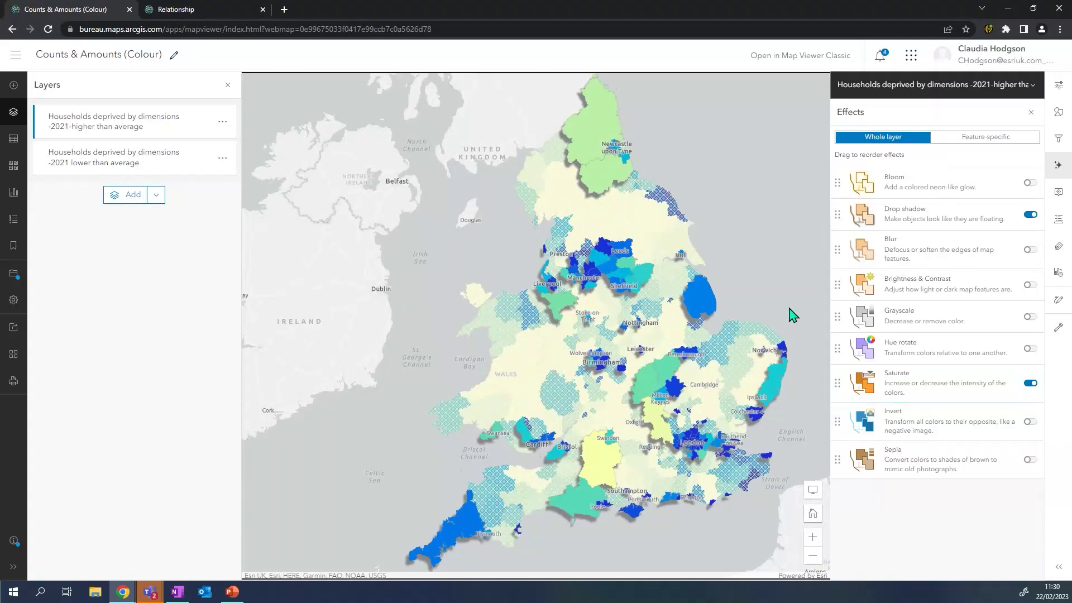
left_click_drag(794, 315, 732, 292)
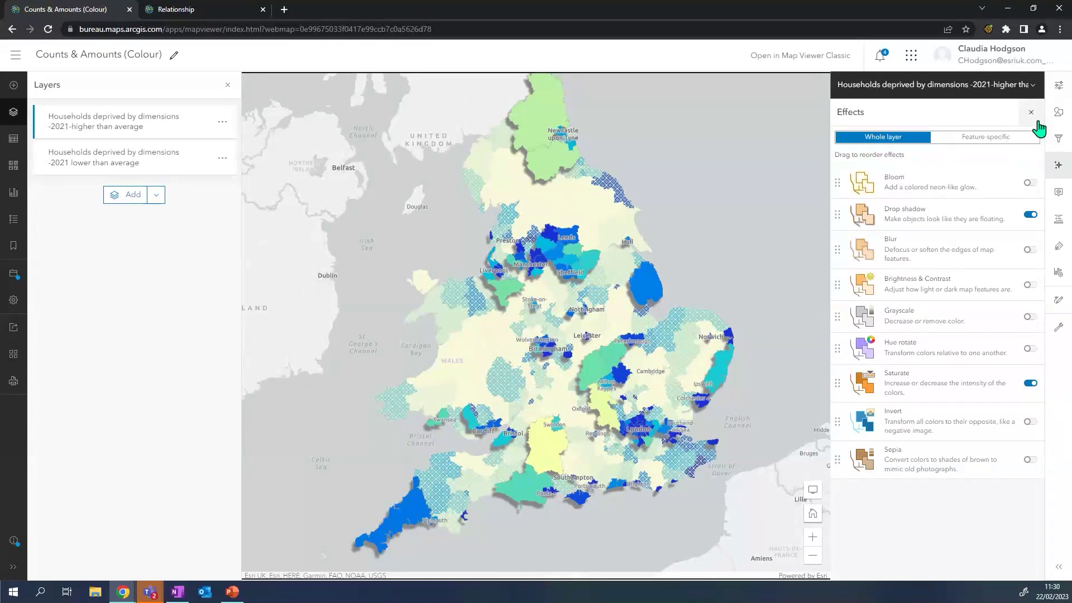
- Hide the Light Gray Reference layer of the Light Gray Canvas basemap
left_click(14, 174)
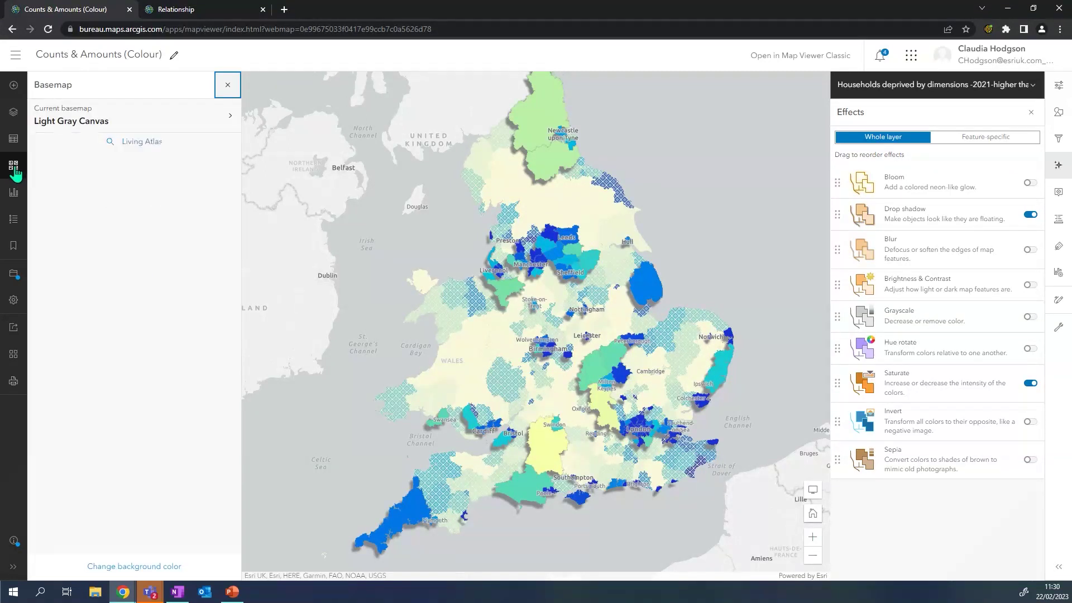
left_click(133, 122)
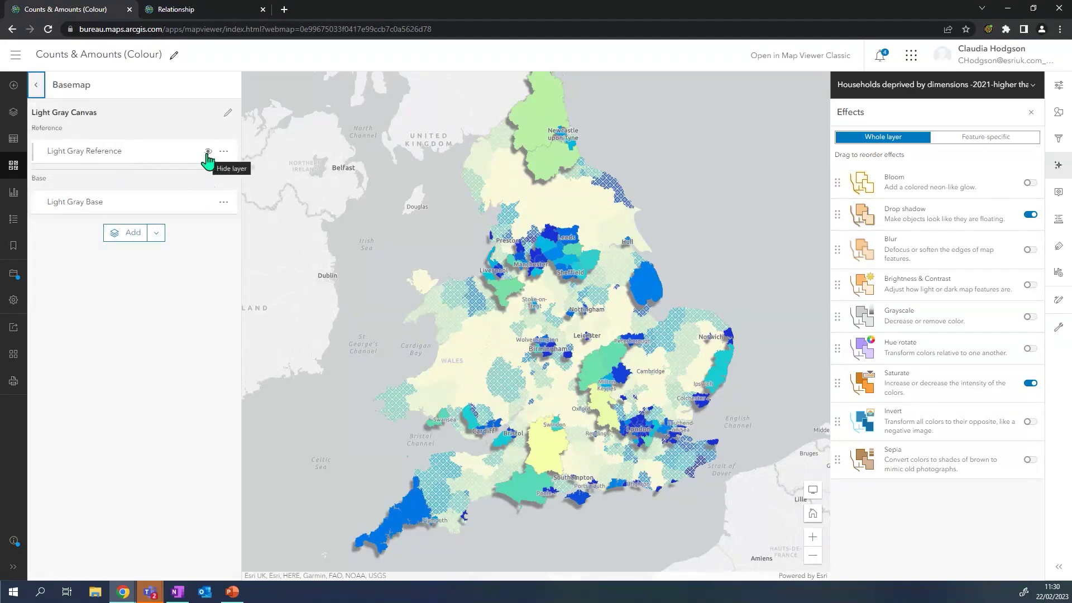
left_click(207, 152)
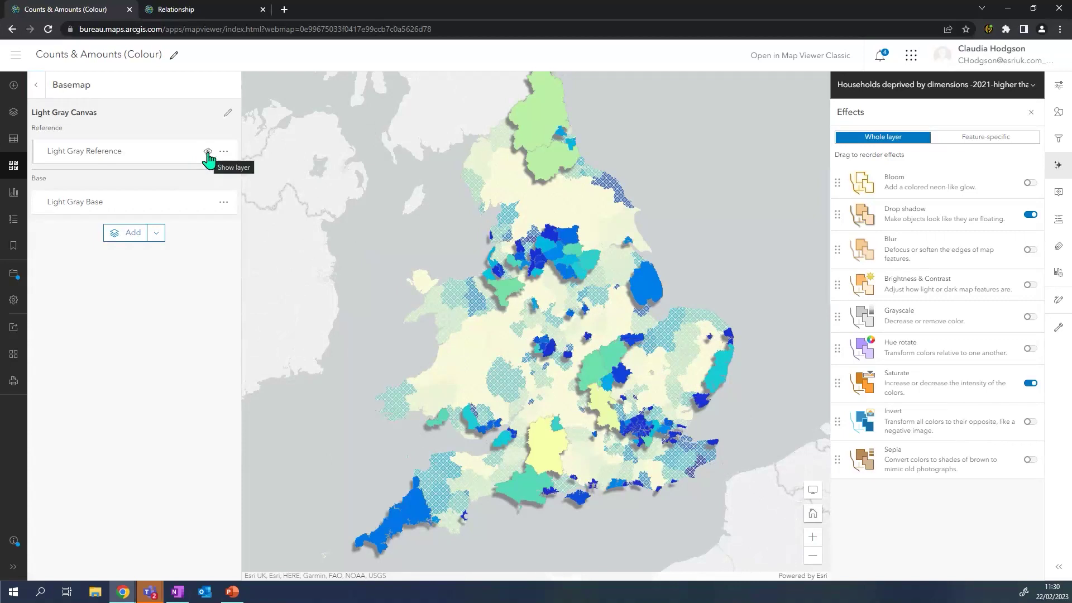
- Enable labels on the higher than average household deprivation layer
left_click(14, 114)
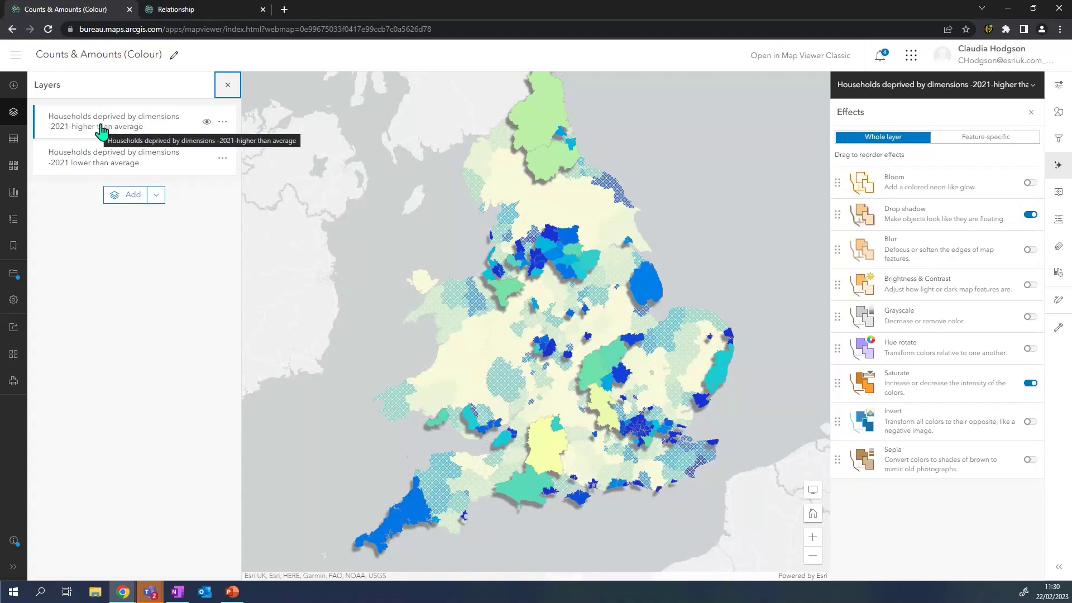
left_click(1060, 248)
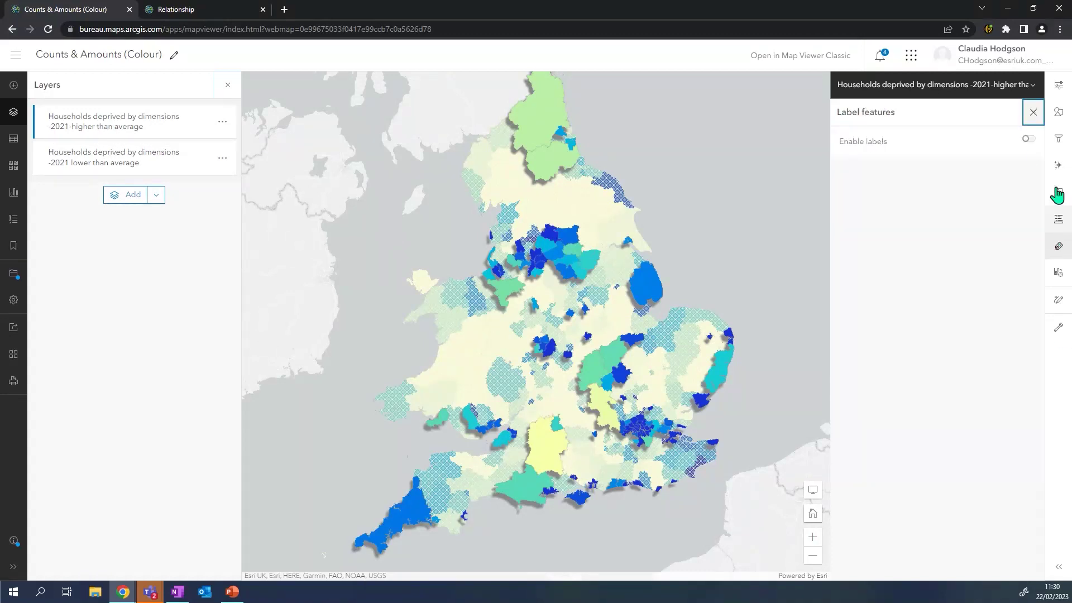
left_click(1028, 141)
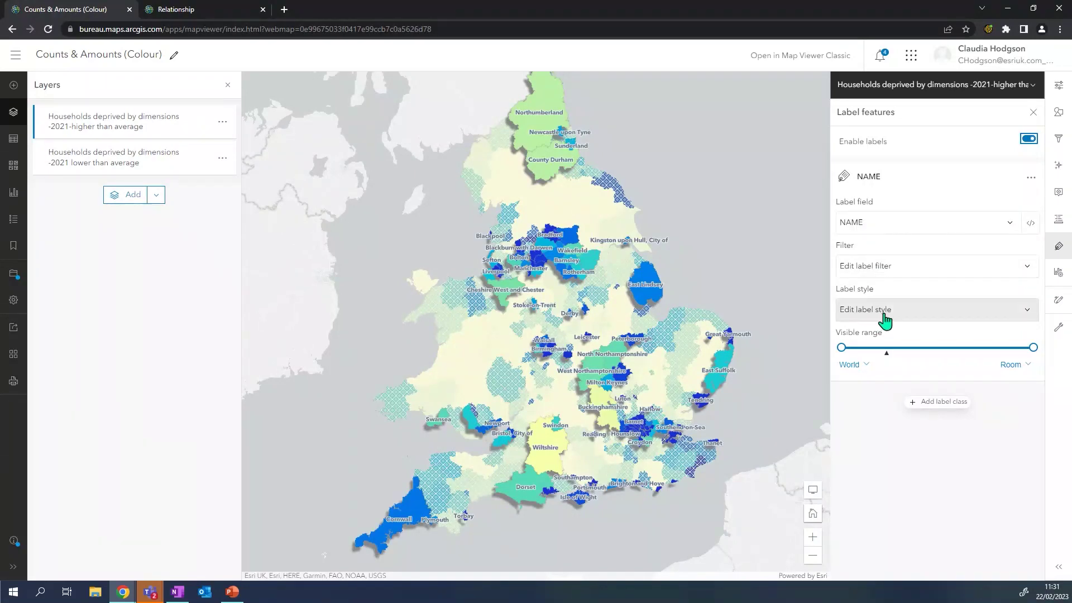
- Style the higher than average layer's labels in dark blue 0c446e with a halo size of 2
left_click(903, 310)
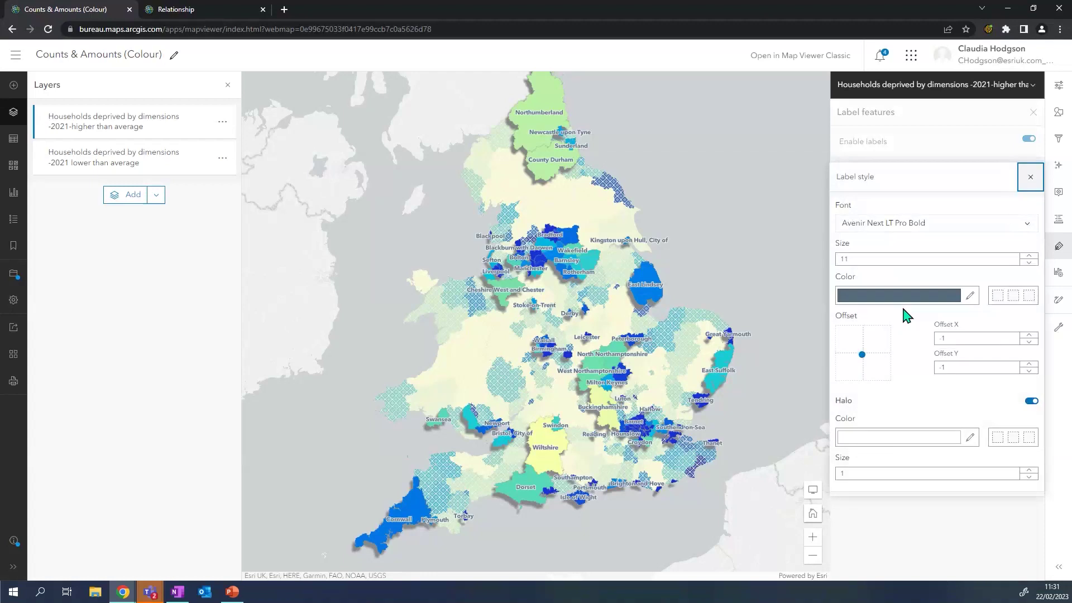
left_click(912, 301)
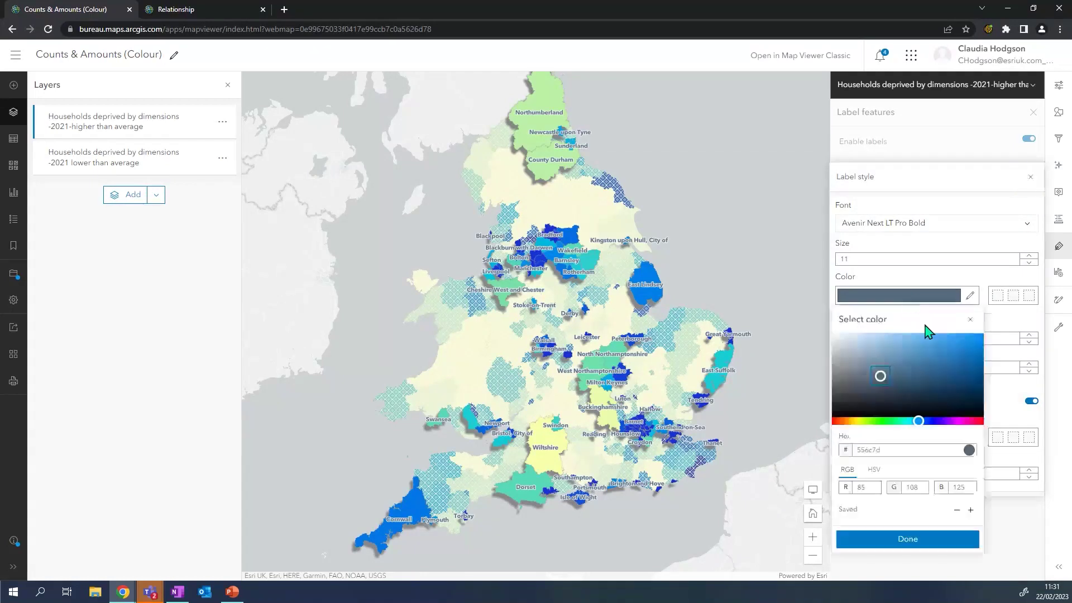
left_click_drag(948, 391, 968, 386)
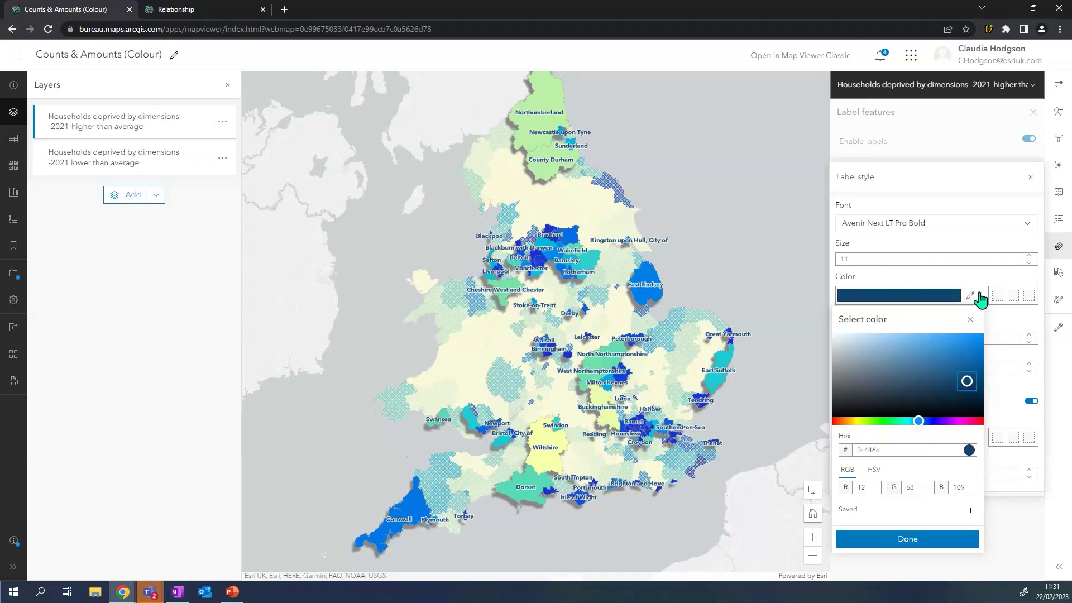
left_click(971, 320)
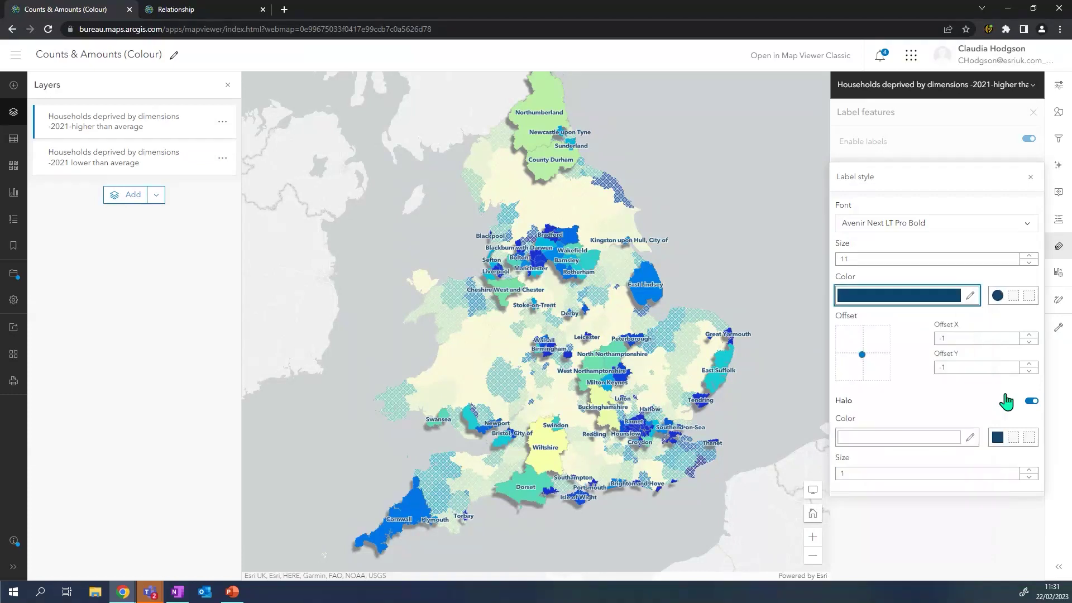
left_click(850, 473)
key("BackSpace")
type("2")
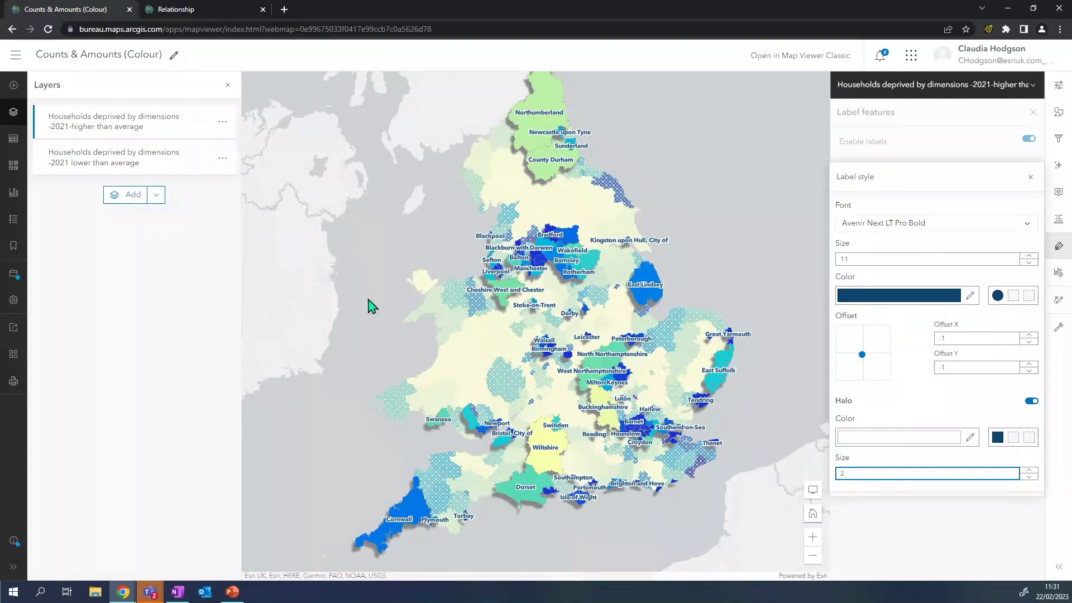
- In the Relationship map, add the Total: All households|2021 field as a second styling attribute of the deprivation layer
left_click(197, 12)
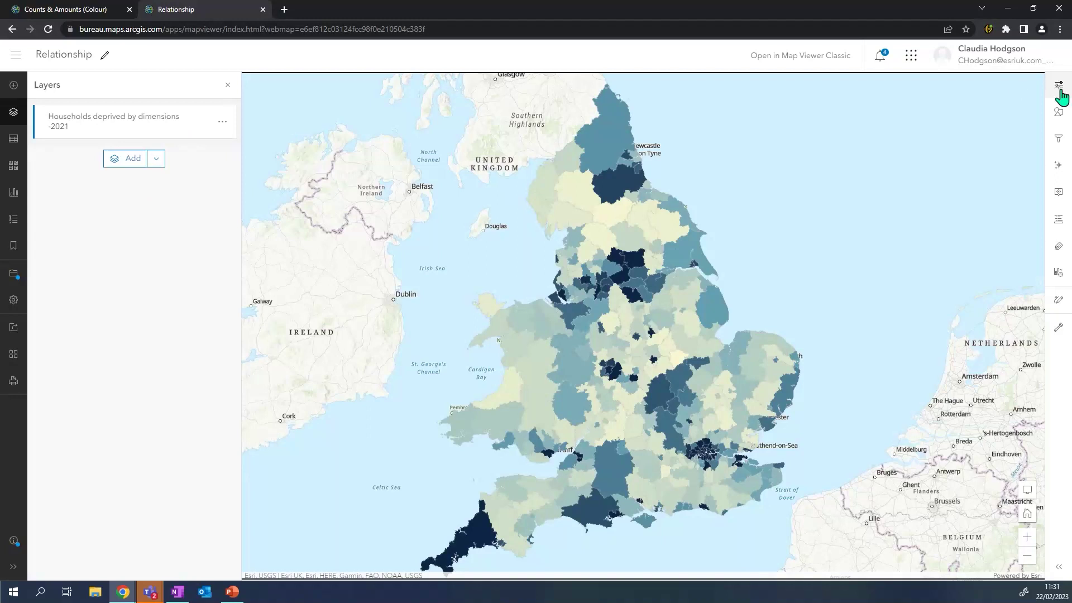
left_click(1059, 112)
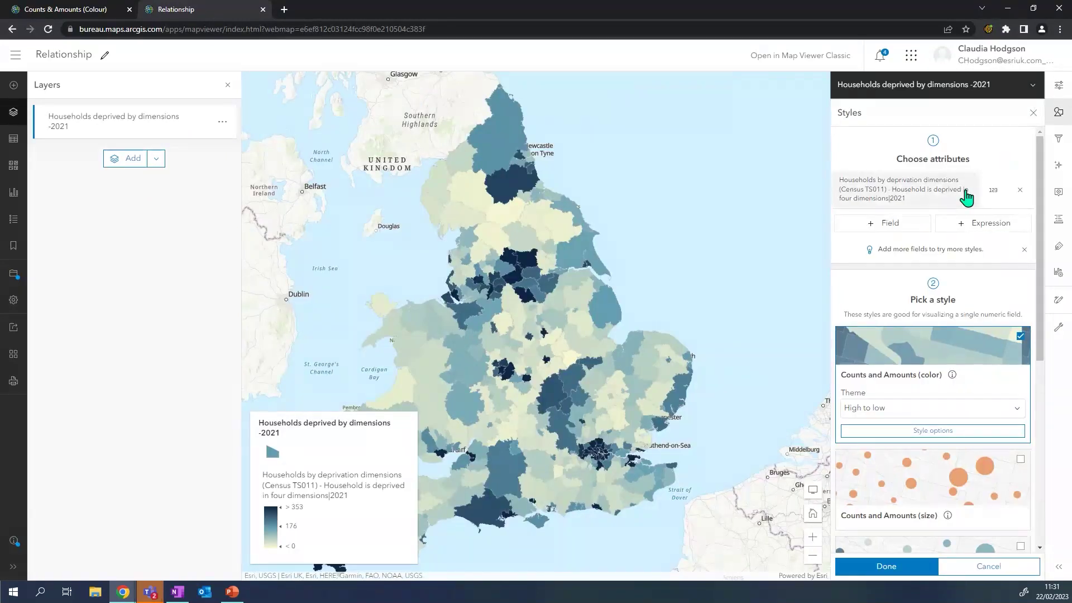
left_click(890, 223)
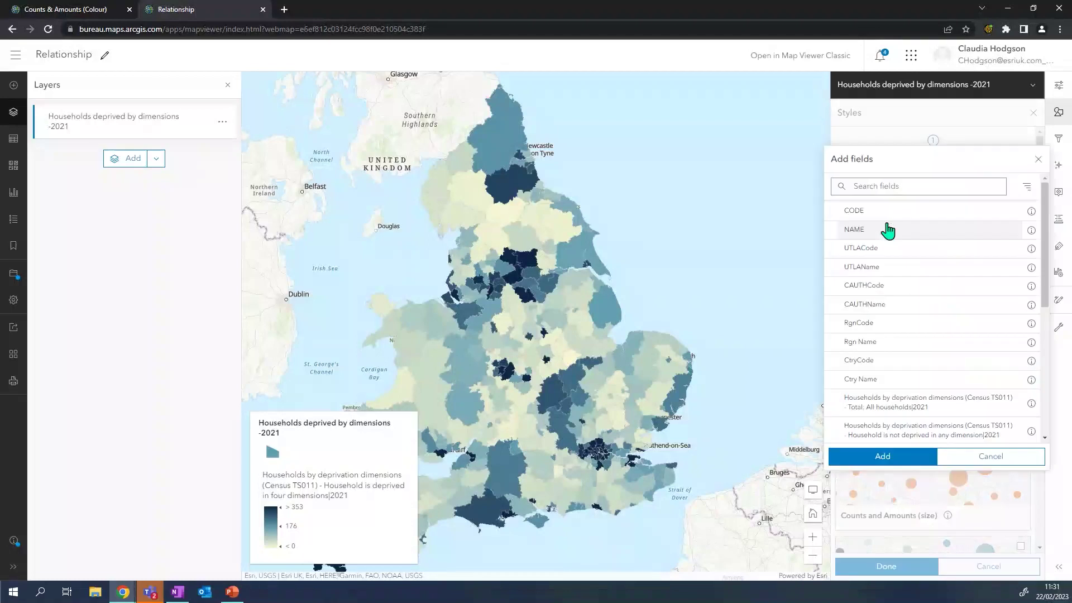
left_click(871, 412)
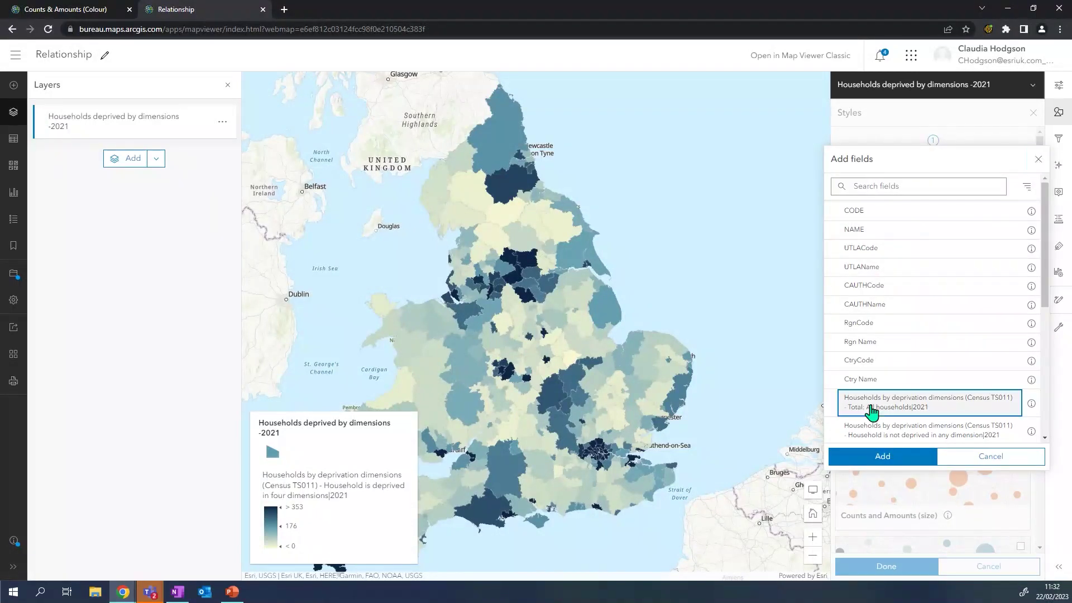
left_click(883, 458)
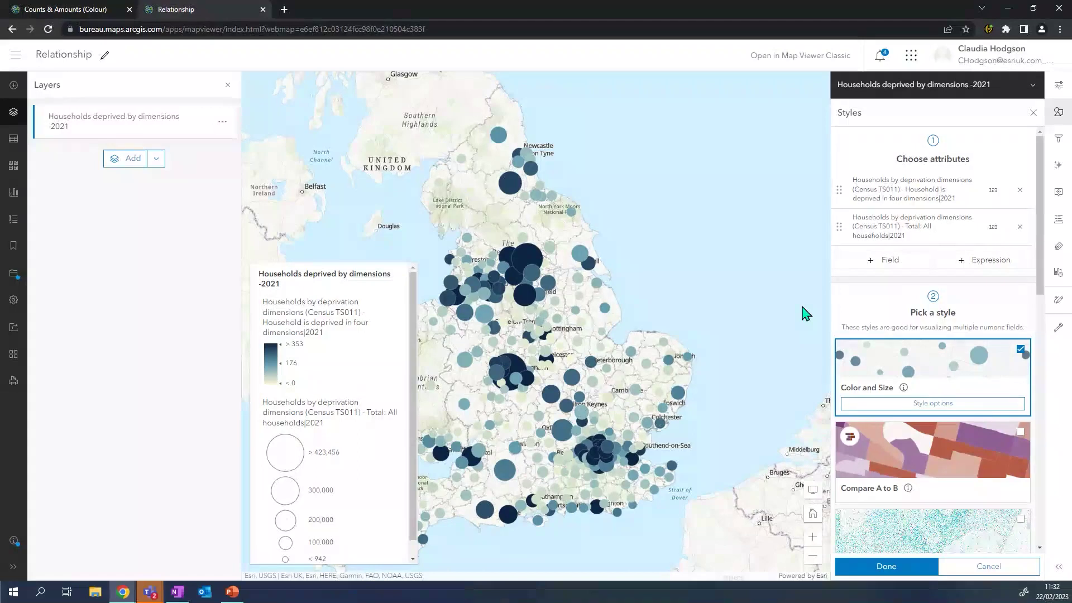
- Apply the Relationship style to the household deprivation layer and open its style options
left_click_drag(1041, 222, 1054, 230)
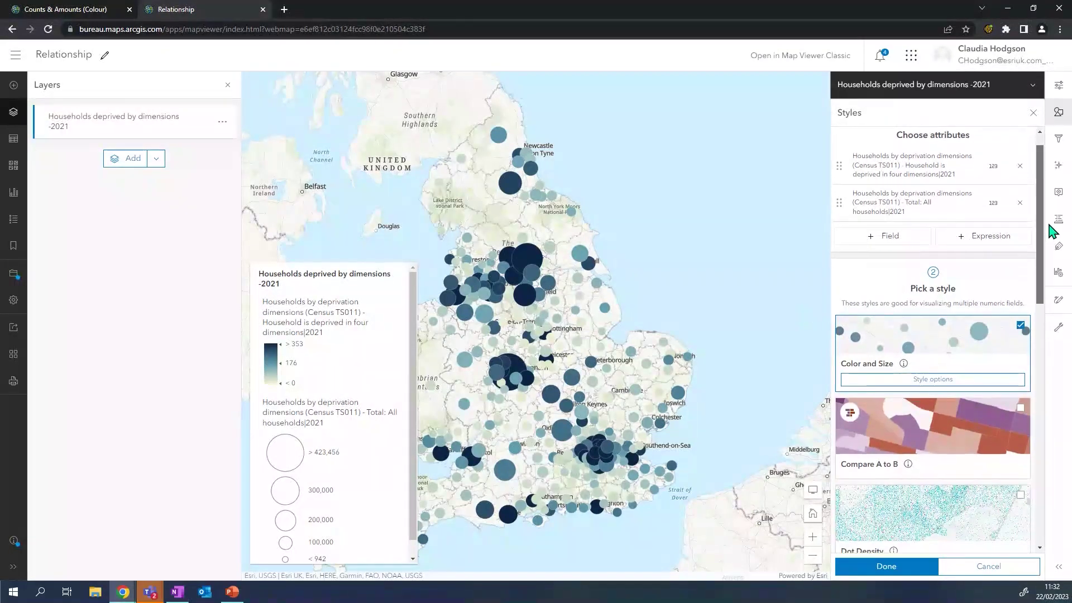
left_click_drag(1053, 232, 1024, 450)
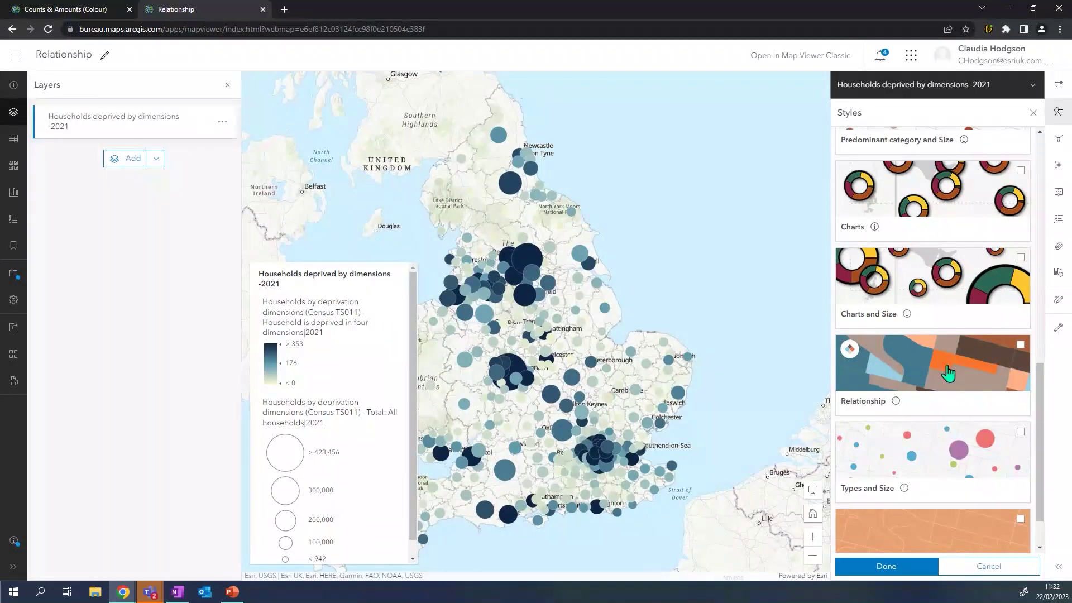
left_click(971, 370)
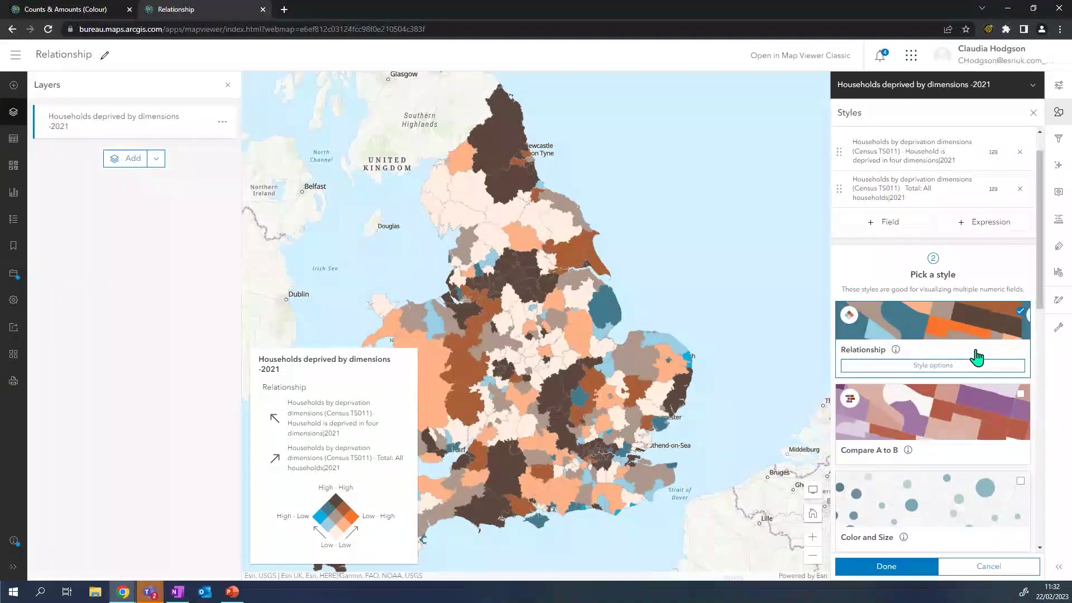
left_click(535, 433)
left_click_drag(535, 433, 603, 443)
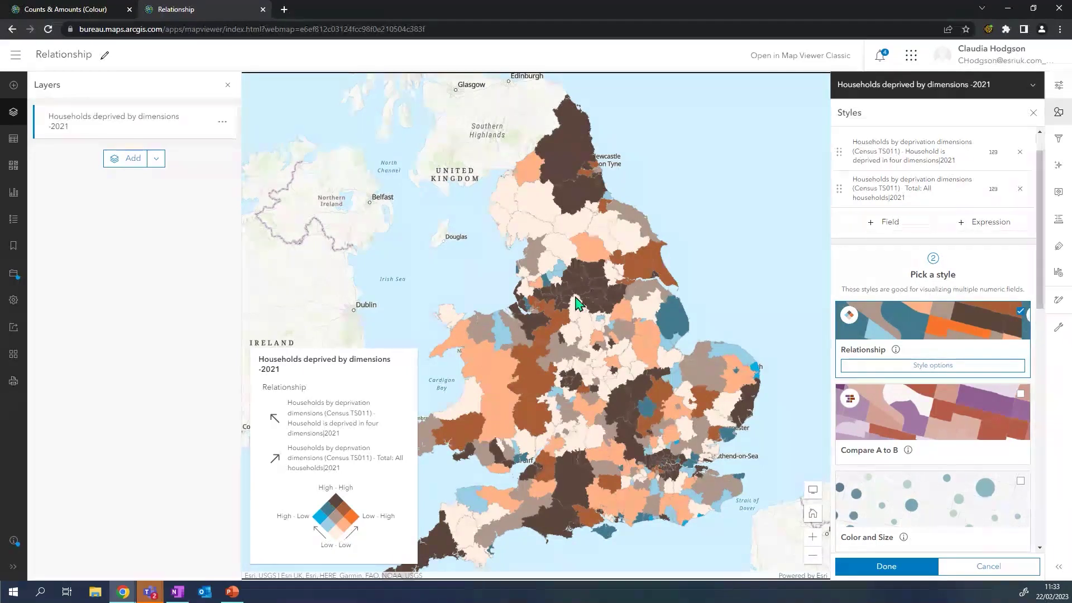
left_click(871, 370)
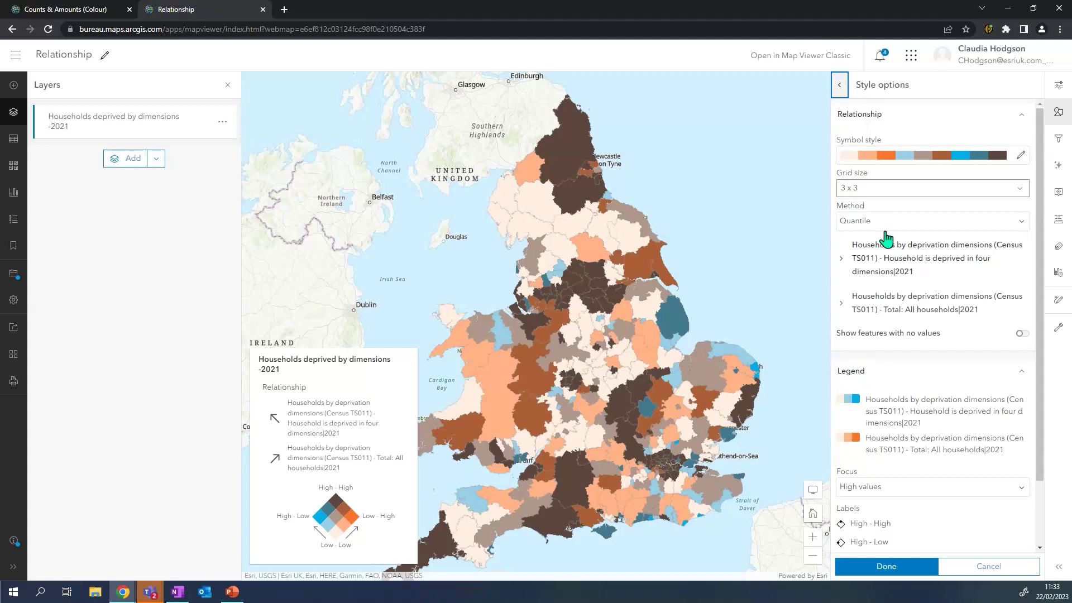
- Preview a 2 x 2 grid, and classify the relationship with a 4 x 4 grid using the Natural breaks method
left_click(888, 190)
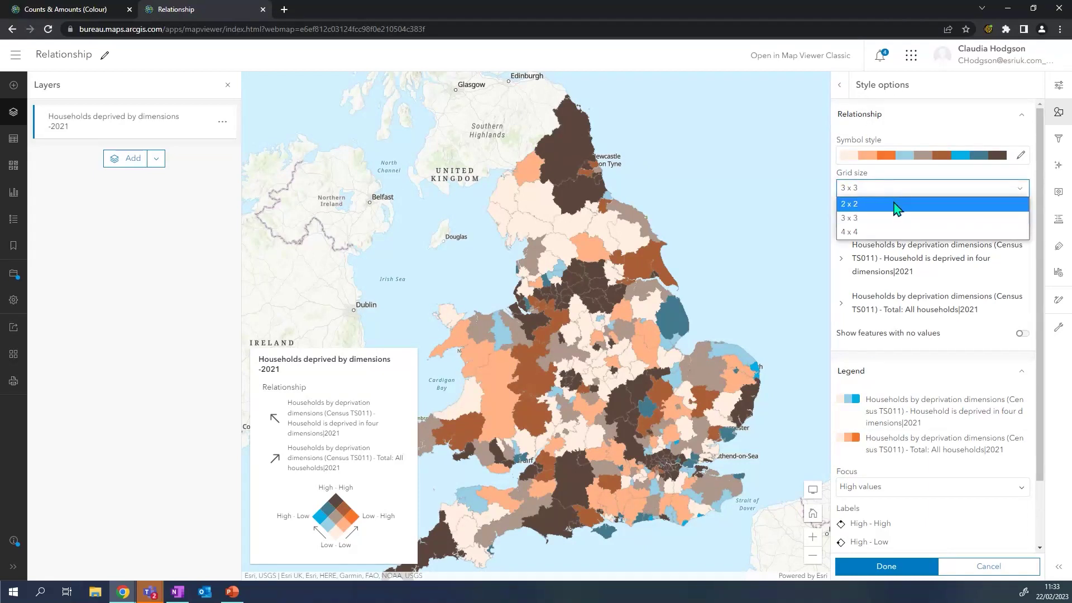
left_click(895, 204)
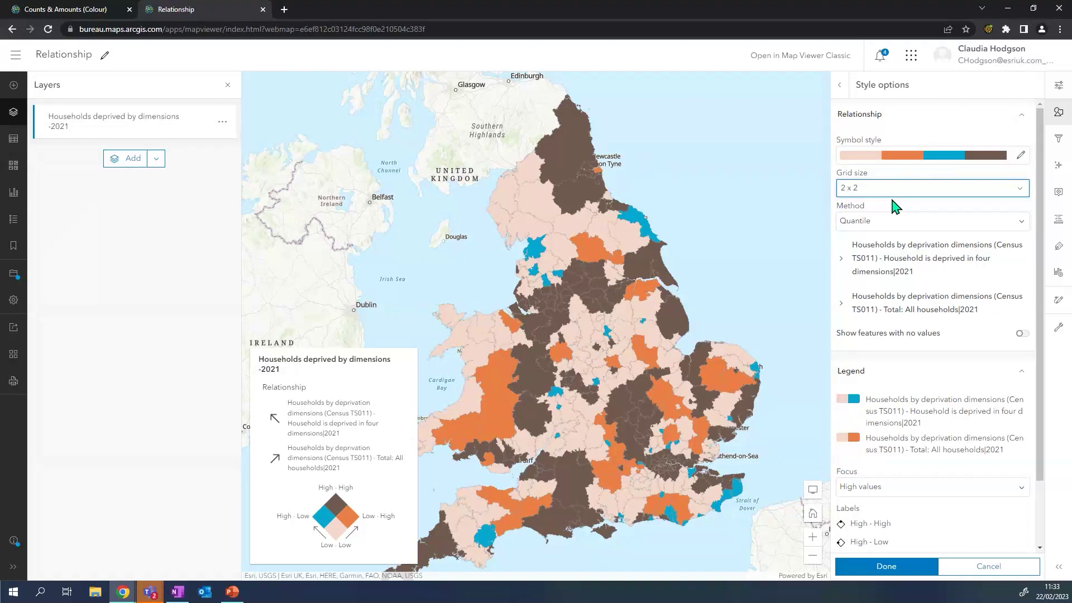
left_click(888, 190)
left_click(892, 232)
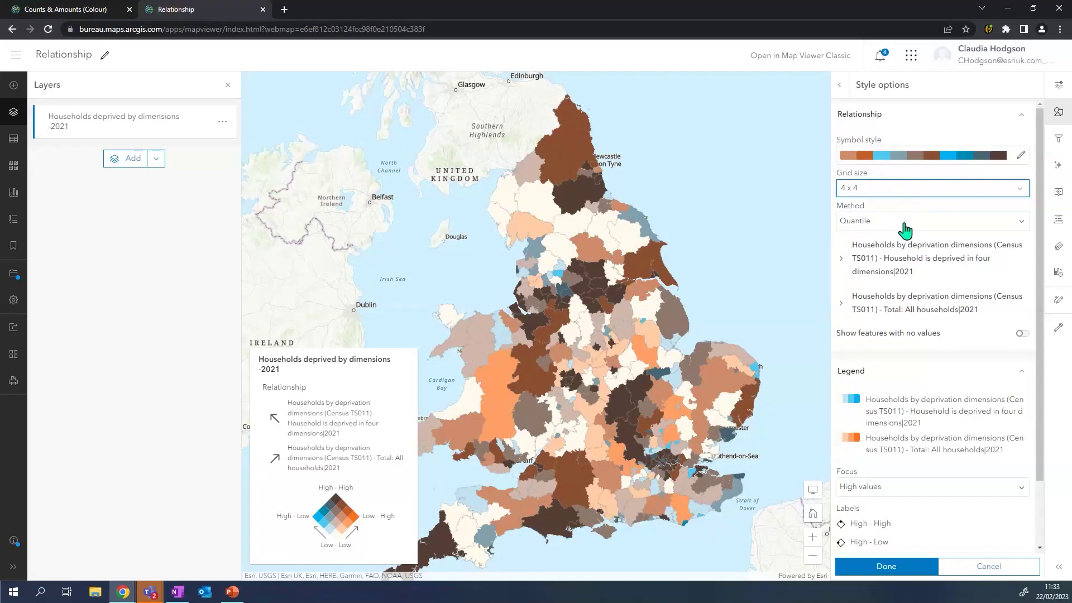
left_click(903, 227)
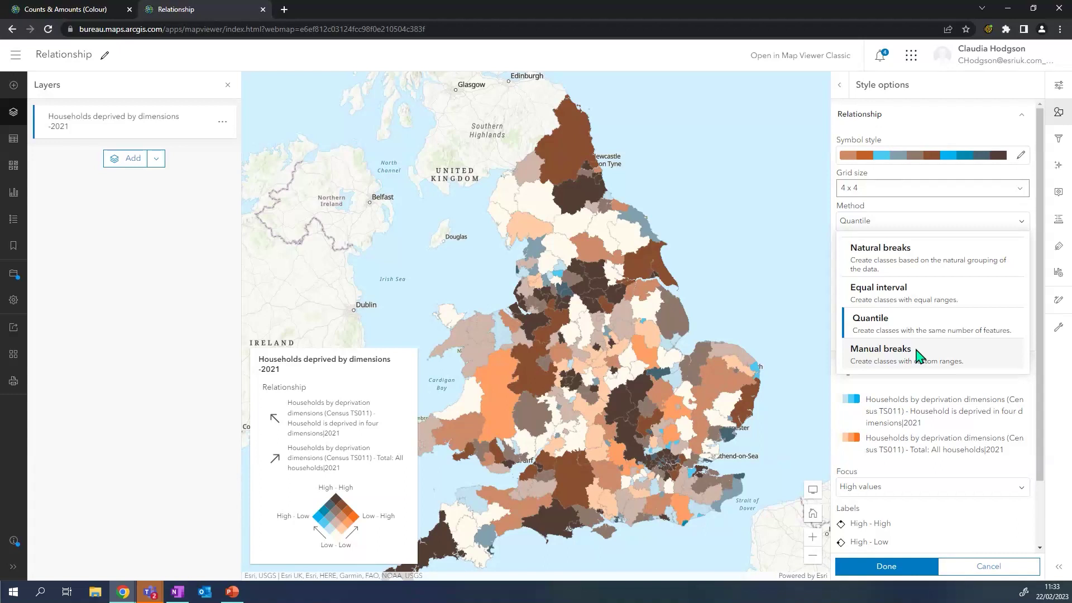
left_click(903, 261)
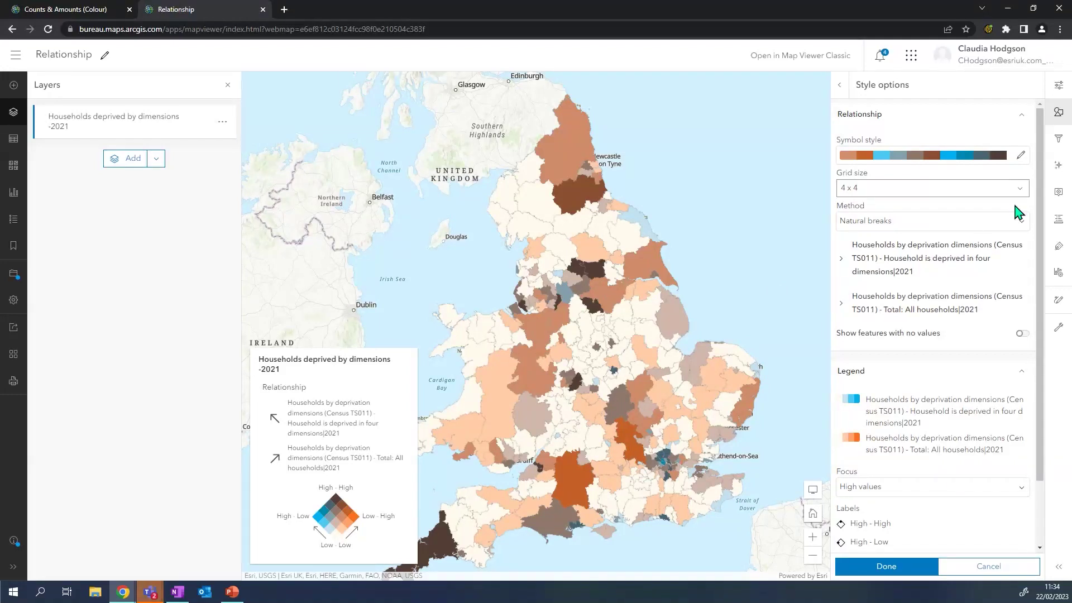
- Try the legend focus options High values / Low values and Low values / High values, and restore High values
left_click_drag(1042, 196, 1039, 278)
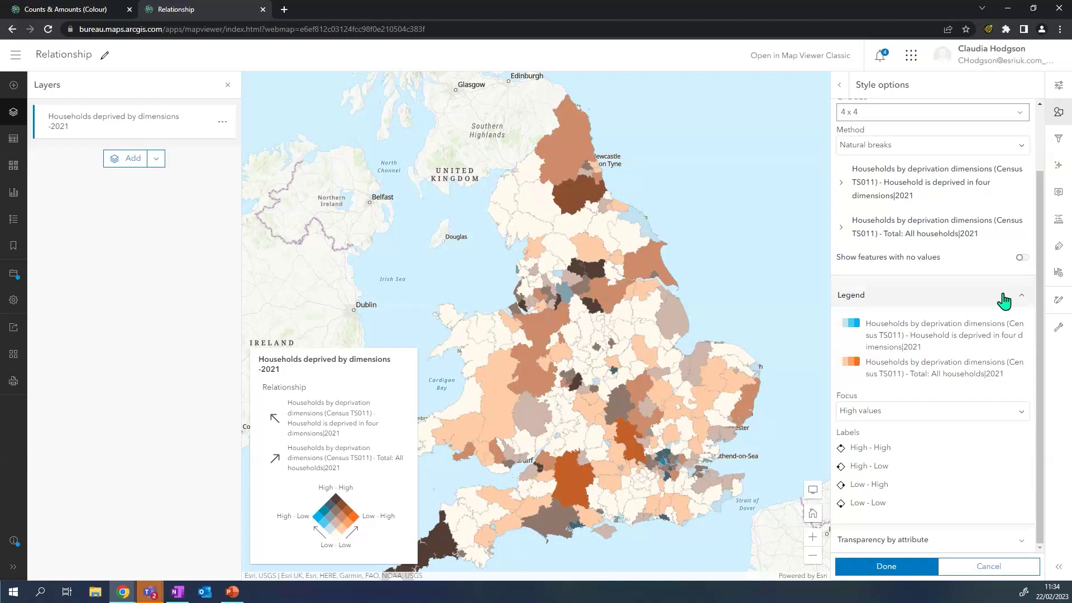
left_click(930, 416)
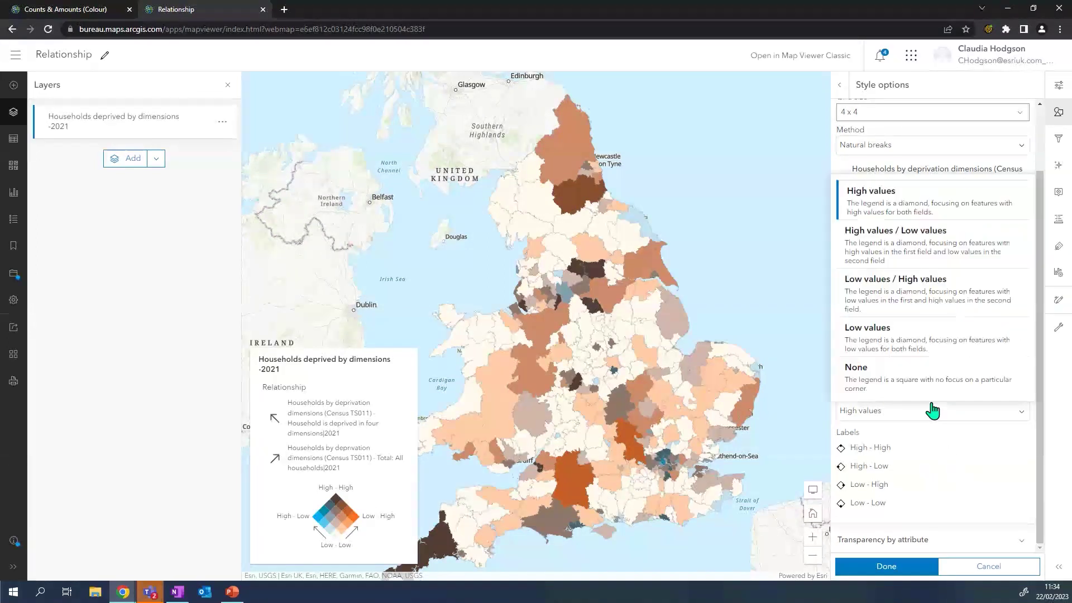
left_click(921, 237)
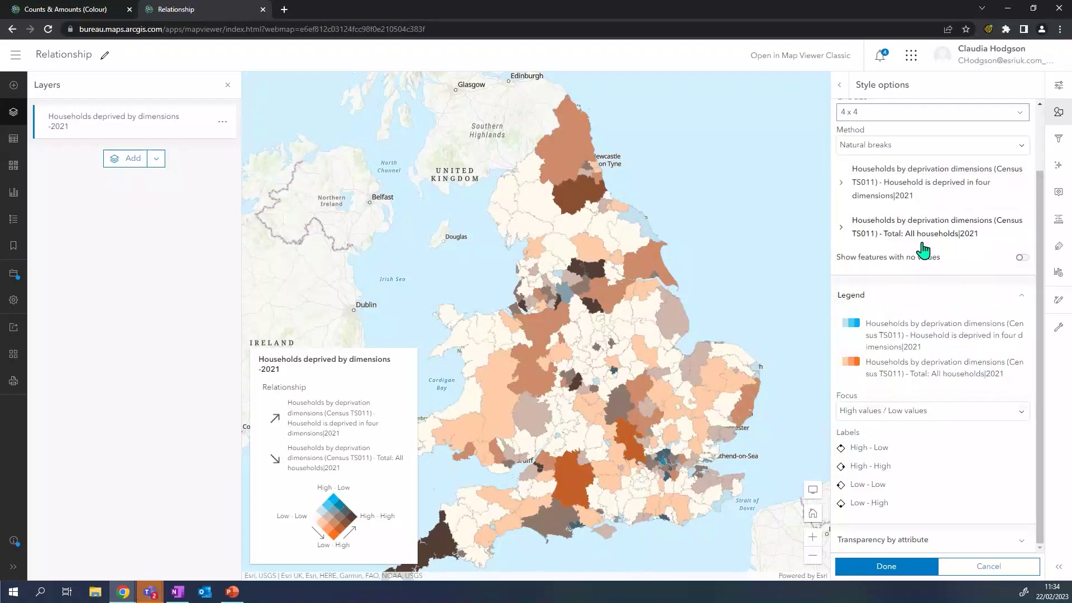
left_click(945, 417)
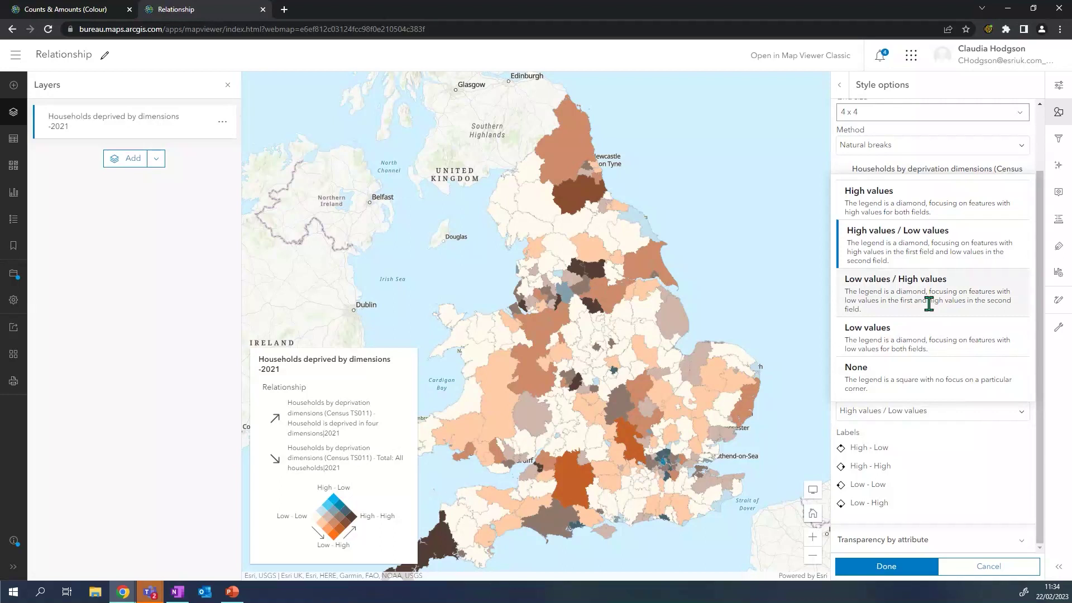
left_click(929, 304)
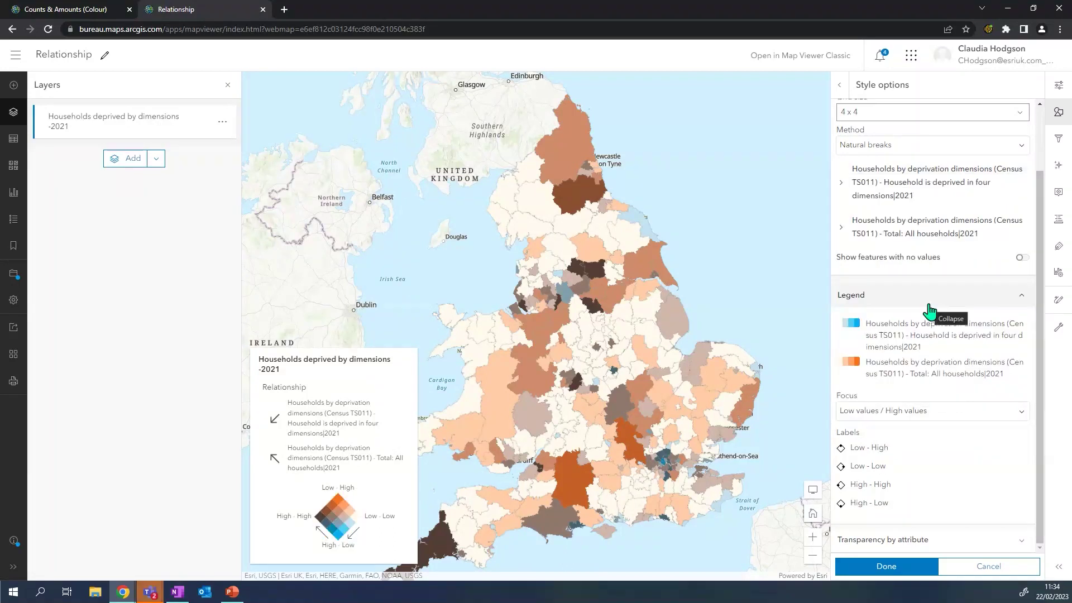
left_click(918, 411)
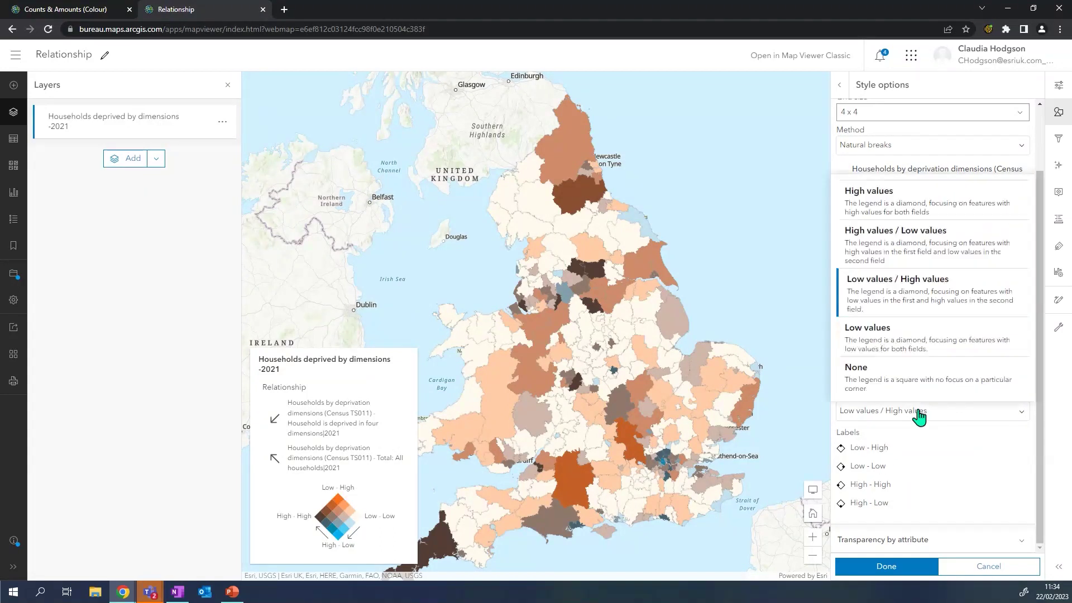
left_click(917, 211)
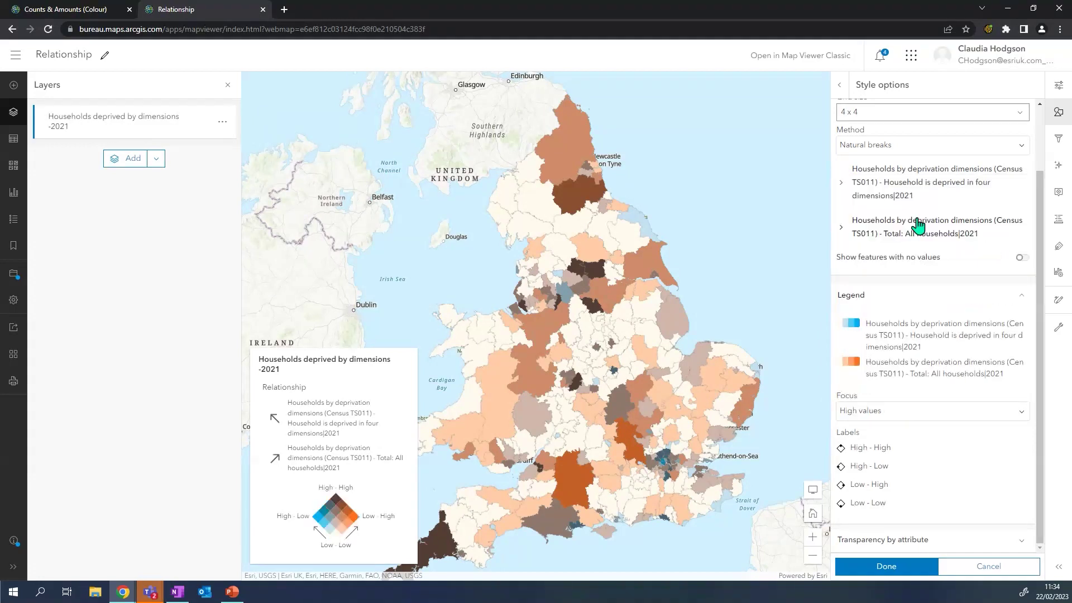